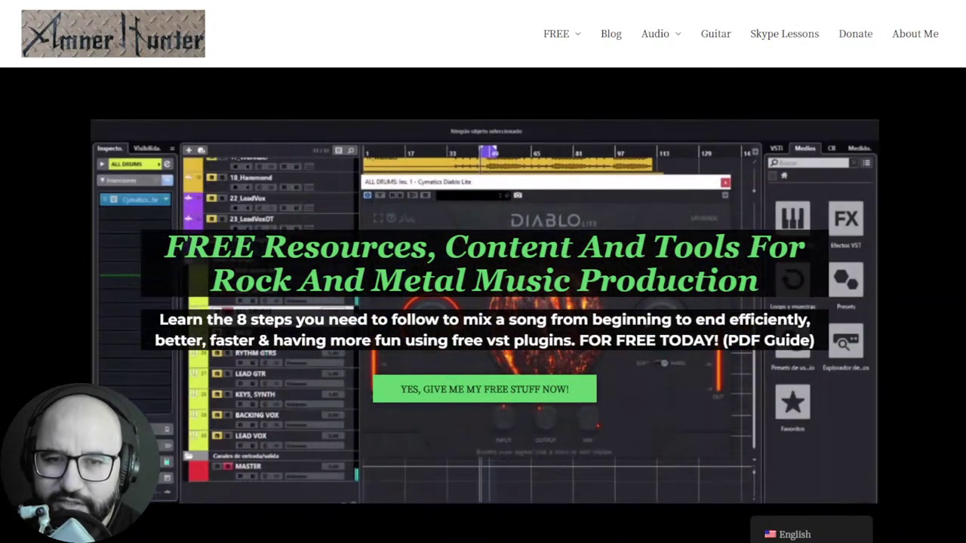
# Bring up the Linda Audio Stargazer window for track 8 Lead in REAPER
pyautogui.moveTo(559, 64)
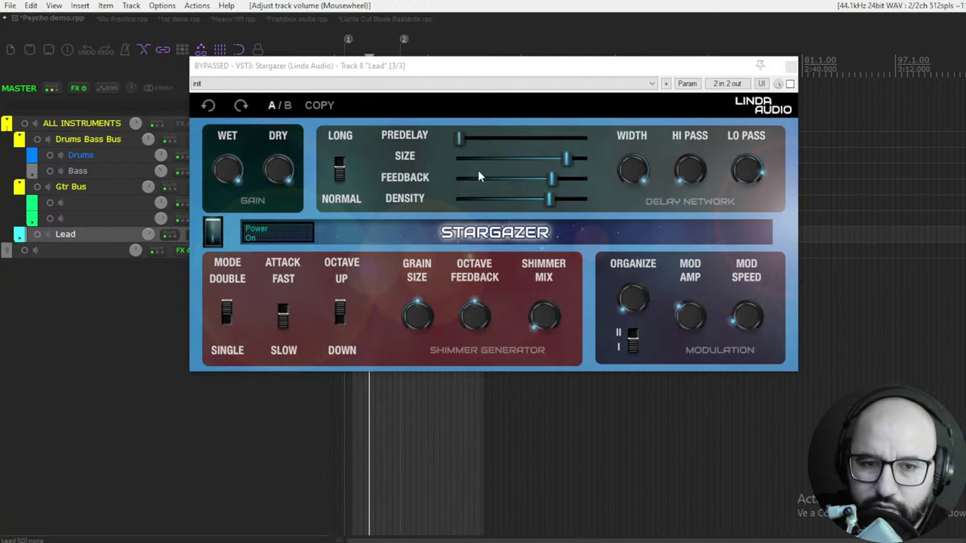
# Toggle Long/Normal, turn Width fully down, raise Hi Pass and adjust Lo Pass
pyautogui.click(339, 171)
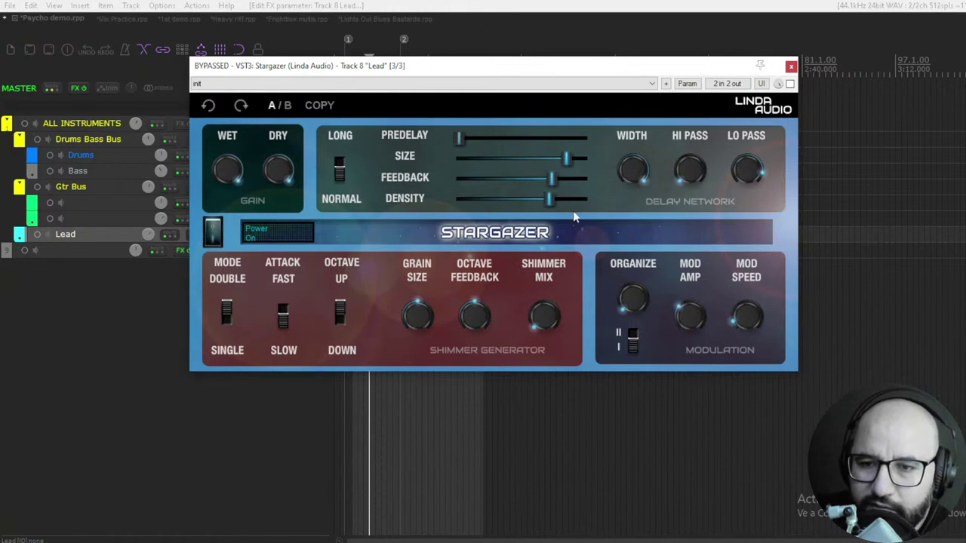
pyautogui.moveTo(634, 173); pyautogui.dragTo(608, 129)
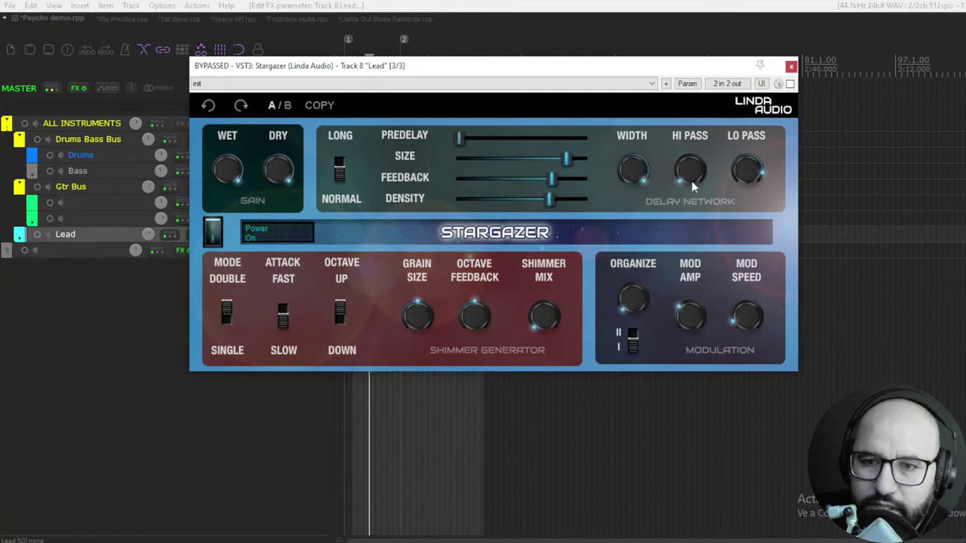
pyautogui.moveTo(690, 174); pyautogui.dragTo(691, 111)
pyautogui.moveTo(743, 171)
pyautogui.mouseDown()
pyautogui.moveTo(745, 218)
pyautogui.moveTo(743, 173)
pyautogui.moveTo(747, 187)
pyautogui.mouseUp()
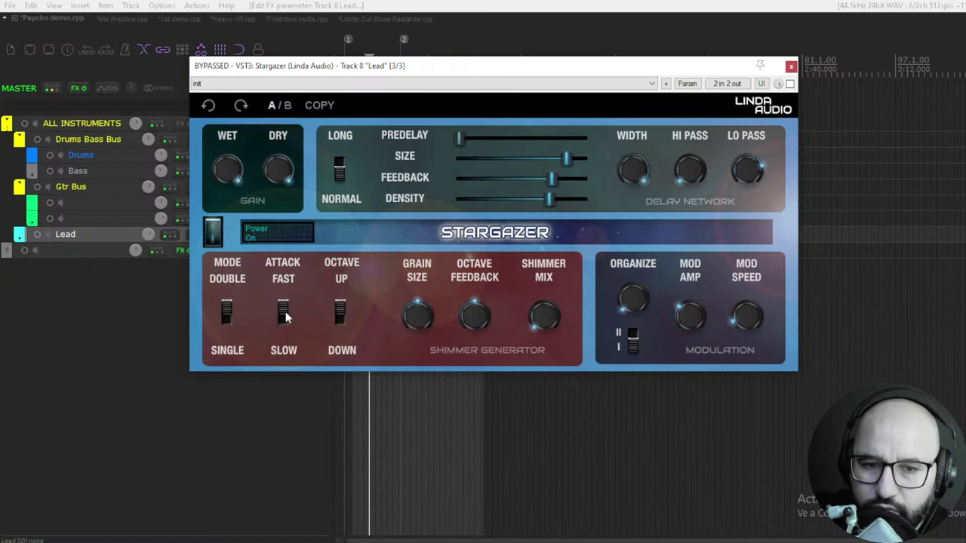
# Flip the shimmer octave, enlarge grain size slightly, nudge Mod Amp up, set Organize to I
pyautogui.click(341, 311)
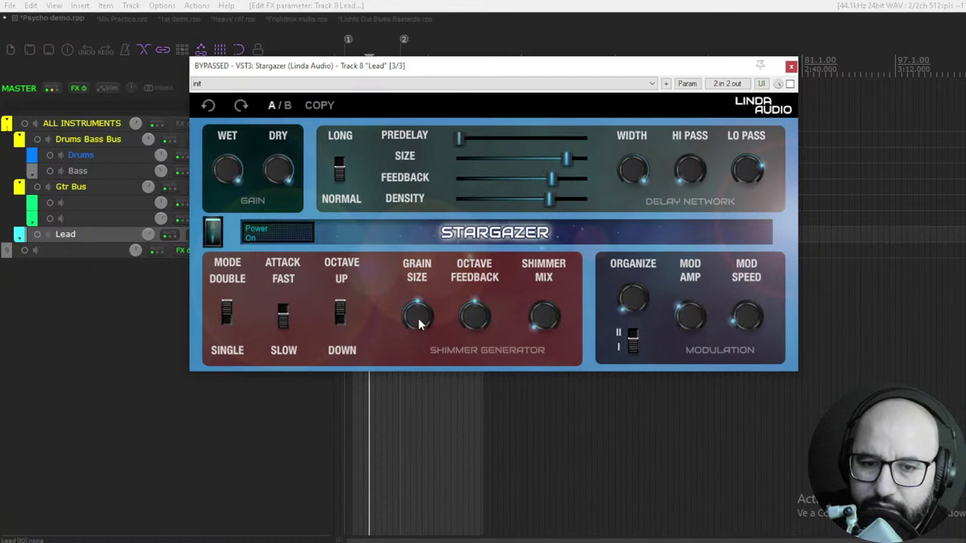
pyautogui.moveTo(417, 334)
pyautogui.mouseDown()
pyautogui.moveTo(427, 269)
pyautogui.moveTo(421, 318)
pyautogui.mouseUp()
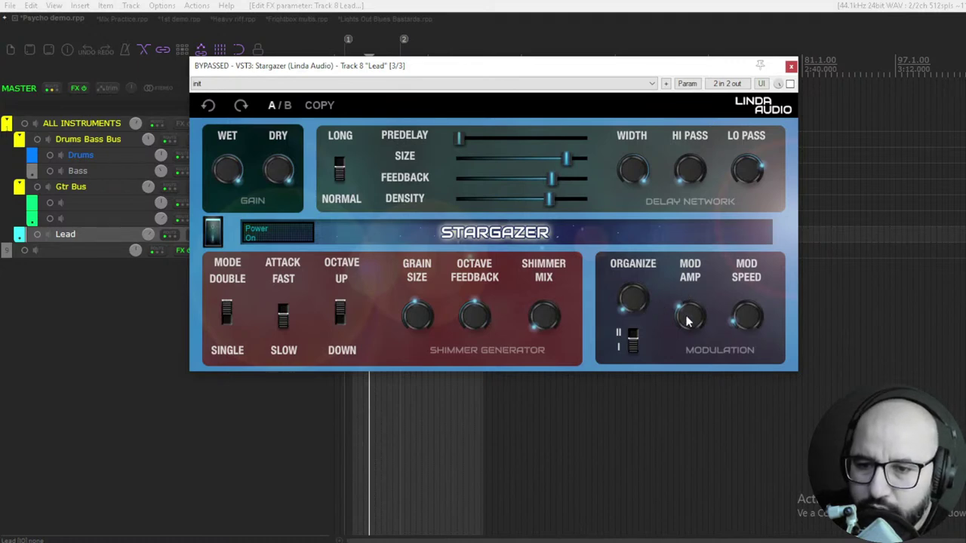
pyautogui.moveTo(685, 321); pyautogui.dragTo(688, 317)
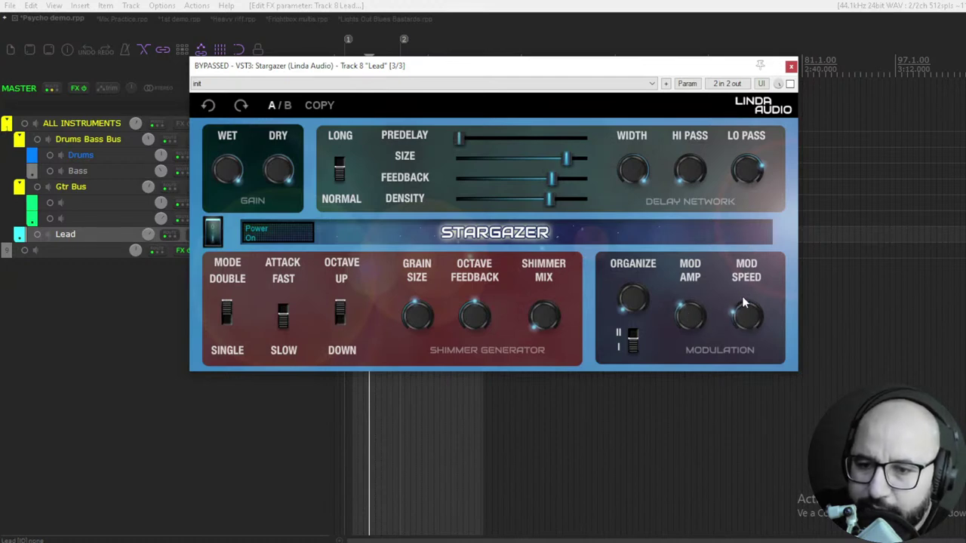
pyautogui.moveTo(635, 335); pyautogui.dragTo(635, 351)
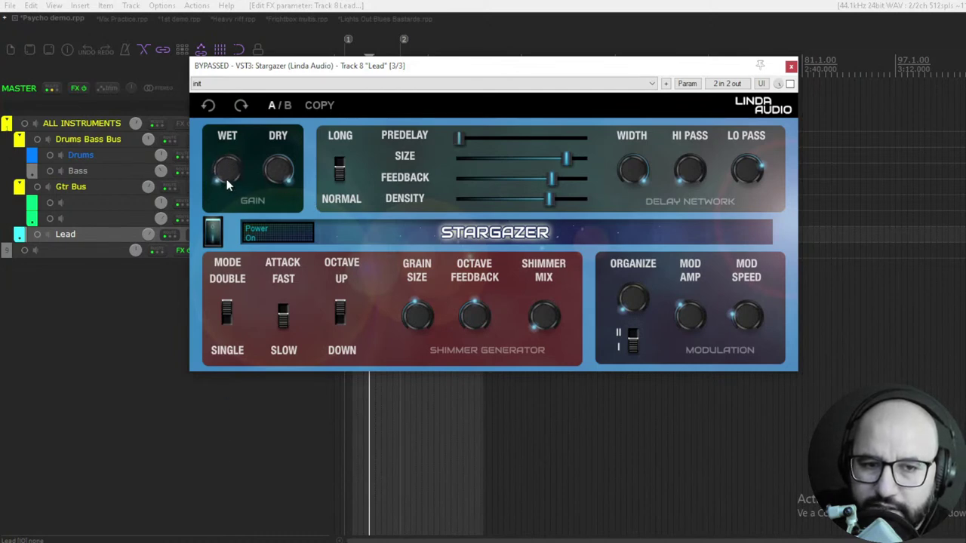
# Raise the wet level a little and turn Shimmer Mix fully up
pyautogui.moveTo(225, 173)
pyautogui.mouseDown()
pyautogui.moveTo(229, 125)
pyautogui.moveTo(227, 172)
pyautogui.mouseUp()
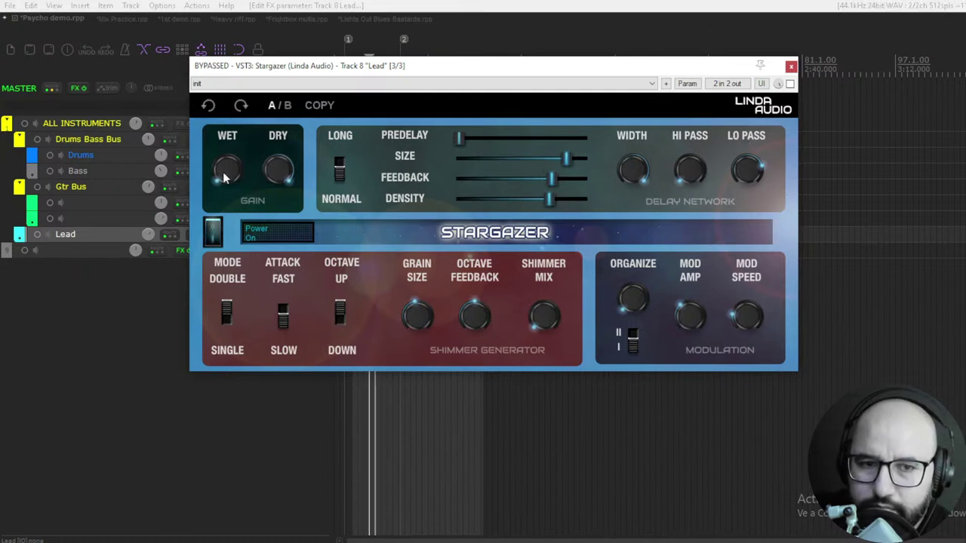
pyautogui.moveTo(225, 171)
pyautogui.mouseDown()
pyautogui.moveTo(226, 154)
pyautogui.moveTo(224, 172)
pyautogui.mouseUp()
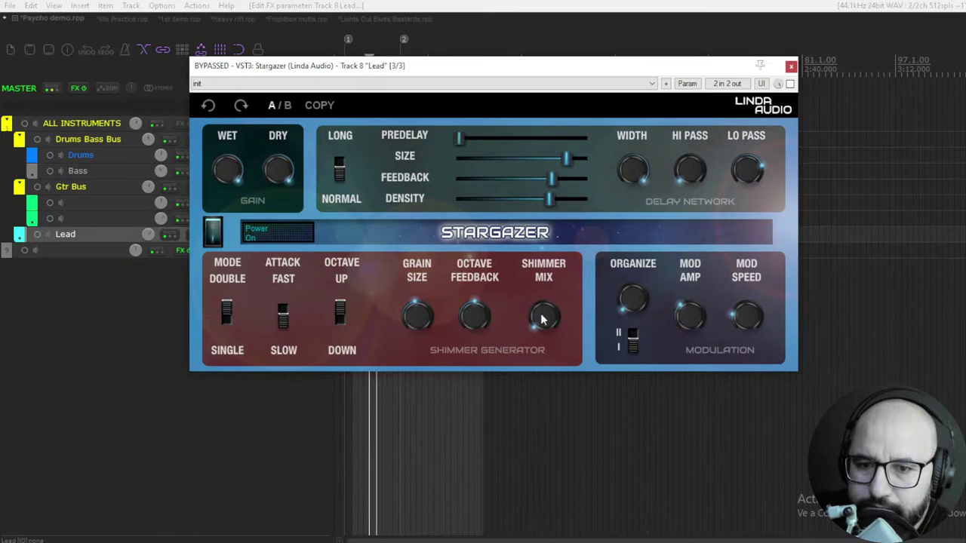
pyautogui.moveTo(544, 316); pyautogui.dragTo(543, 155)
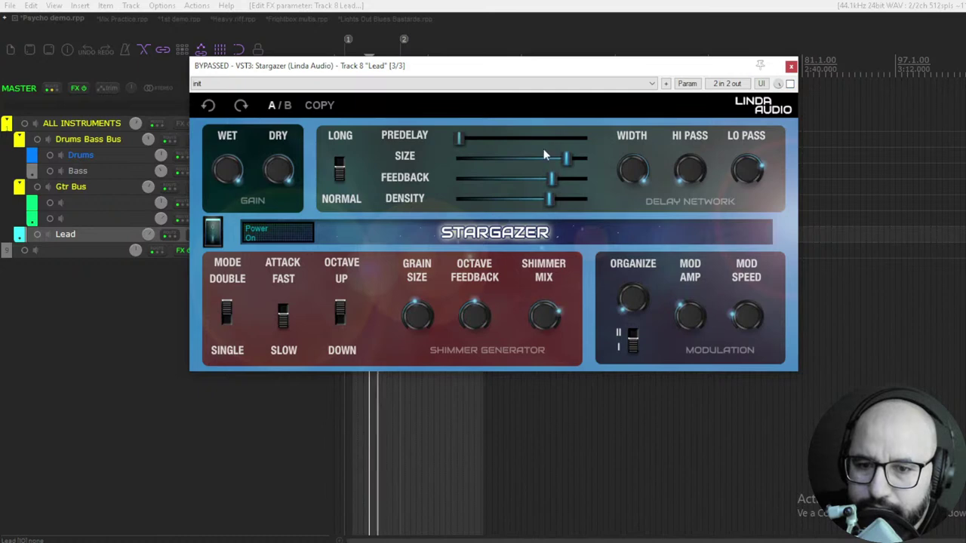
# Activate Stargazer, stop playback, set Shimmer Mix to 0% and wet gain slightly above zero
pyautogui.click(790, 83)
pyautogui.press('space')
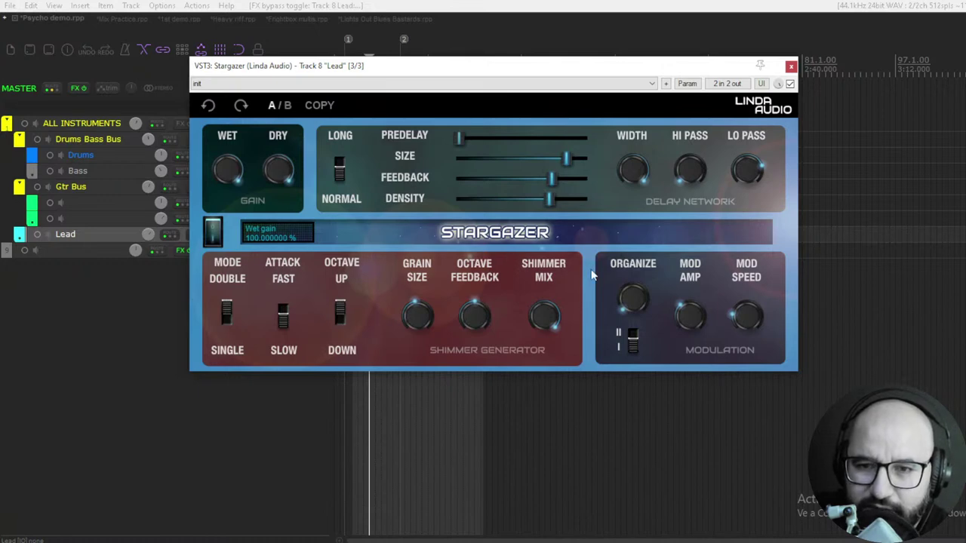
pyautogui.moveTo(549, 318); pyautogui.dragTo(516, 505)
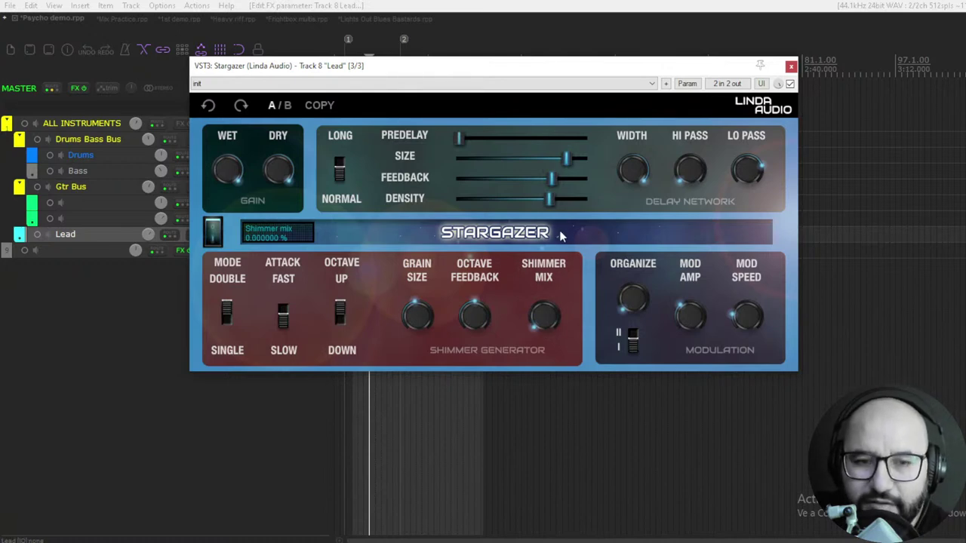
pyautogui.moveTo(227, 170); pyautogui.dragTo(229, 400)
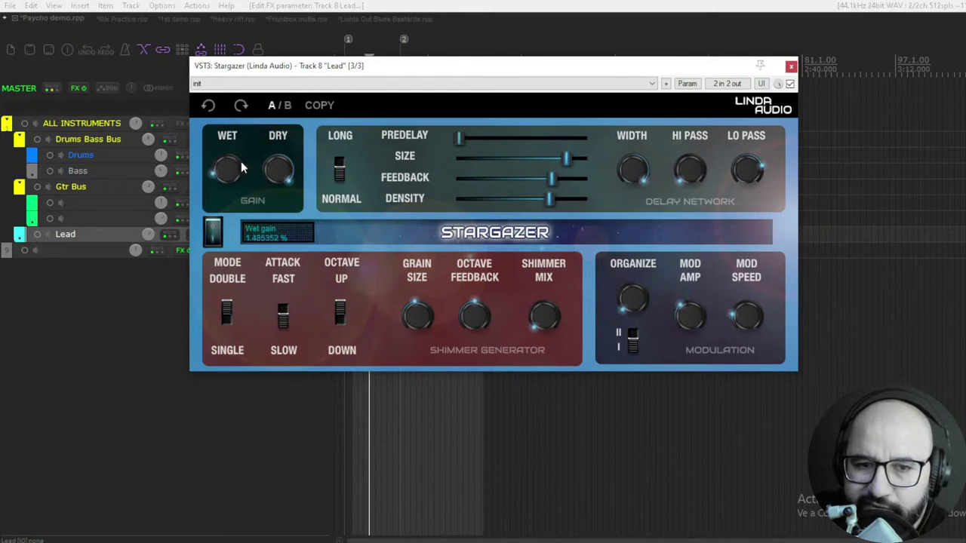
pyautogui.moveTo(230, 175); pyautogui.dragTo(235, 95)
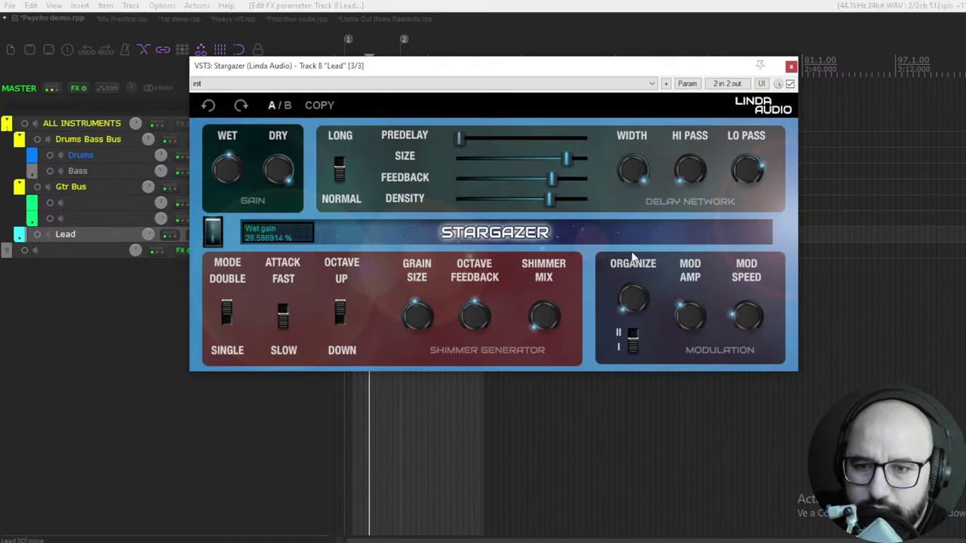
# Set Hi Pass ~138 Hz, damping ~6324 Hz, predelay 108 ms, size ~20%, less feedback, Long space
pyautogui.click(692, 172)
pyautogui.moveTo(692, 173); pyautogui.dragTo(689, 99)
pyautogui.moveTo(749, 176); pyautogui.dragTo(692, 174)
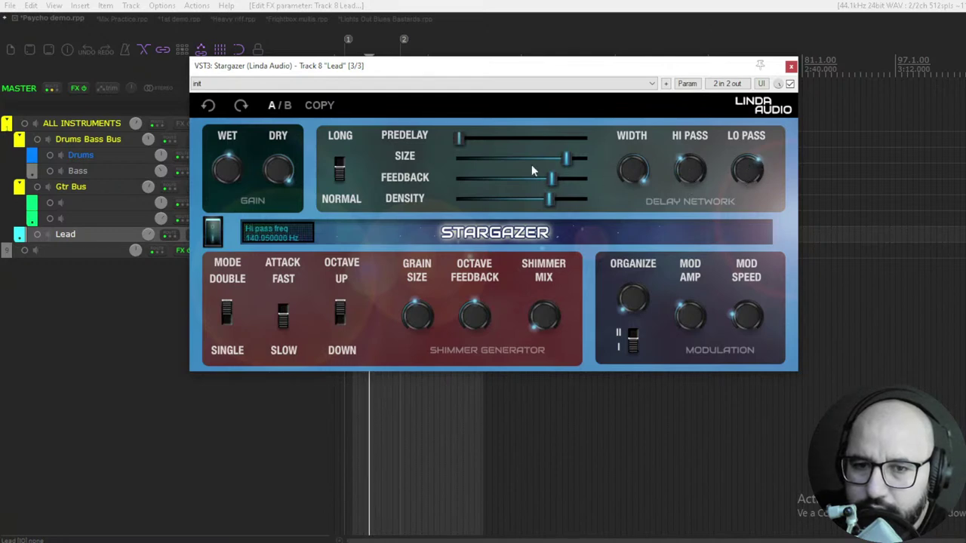
pyautogui.moveTo(464, 141); pyautogui.dragTo(526, 140)
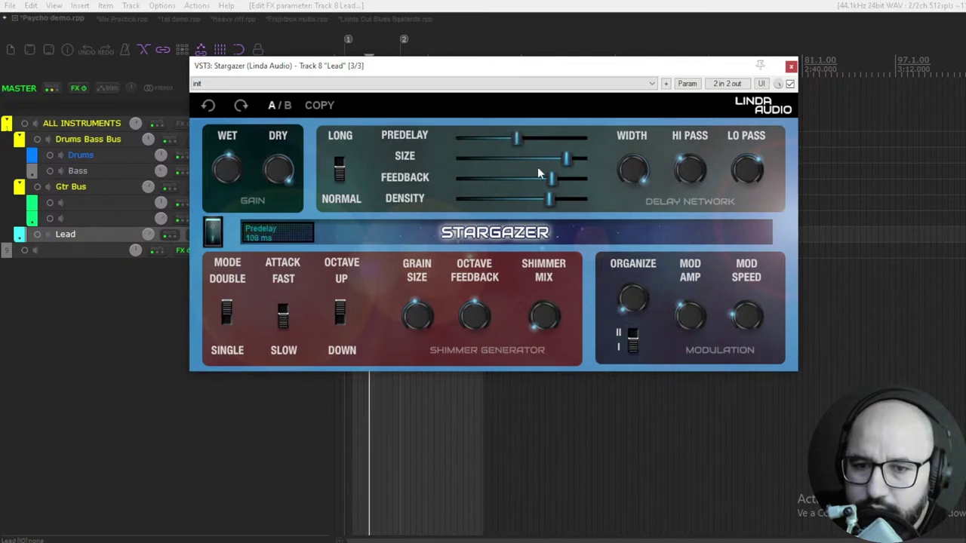
pyautogui.moveTo(566, 158); pyautogui.dragTo(511, 162)
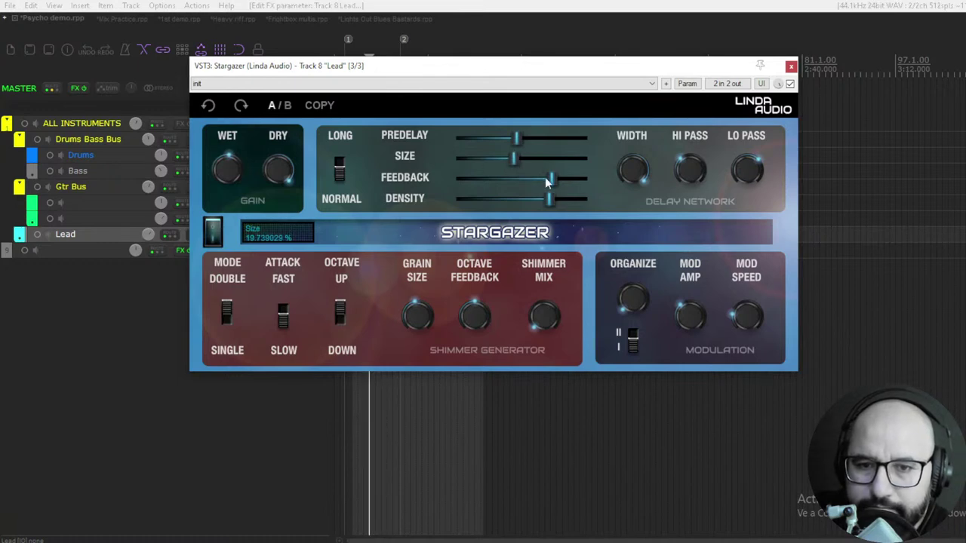
pyautogui.moveTo(549, 182); pyautogui.dragTo(571, 199)
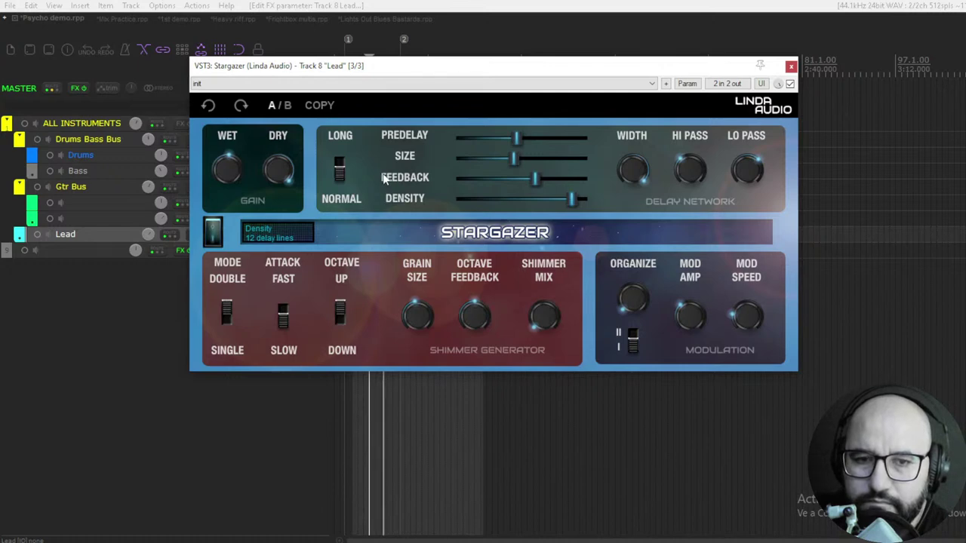
pyautogui.click(340, 168)
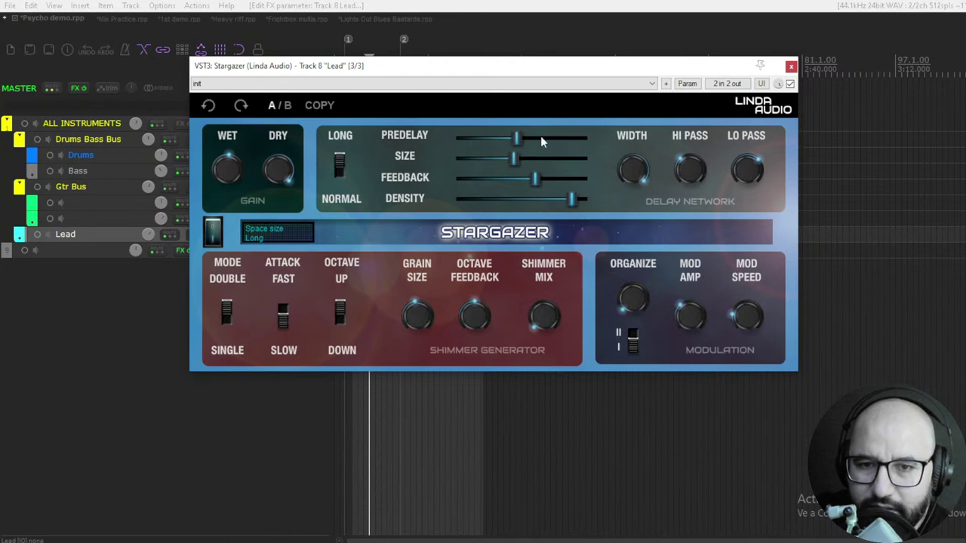
# Set Stargazer size to about 55%, space to Normal, and Shimmer Mix to 100%
pyautogui.moveTo(522, 156); pyautogui.dragTo(542, 177)
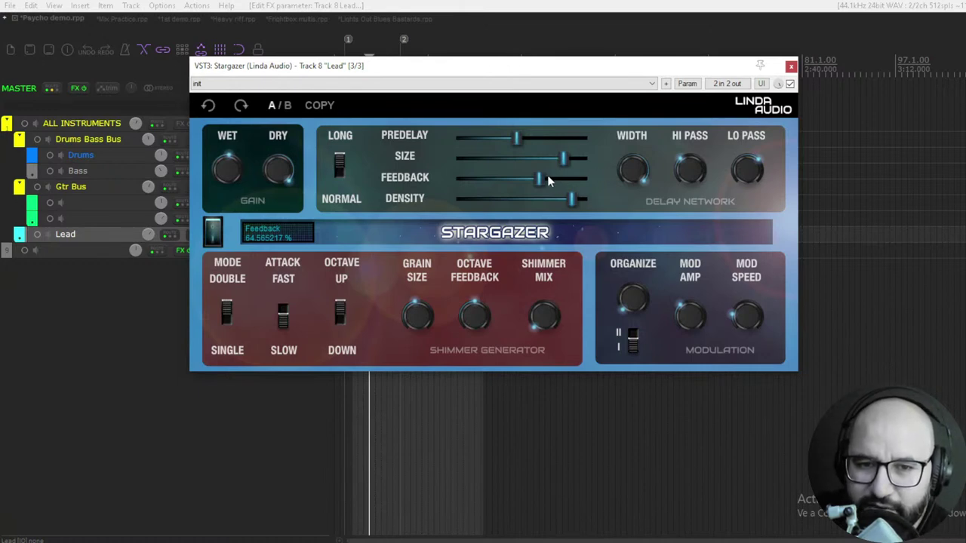
pyautogui.click(339, 167)
pyautogui.moveTo(564, 158); pyautogui.dragTo(552, 166)
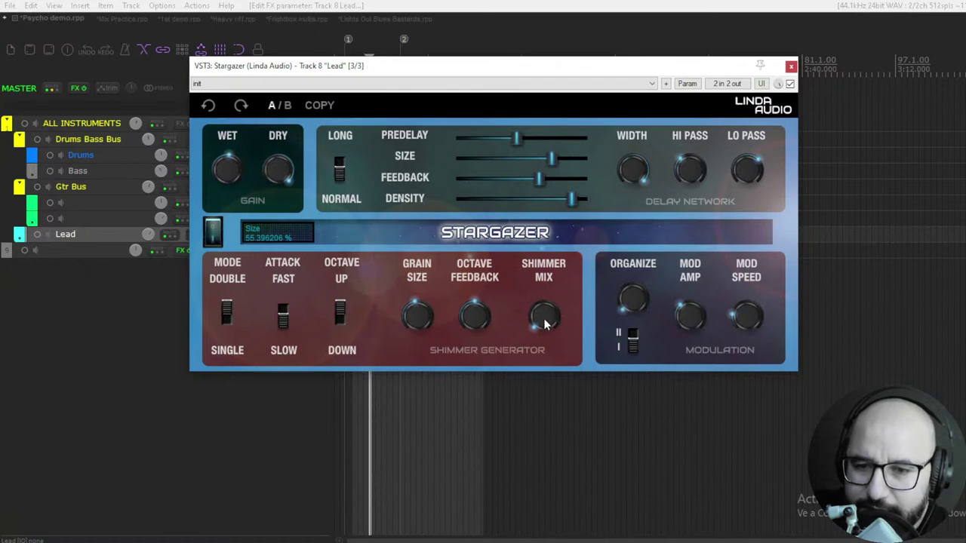
pyautogui.moveTo(550, 325); pyautogui.dragTo(536, 115)
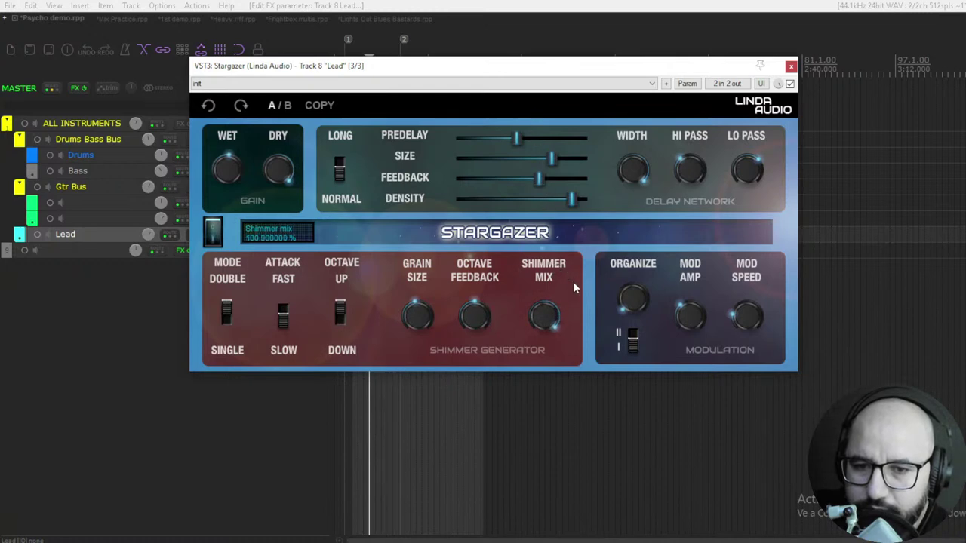
# Set shimmer attack to fast and octave mode to single, trying octave down then back up
pyautogui.click(338, 321)
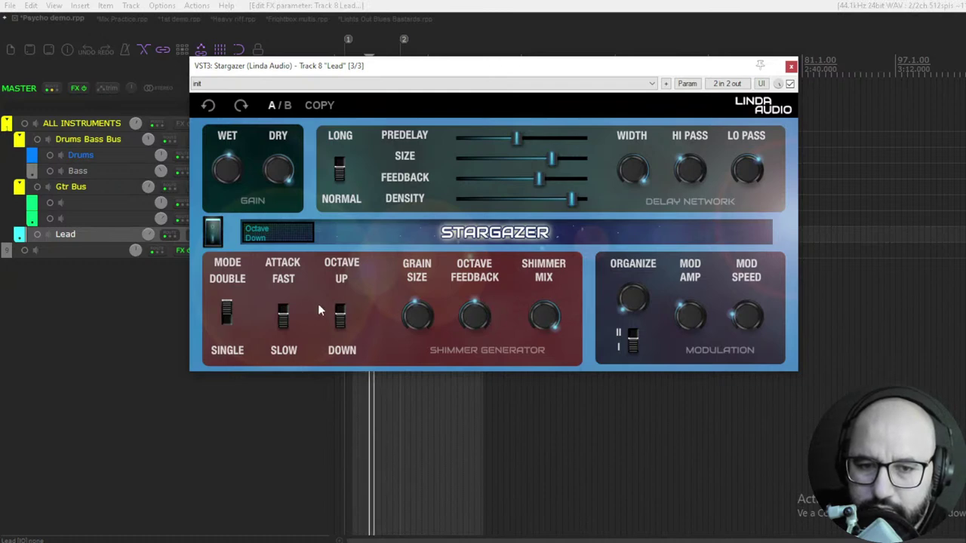
pyautogui.click(283, 316)
pyautogui.click(227, 317)
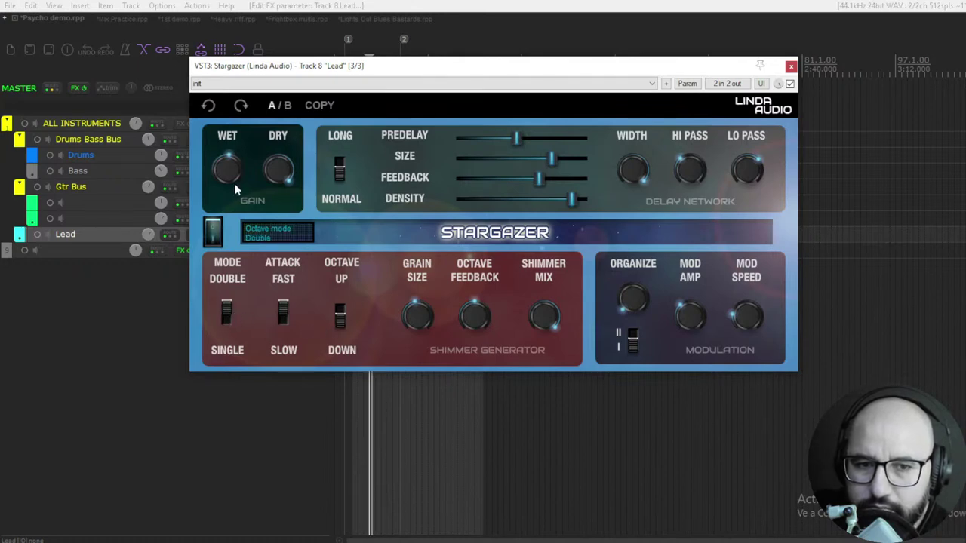
pyautogui.moveTo(231, 156)
pyautogui.scroll(8, 230, 156)
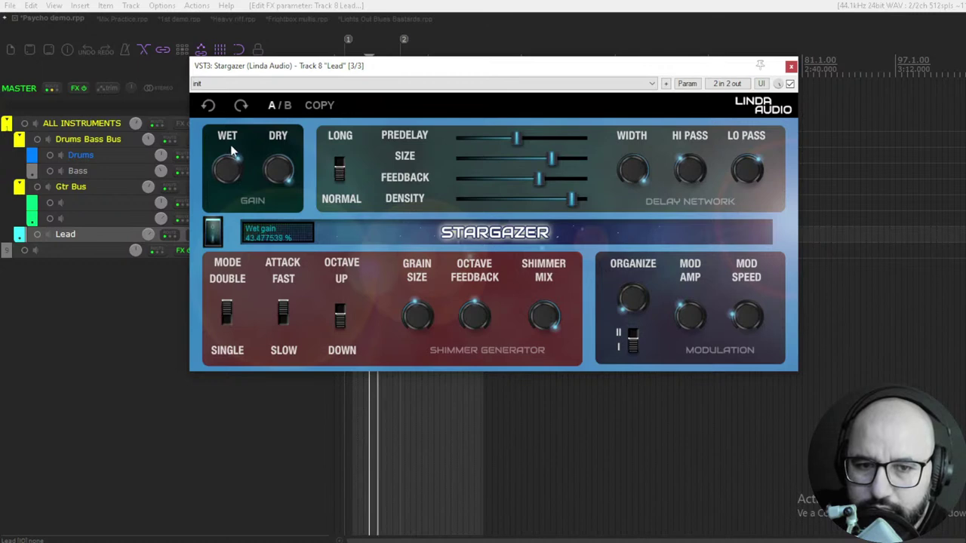
pyautogui.click(339, 313)
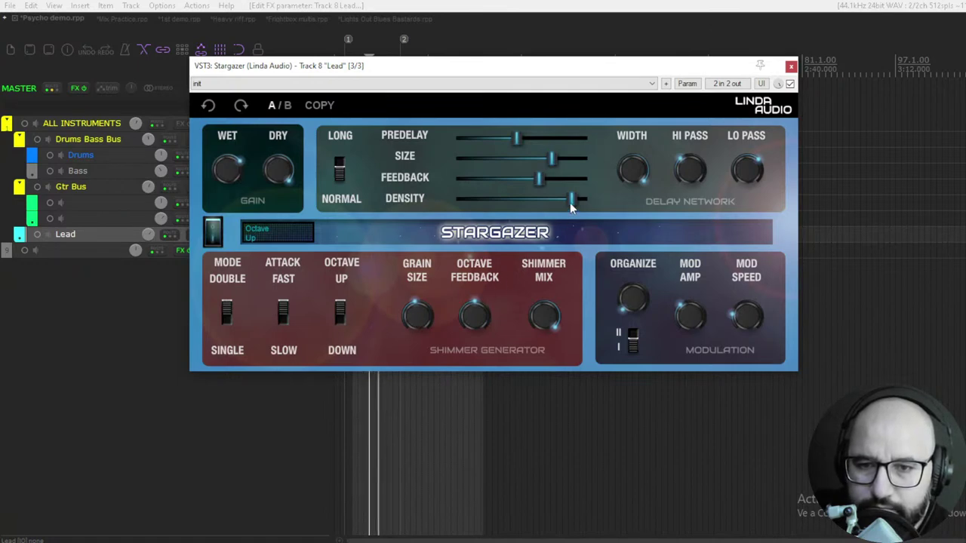
# Lower Shimmer Mix to about 86%, turn octave feedback down, and set grain size to 18.25%
pyautogui.moveTo(547, 317); pyautogui.dragTo(544, 360)
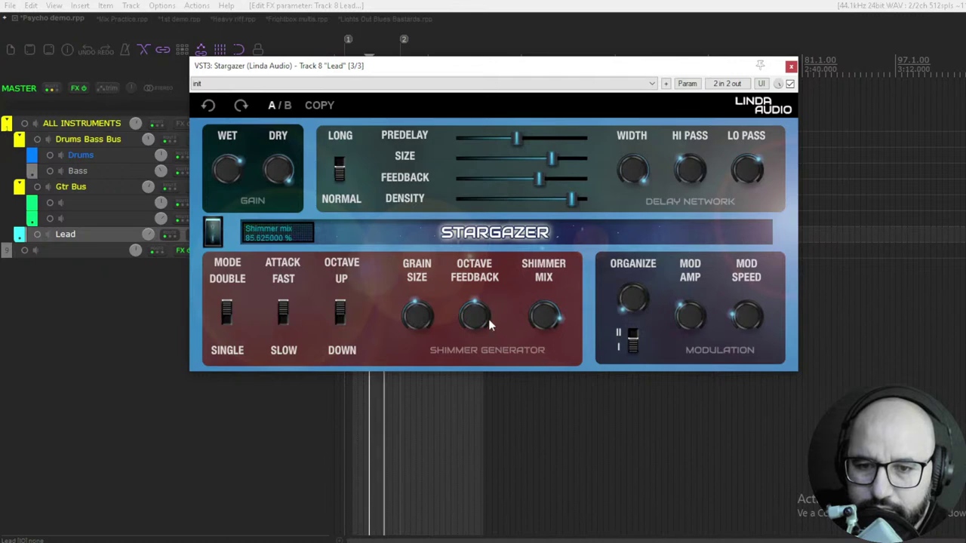
pyautogui.moveTo(482, 321); pyautogui.dragTo(479, 415)
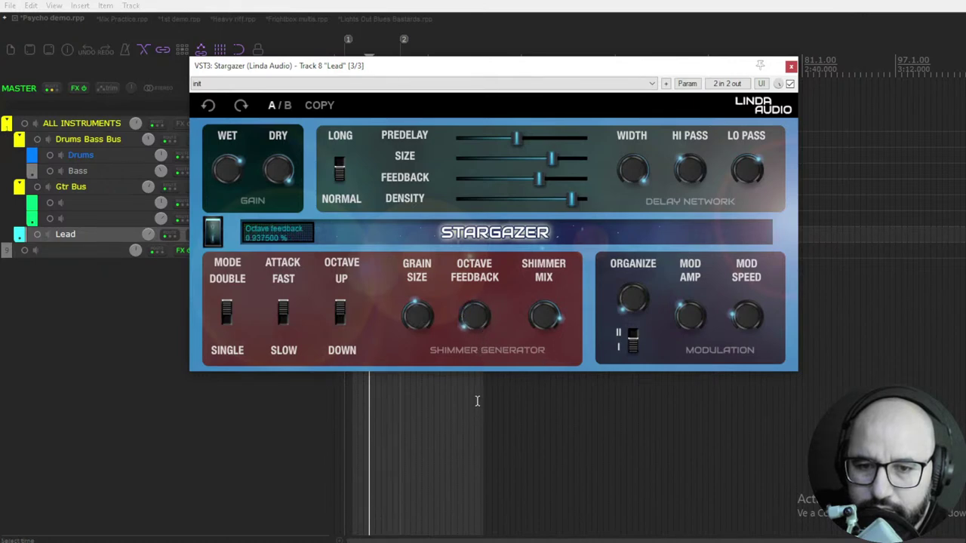
pyautogui.scroll(1, 474, 321)
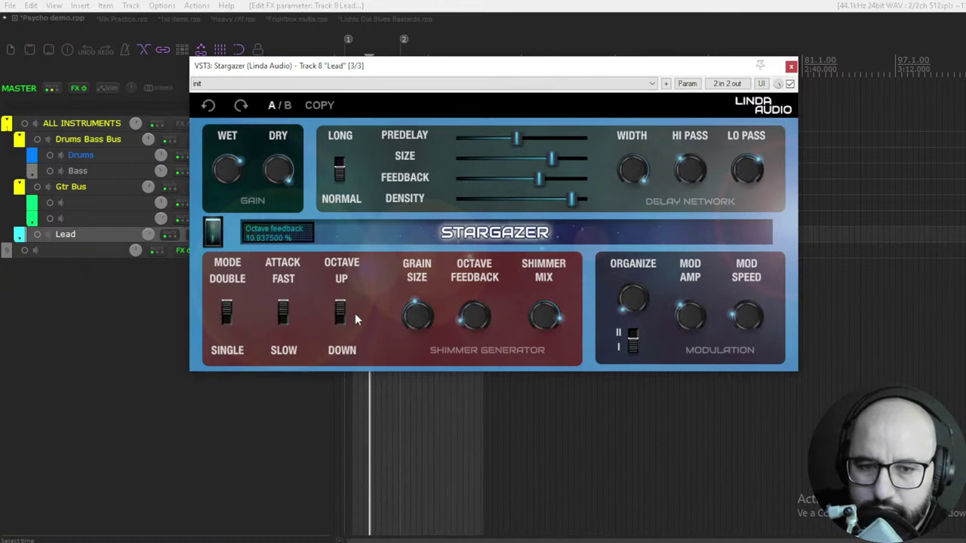
pyautogui.moveTo(417, 316); pyautogui.dragTo(423, 212)
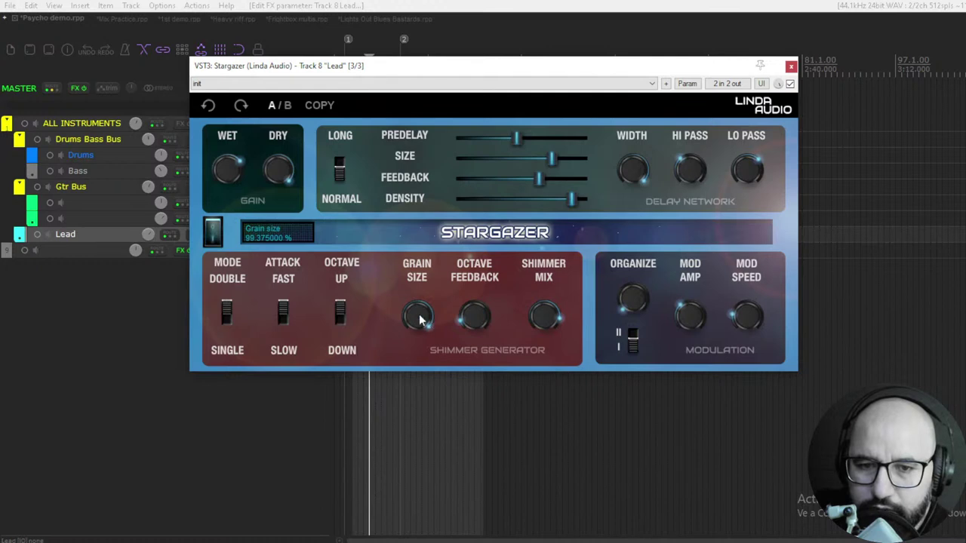
pyautogui.moveTo(420, 320); pyautogui.dragTo(418, 482)
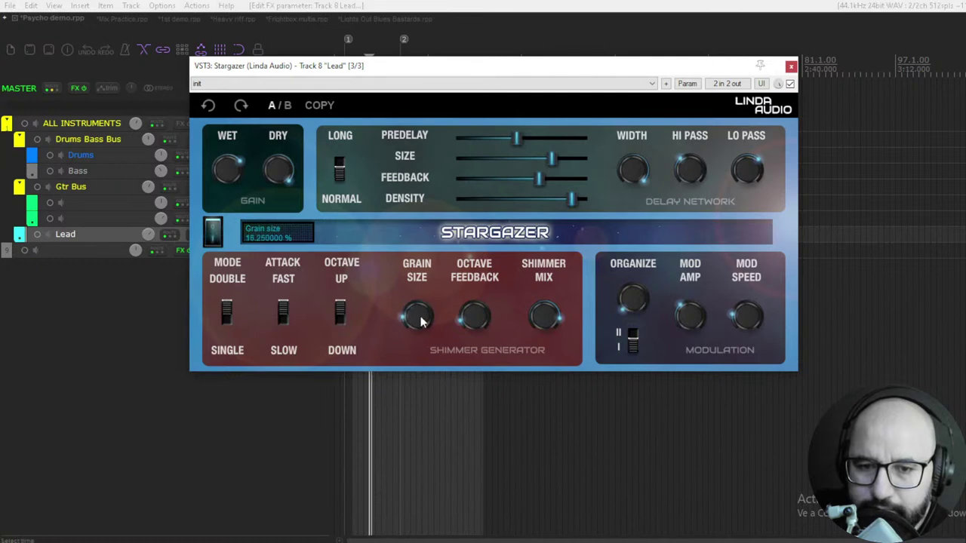
# Set Wet to 64%, Shimmer Mix to about 55%, and Mod Amp to about 29%
pyautogui.click(551, 319)
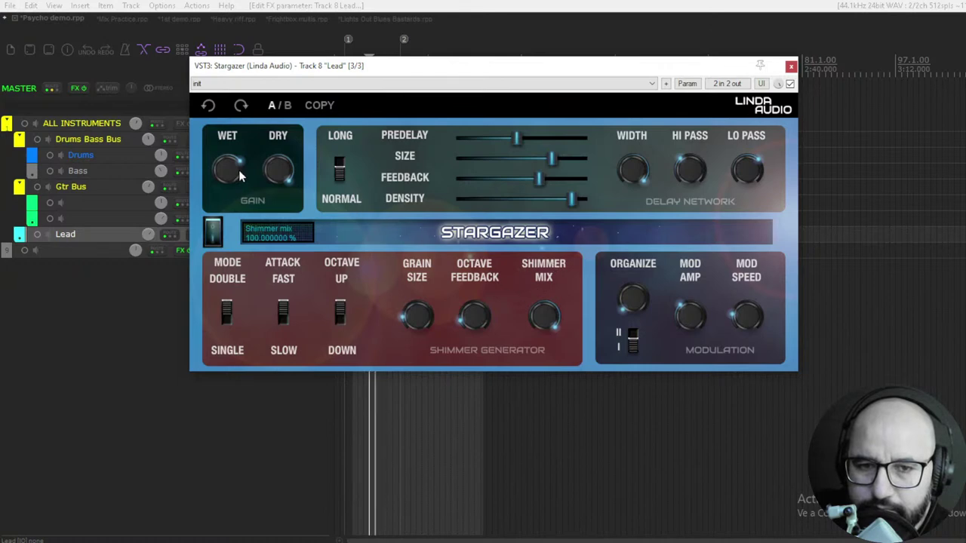
pyautogui.moveTo(234, 169); pyautogui.dragTo(234, 198)
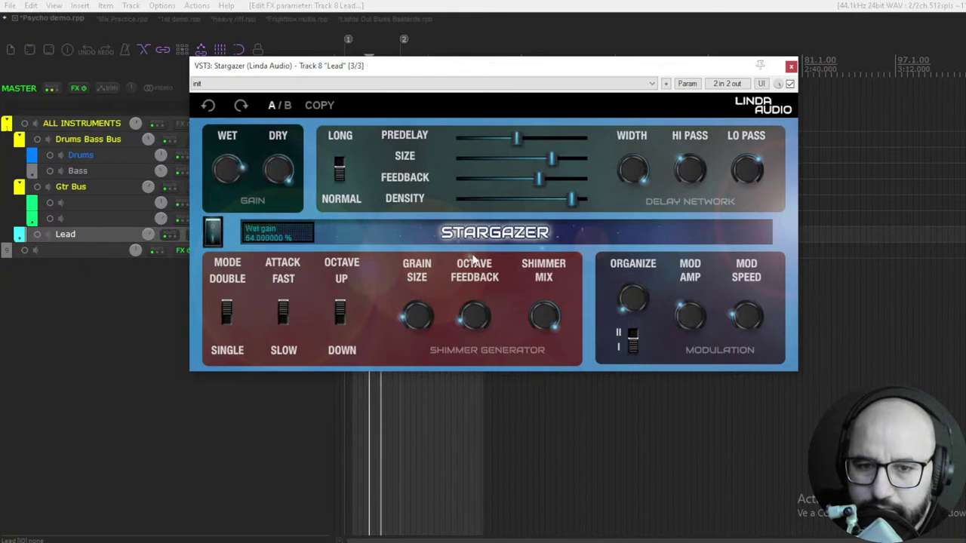
pyautogui.moveTo(542, 319); pyautogui.dragTo(553, 432)
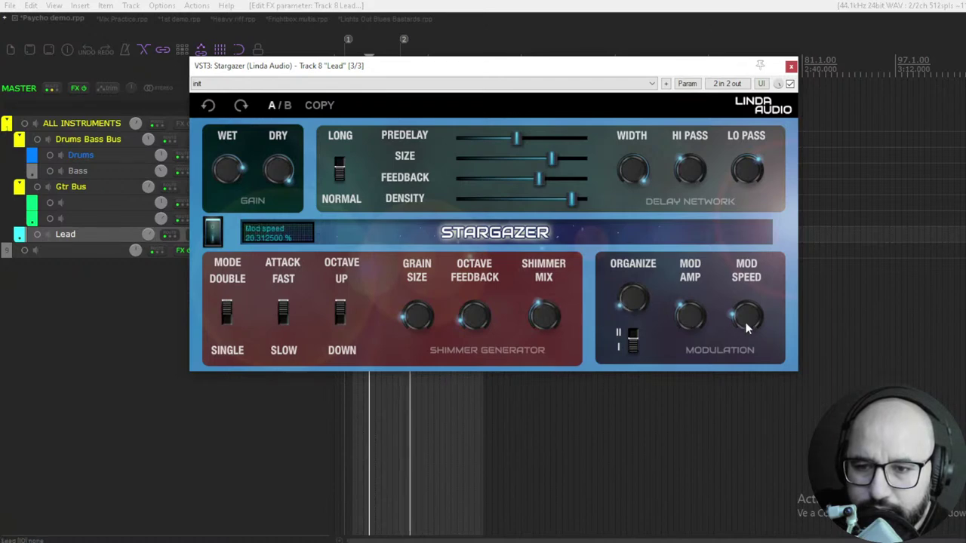
pyautogui.moveTo(689, 315); pyautogui.dragTo(690, 281)
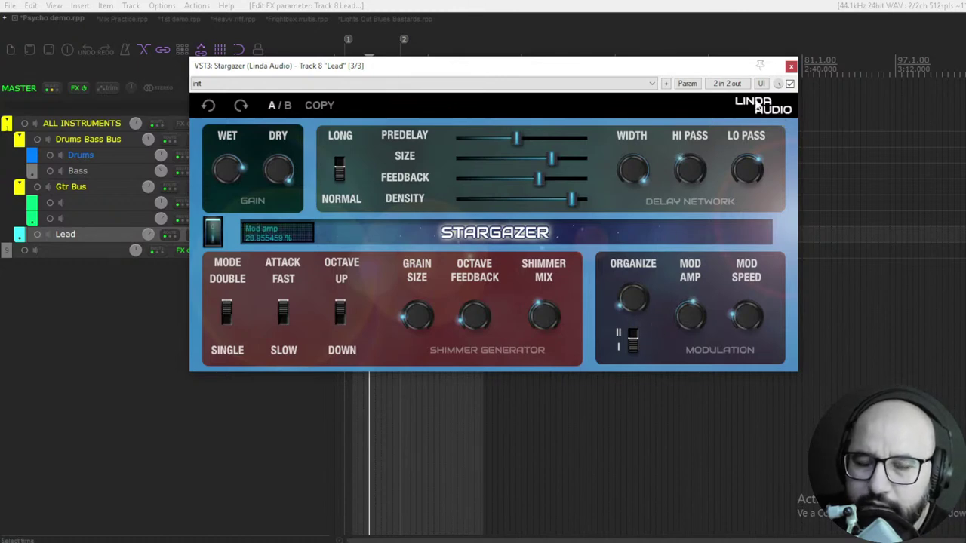
# Bypass the Lead track's Stargazer and switch to the Mix Practice.rpp project
pyautogui.click(790, 84)
pyautogui.click(120, 17)
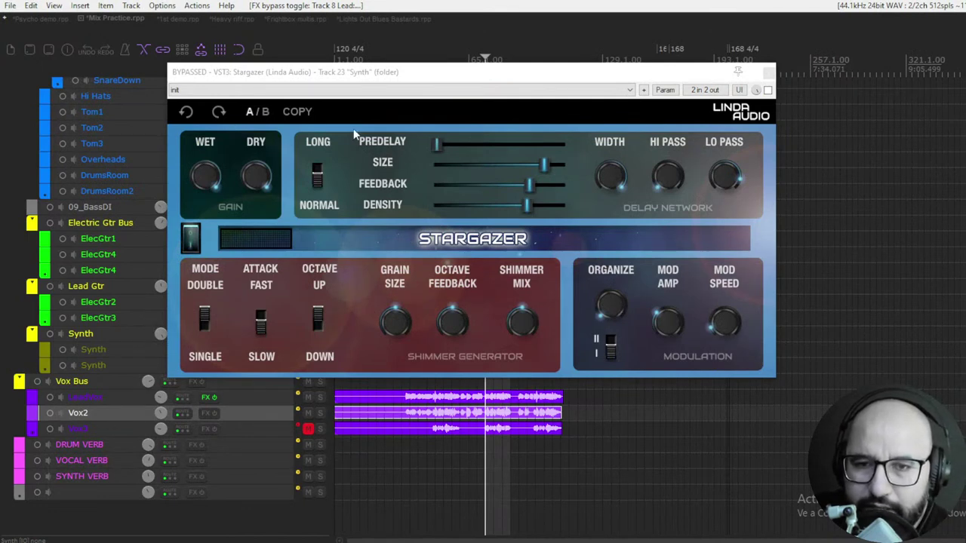
# Enable Synth's Stargazer, lower wet, set Hi Pass ~213 Hz and damping ~4955 Hz, then bypass it
pyautogui.click(485, 73)
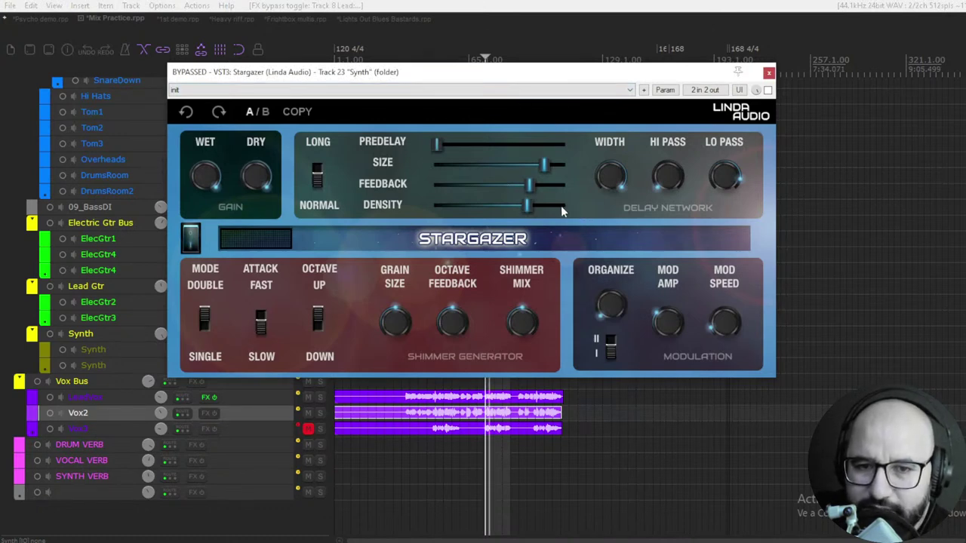
pyautogui.click(767, 91)
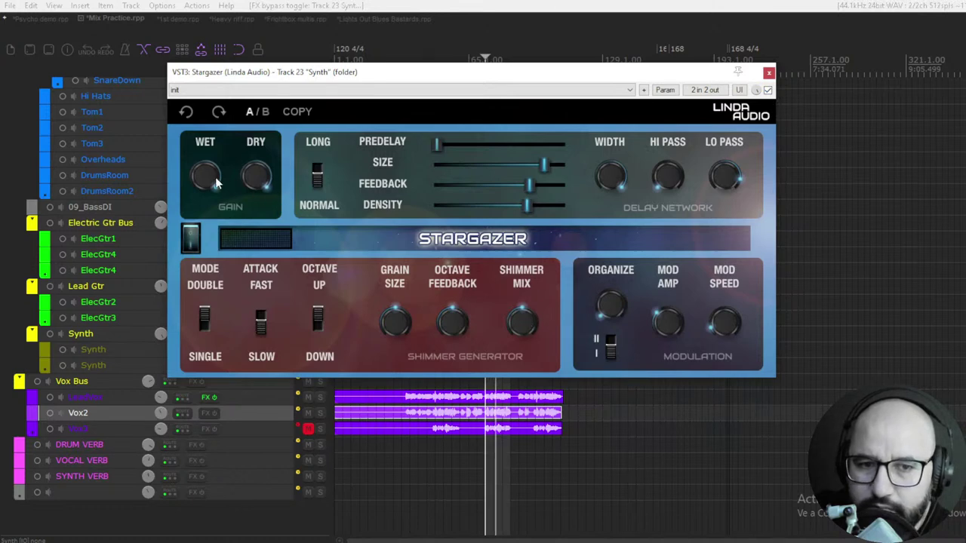
pyautogui.moveTo(206, 178)
pyautogui.mouseDown()
pyautogui.moveTo(202, 238)
pyautogui.moveTo(204, 182)
pyautogui.mouseUp()
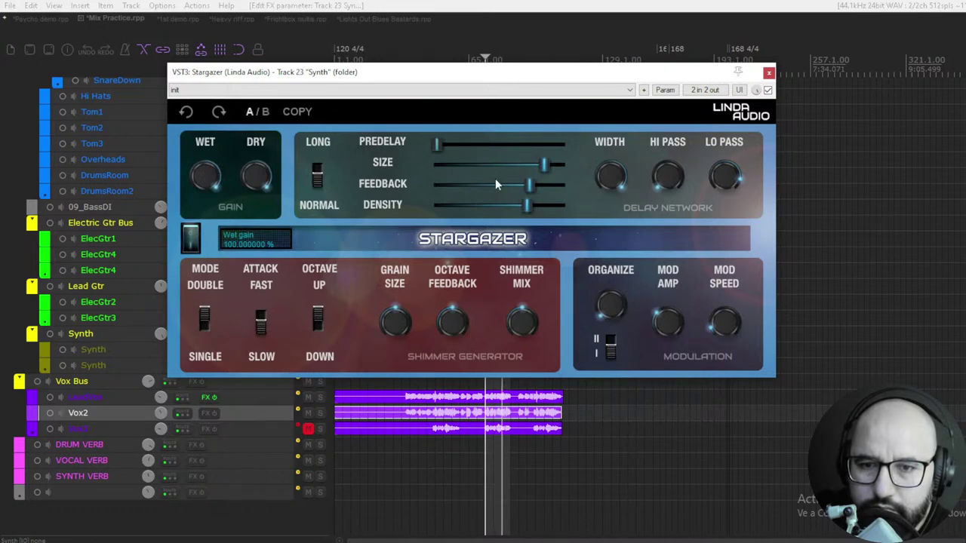
pyautogui.moveTo(676, 182); pyautogui.dragTo(689, 96)
pyautogui.moveTo(724, 178); pyautogui.dragTo(733, 231)
pyautogui.click(676, 193)
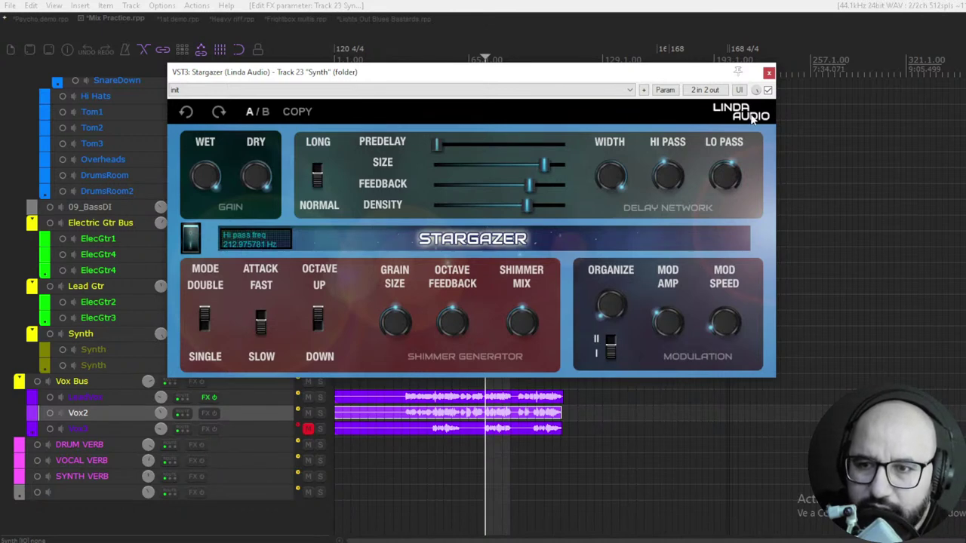
pyautogui.click(767, 91)
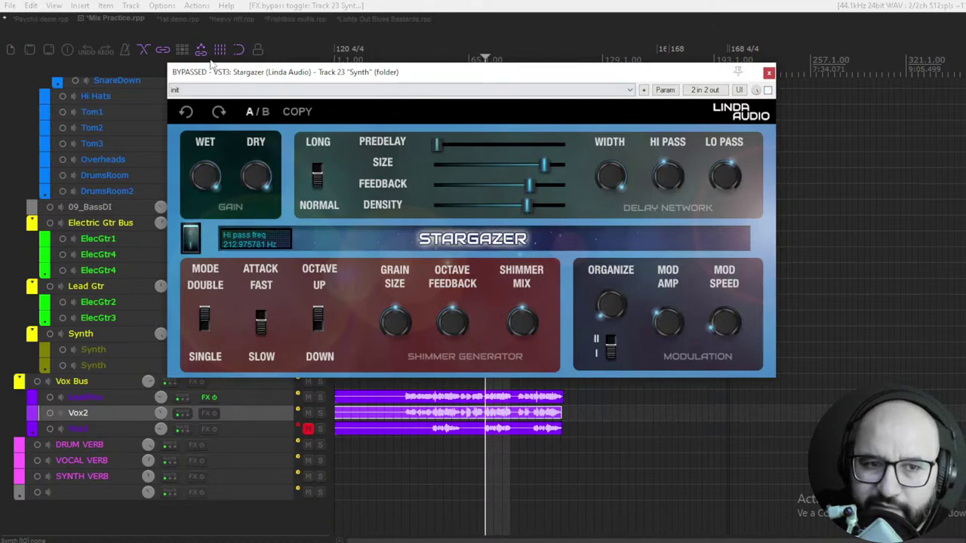
# Switch to the 1st demo project and toggle the NY synth's Elec Piano voice on and off
pyautogui.click(177, 18)
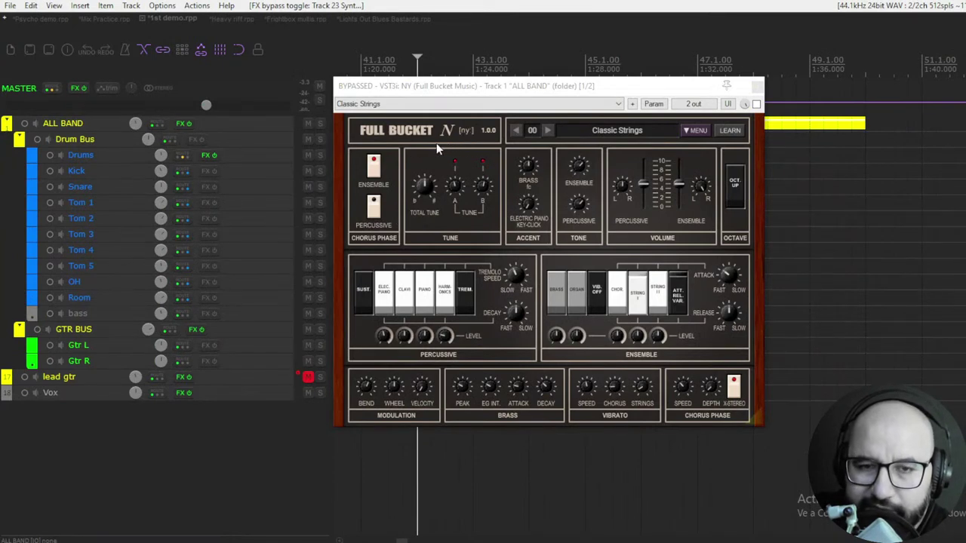
pyautogui.click(604, 88)
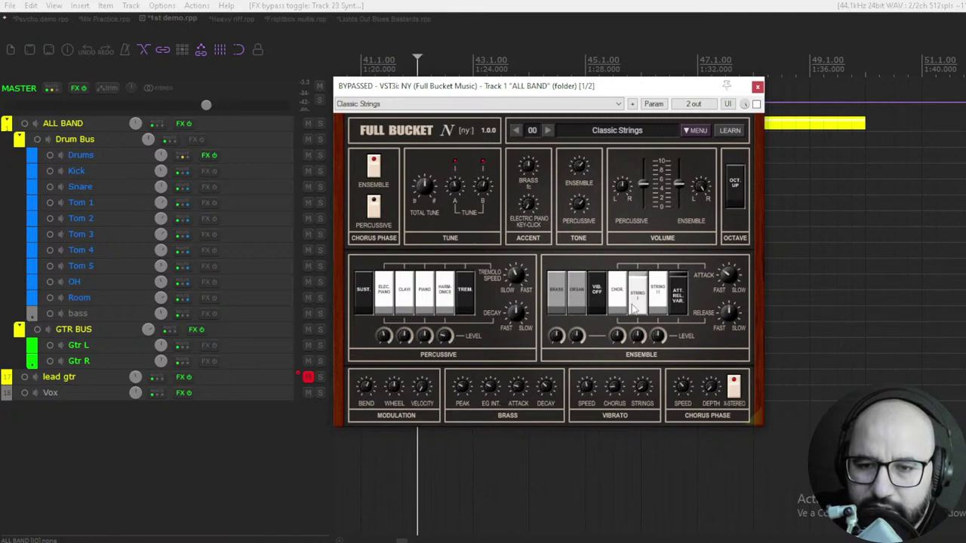
pyautogui.click(384, 299)
pyautogui.click(384, 299)
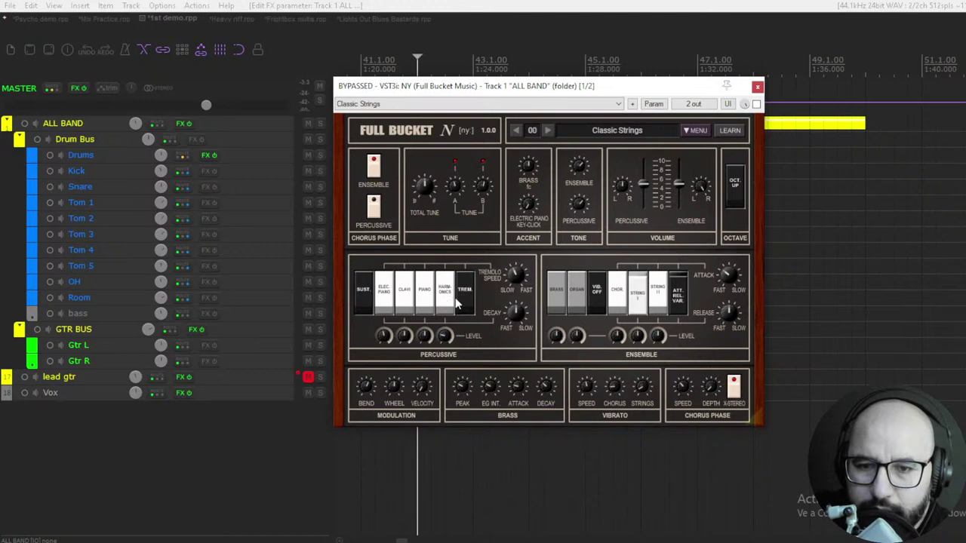
# Toggle the String I, Chorus, Organ, Brass and Vibrato ensemble voices on the NY synth
pyautogui.click(638, 298)
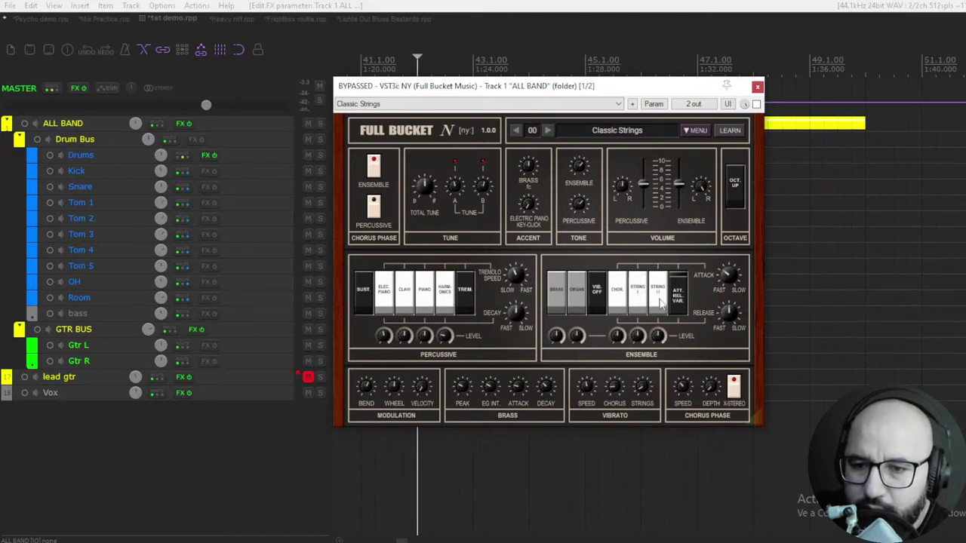
pyautogui.click(618, 298)
pyautogui.click(622, 303)
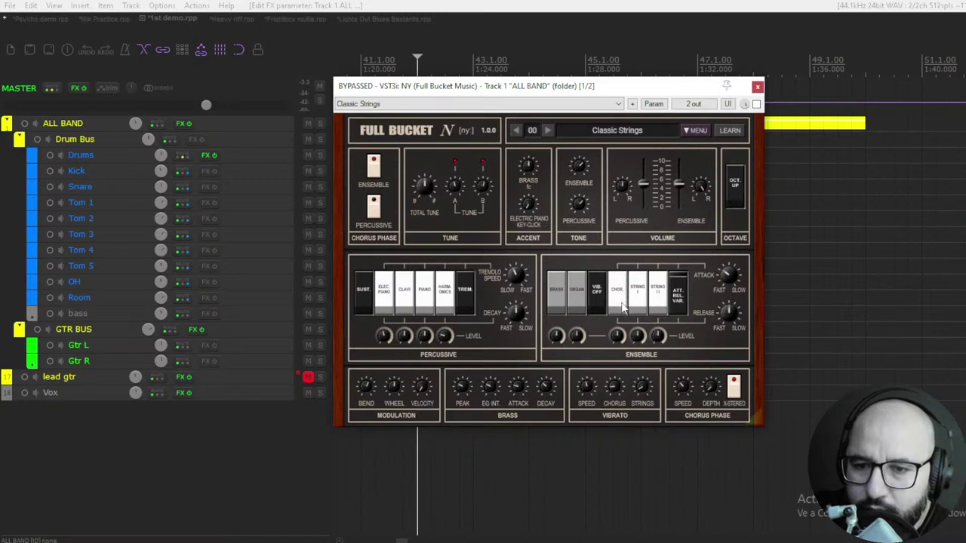
pyautogui.click(577, 302)
pyautogui.click(556, 302)
pyautogui.click(554, 301)
pyautogui.click(596, 302)
pyautogui.click(597, 304)
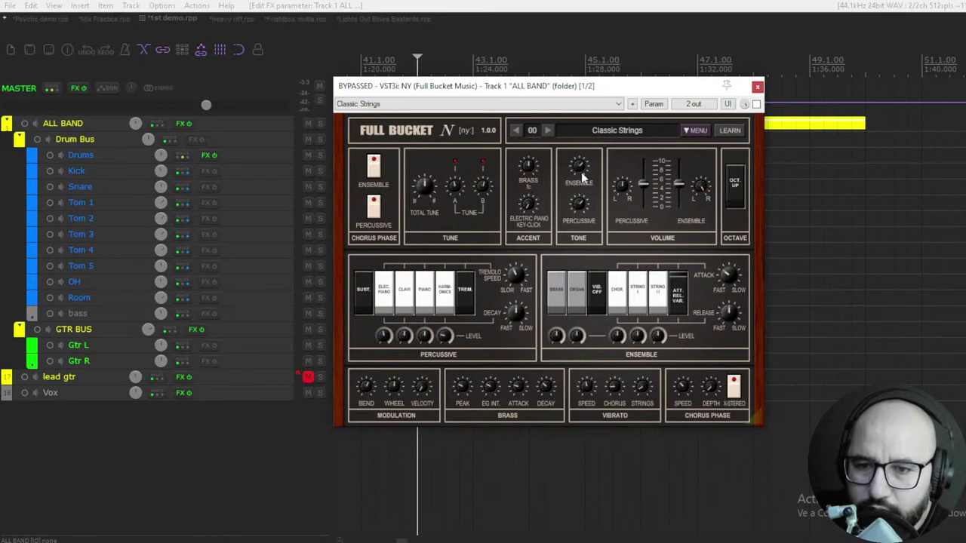
# Sweep the NY Ensemble volume fader, settle it at mid level, and toggle Octave Up
pyautogui.moveTo(581, 209)
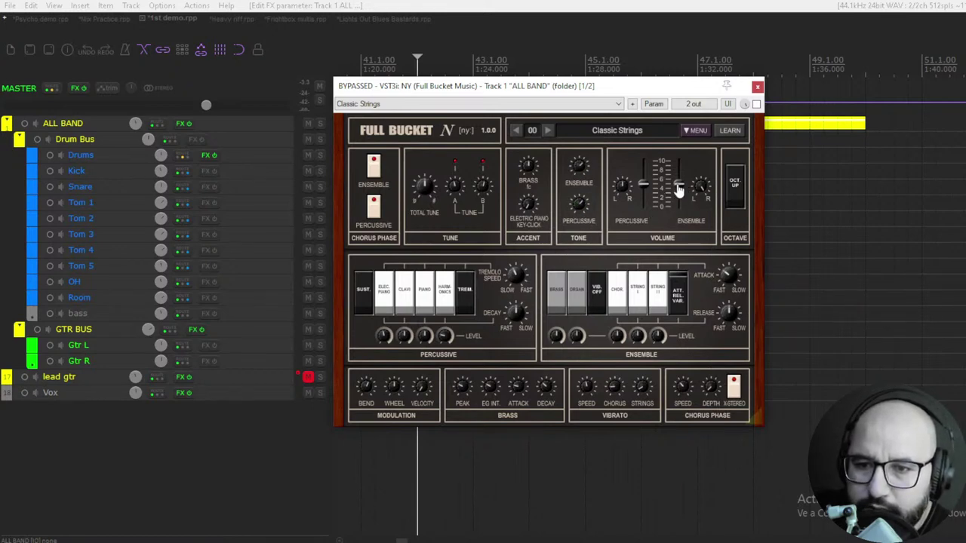
pyautogui.moveTo(678, 190); pyautogui.dragTo(679, 170)
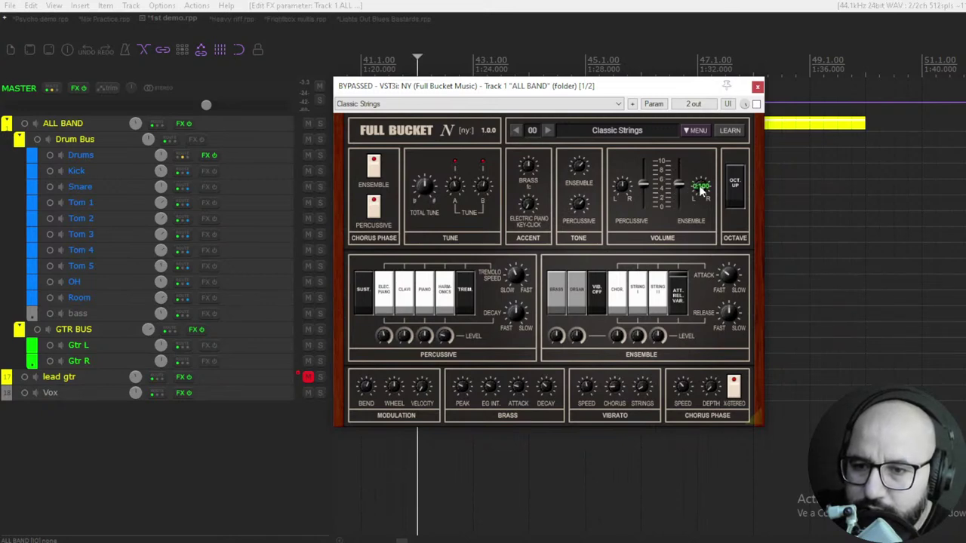
pyautogui.moveTo(697, 189)
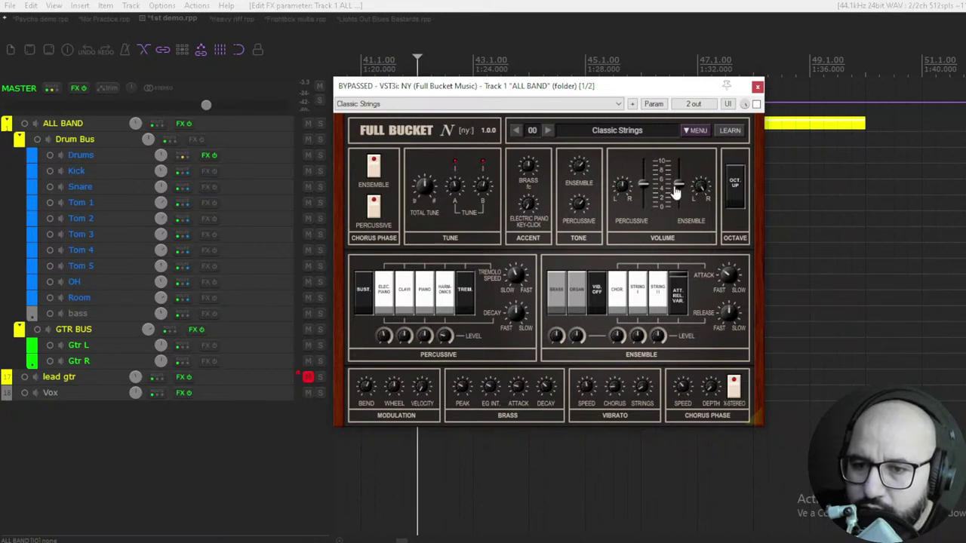
pyautogui.moveTo(677, 192); pyautogui.dragTo(683, 213)
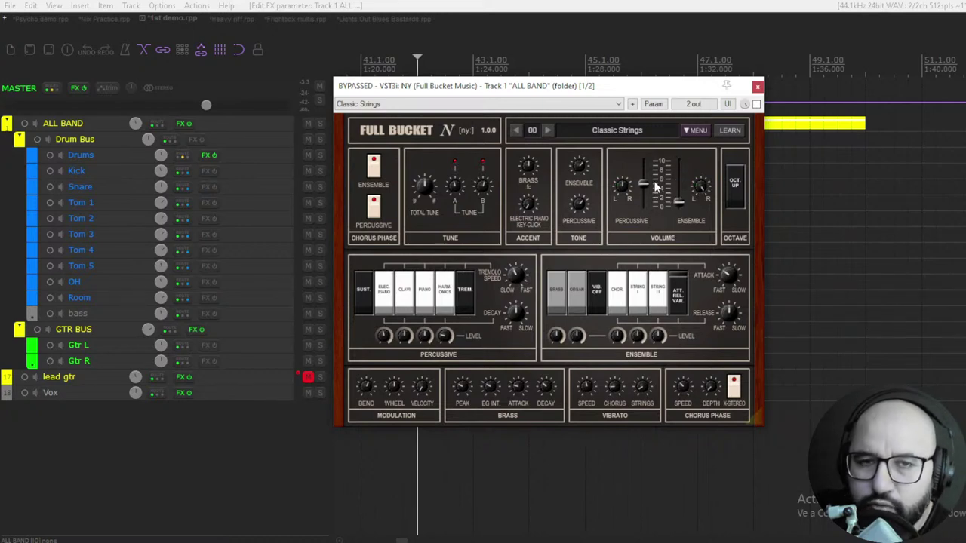
pyautogui.moveTo(676, 208); pyautogui.dragTo(648, 211)
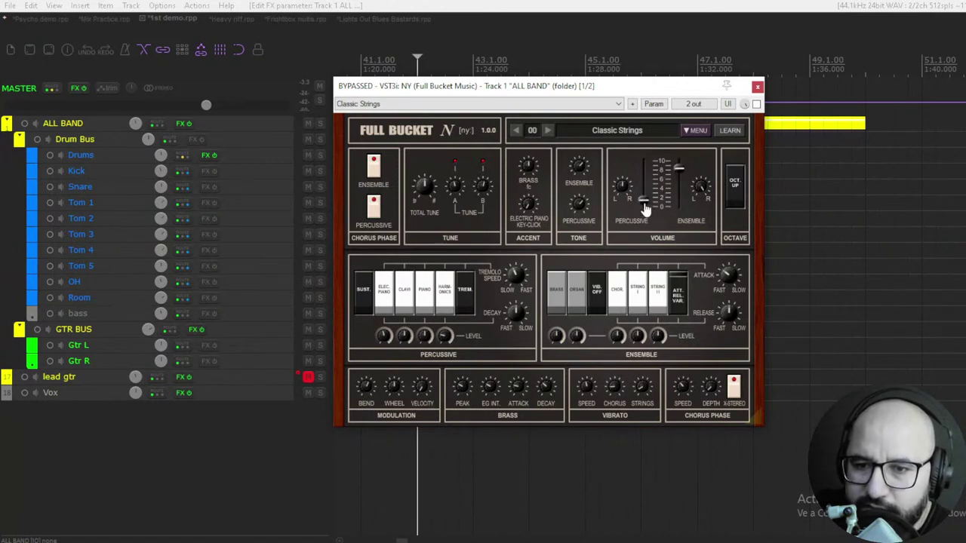
pyautogui.moveTo(685, 181); pyautogui.dragTo(681, 186)
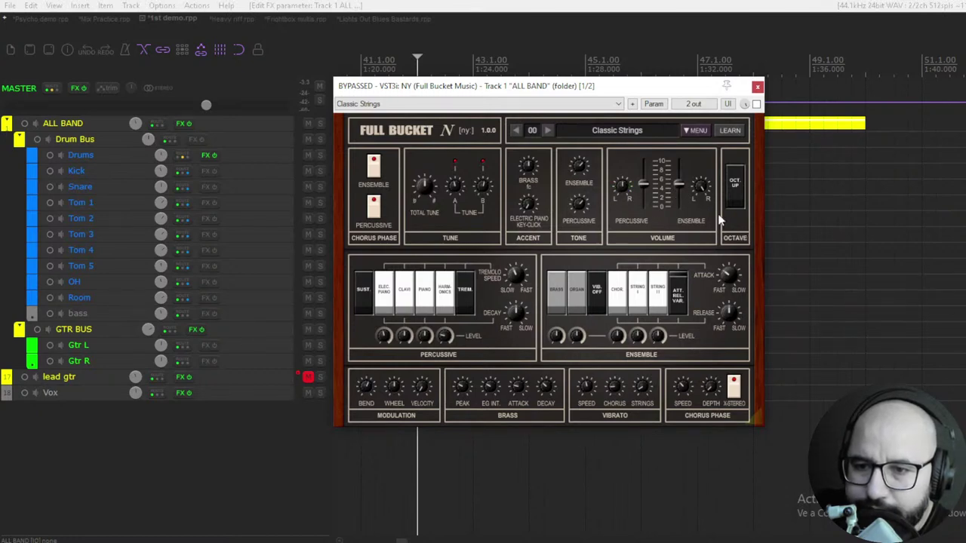
pyautogui.click(735, 189)
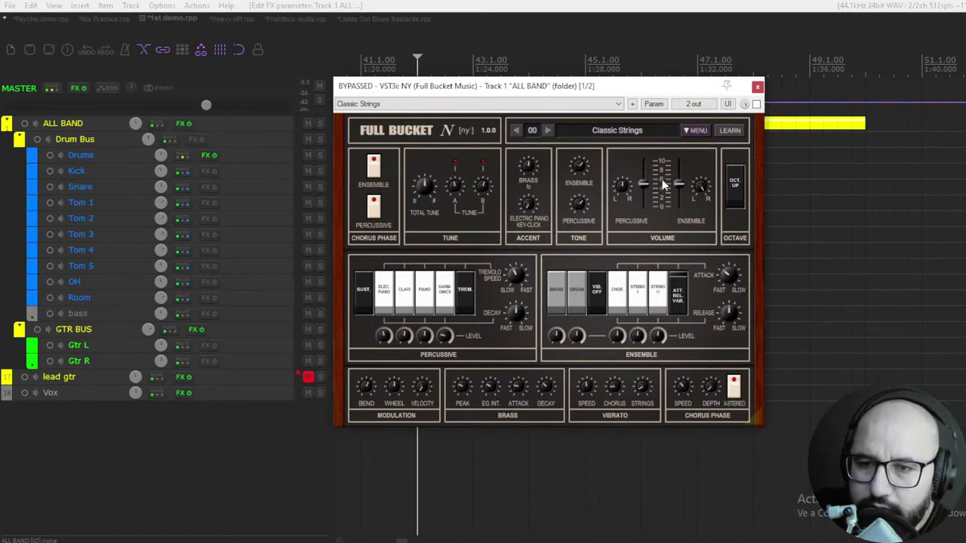
pyautogui.click(533, 130)
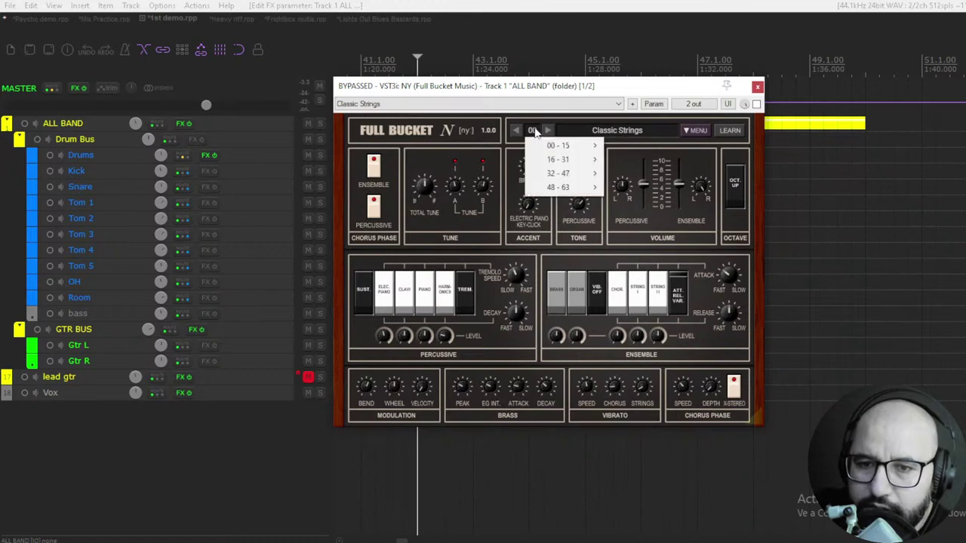
pyautogui.moveTo(562, 145)
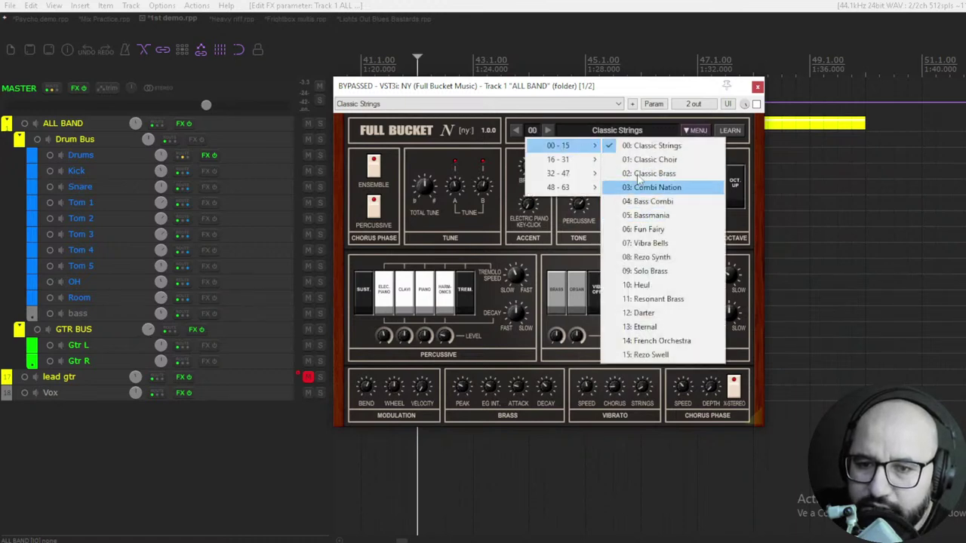
pyautogui.moveTo(568, 195)
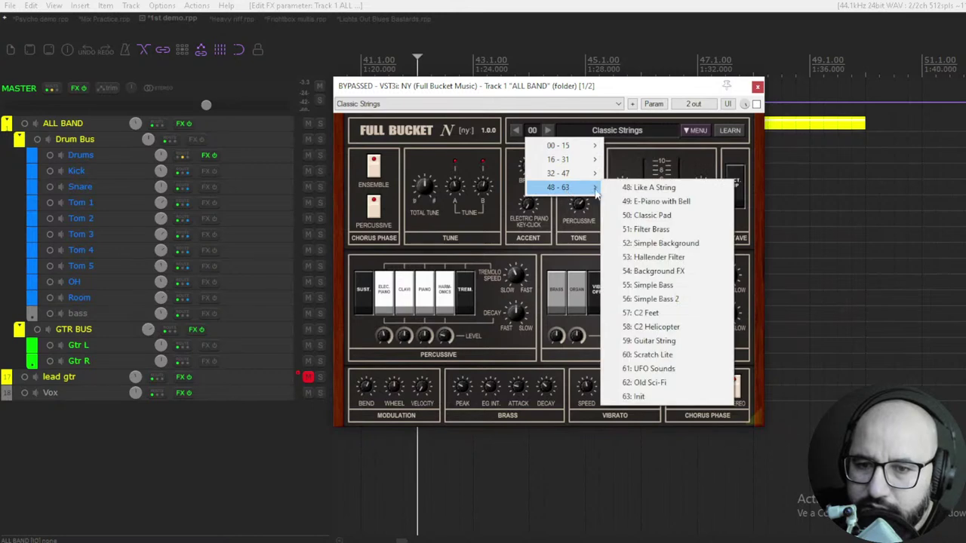
pyautogui.click(665, 146)
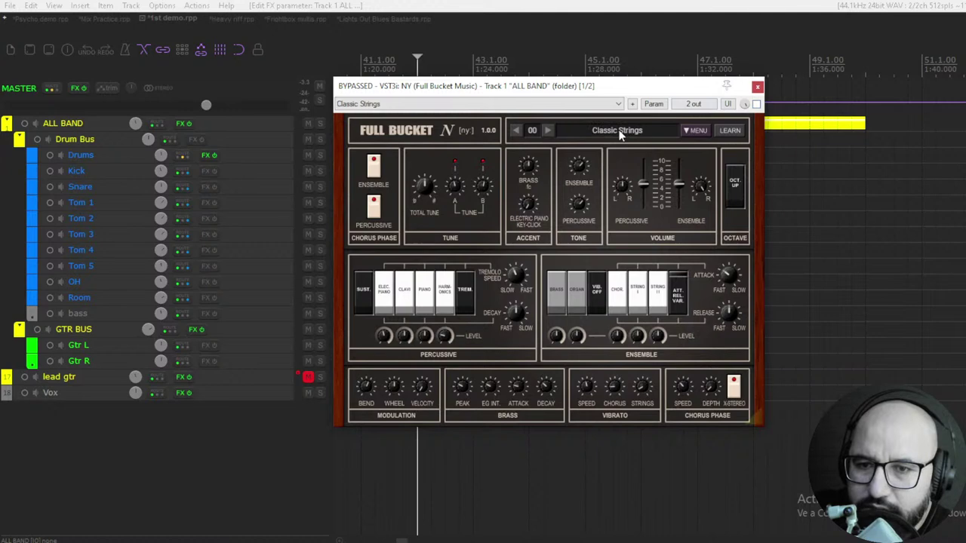
# Enable the NY synth on ALL BAND, reposition its window, and A/B the bypass
pyautogui.click(757, 104)
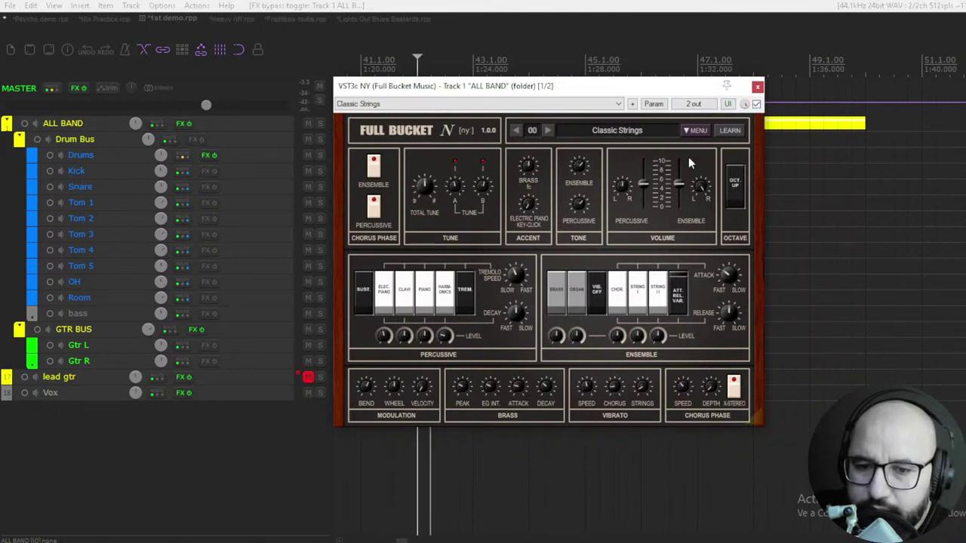
pyautogui.moveTo(707, 92); pyautogui.dragTo(717, 115)
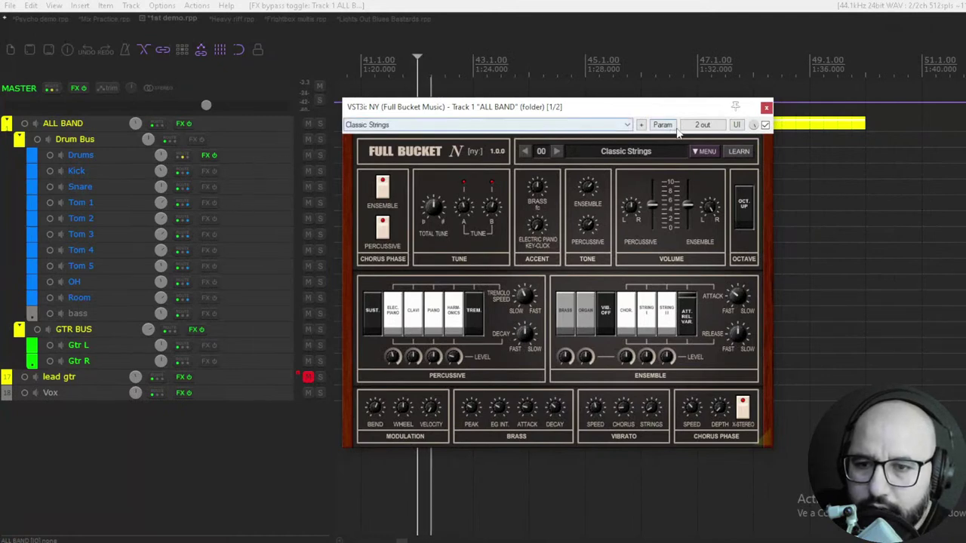
pyautogui.click(765, 125)
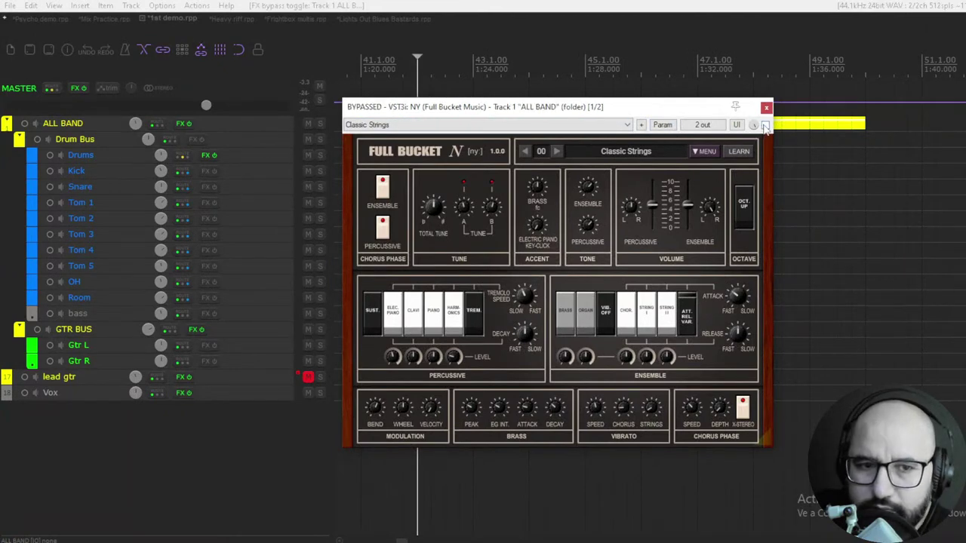
pyautogui.click(765, 125)
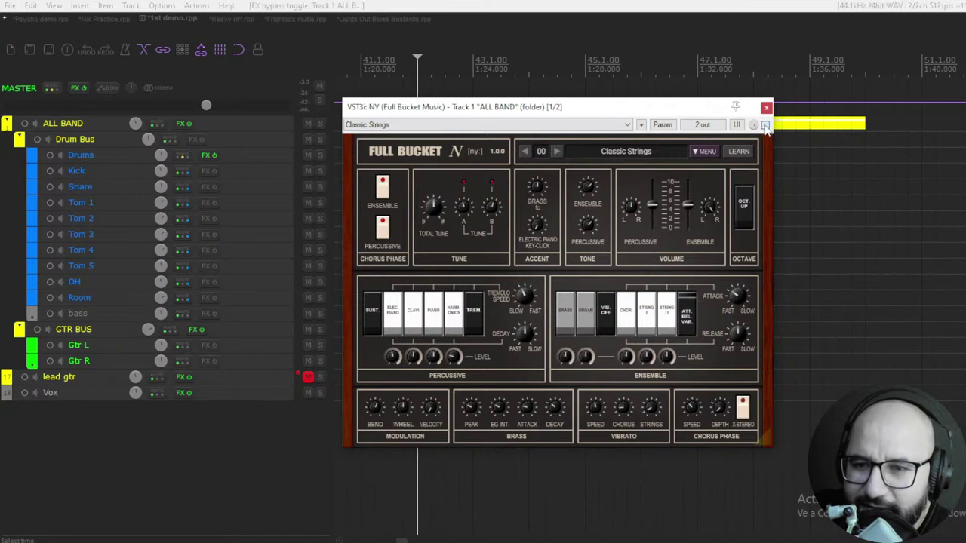
# Start playback and toggle the NY synth's X-Stereo and Octave Up switches
pyautogui.press('space')
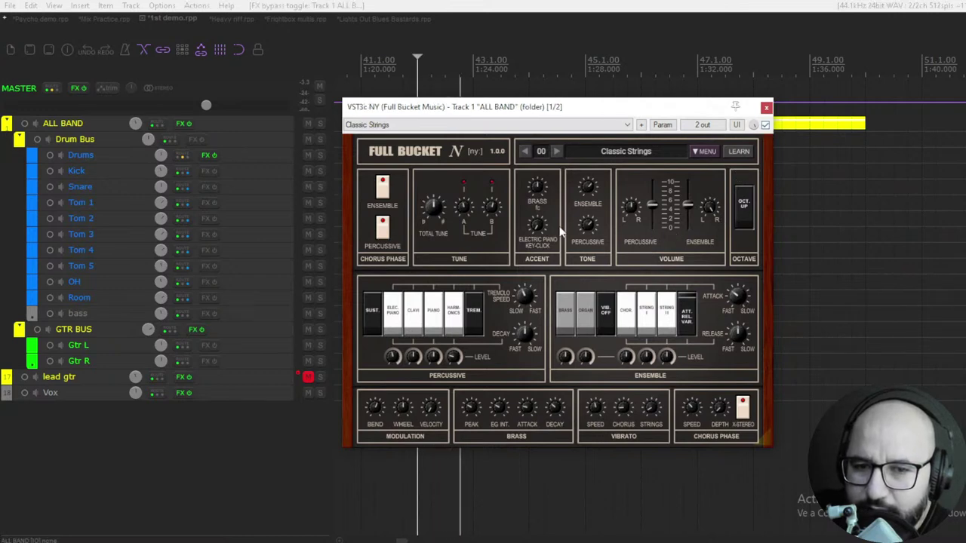
pyautogui.click(744, 409)
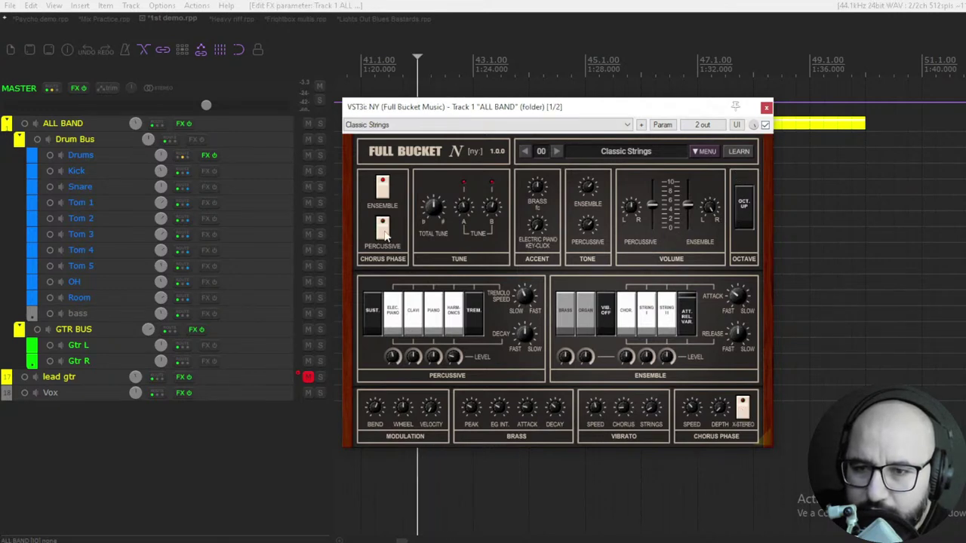
pyautogui.moveTo(659, 215)
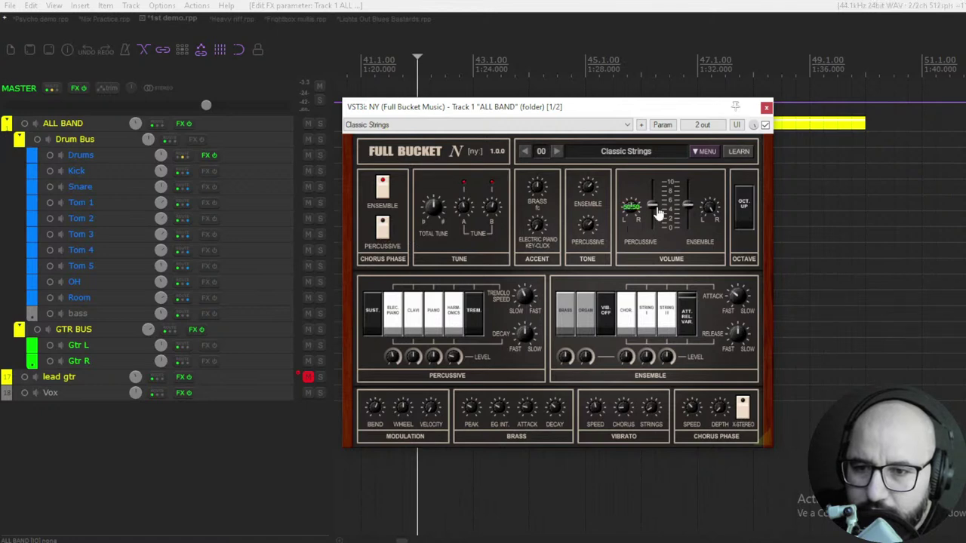
pyautogui.click(742, 211)
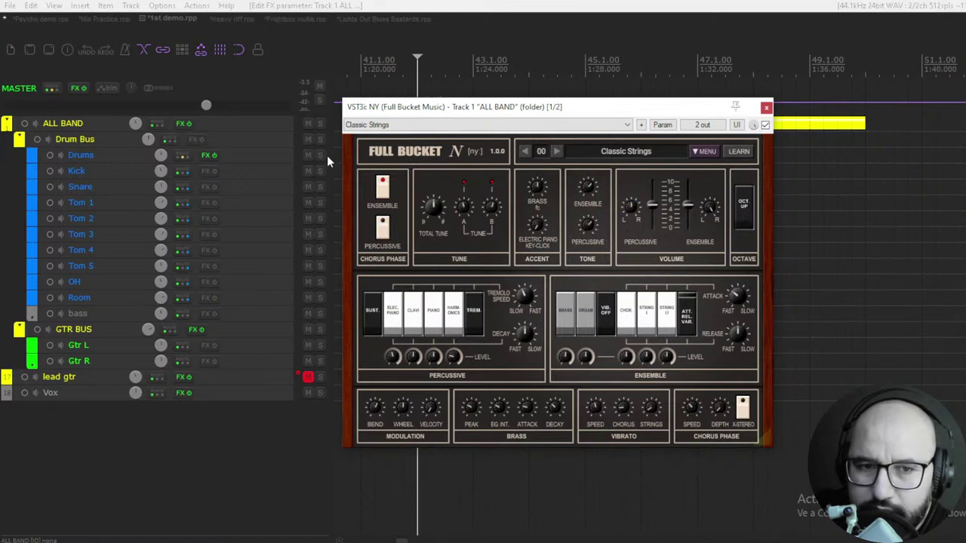
# Add a second Full Bucket NY instance to the ALL BAND FX chain by filtering for 'ny'
pyautogui.click(181, 125)
pyautogui.doubleClick(149, 135)
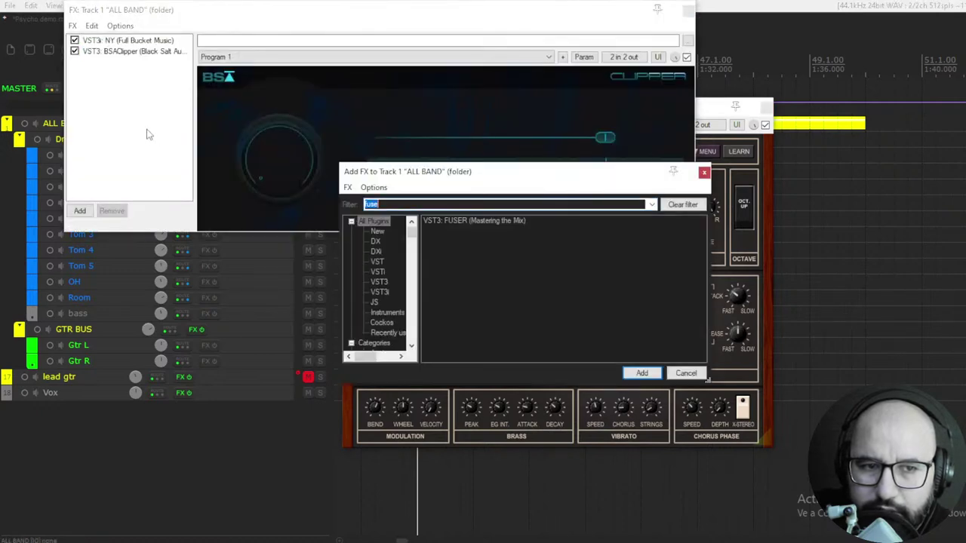
pyautogui.write('ny')
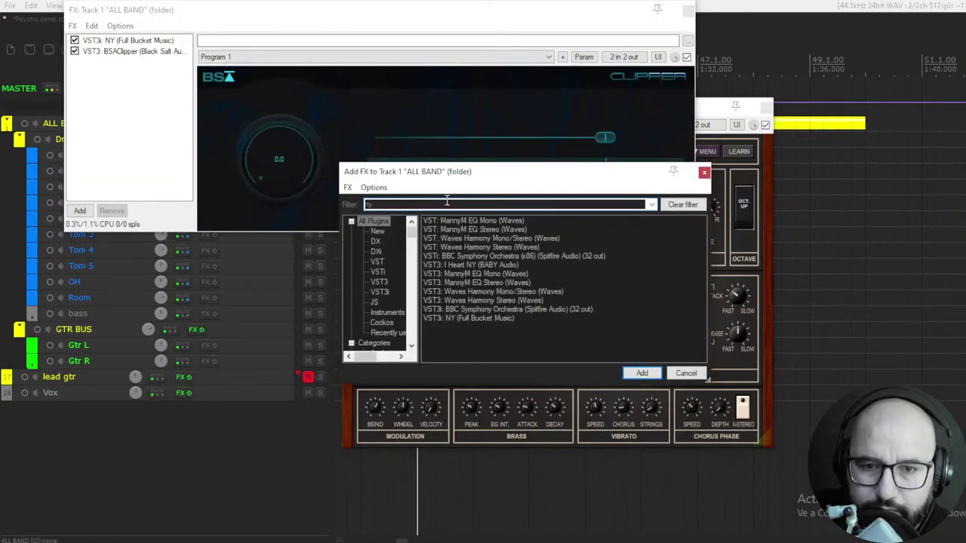
pyautogui.doubleClick(469, 317)
# Move BSAClipper to the end of the chain, leave the first NY bypassed, and close the windows
pyautogui.click(134, 53)
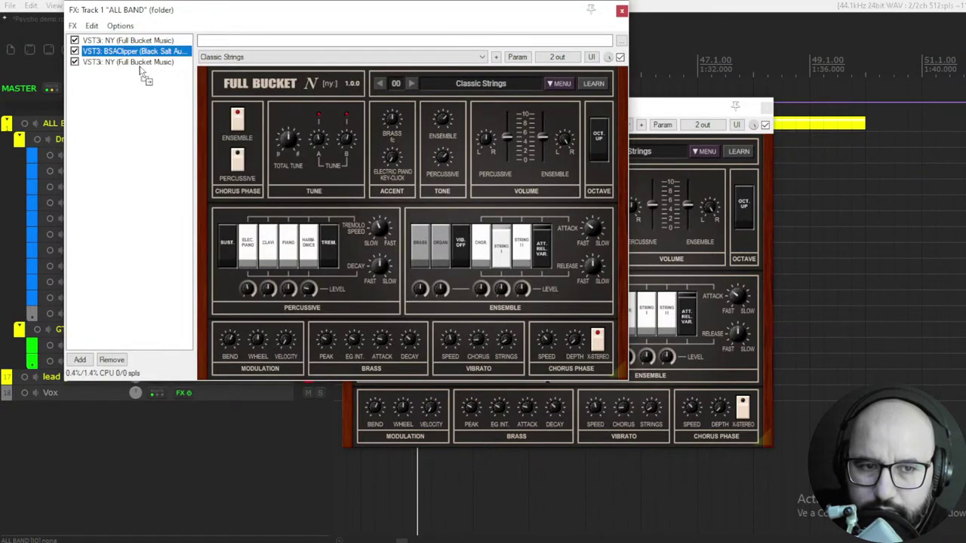
pyautogui.moveTo(140, 70); pyautogui.dragTo(129, 66)
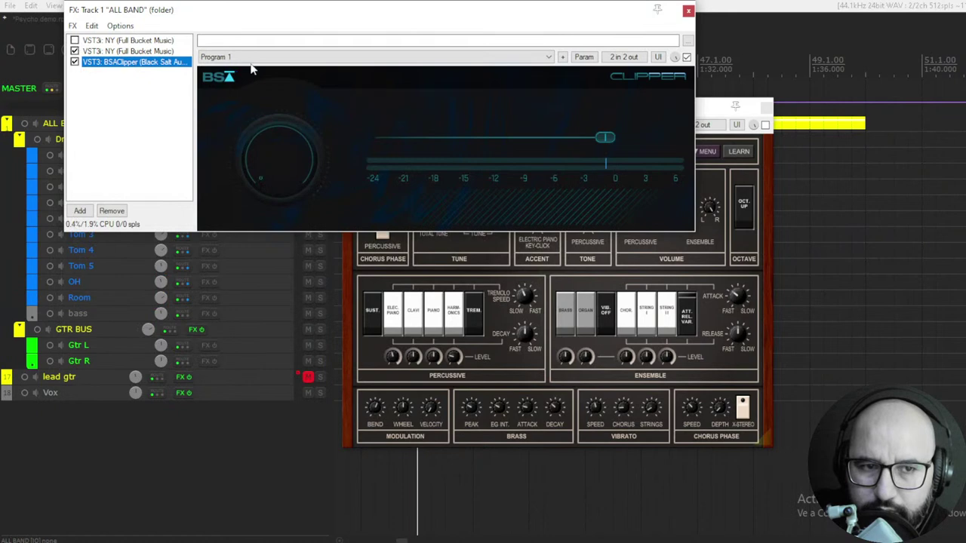
pyautogui.doubleClick(162, 51)
pyautogui.click(760, 115)
pyautogui.click(765, 110)
pyautogui.click(688, 10)
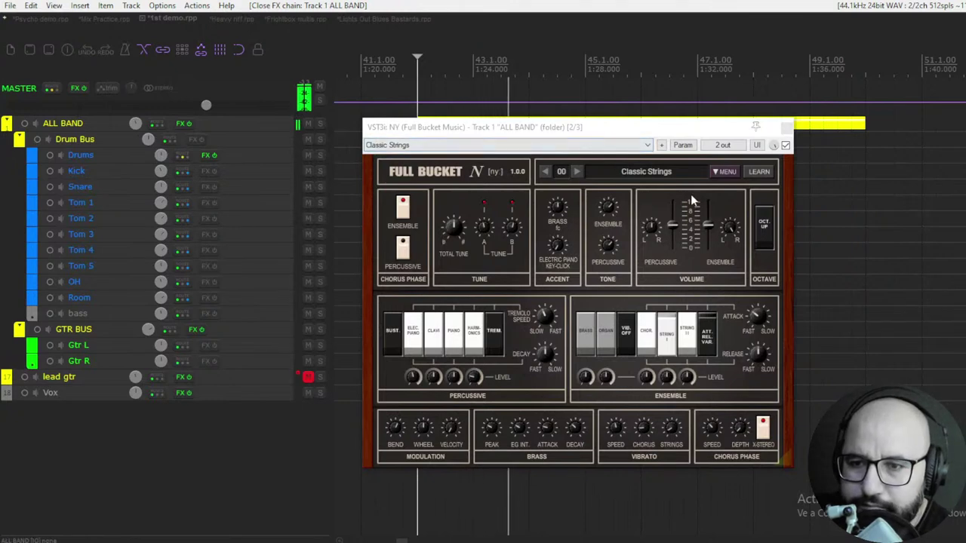
# Reposition the NY window and set its Ensemble volume to about 8
pyautogui.moveTo(655, 135); pyautogui.dragTo(661, 142)
pyautogui.moveTo(715, 231); pyautogui.dragTo(680, 215)
pyautogui.moveTo(711, 256); pyautogui.dragTo(686, 238)
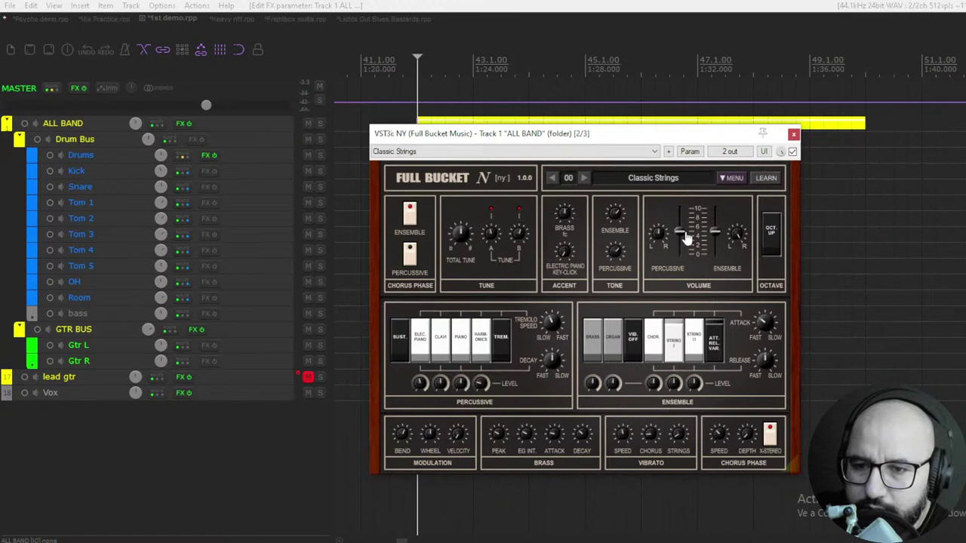
# Audition Classic Choir and Classic Brass while playing, tweaking Percussive and Ensemble, ending on 03 Combi Nation
pyautogui.click(584, 178)
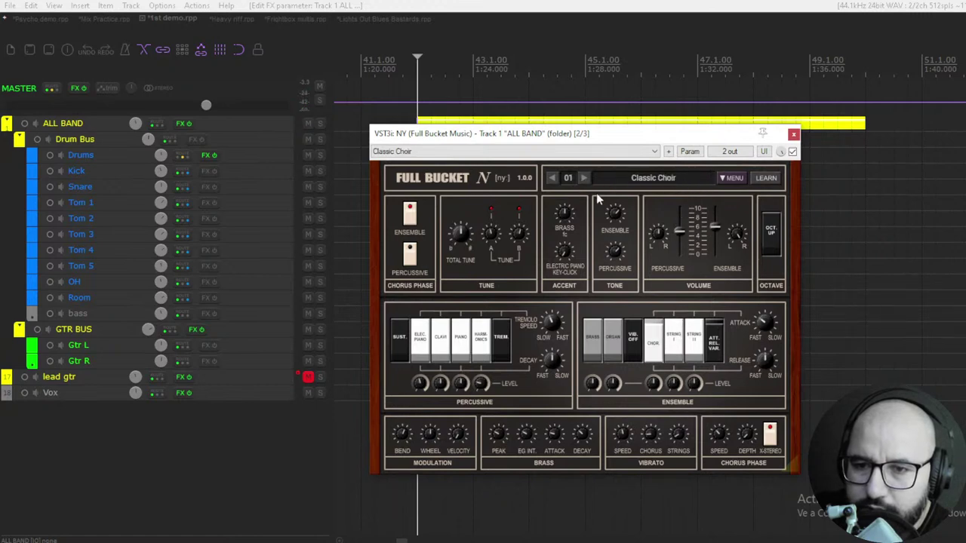
pyautogui.press('space')
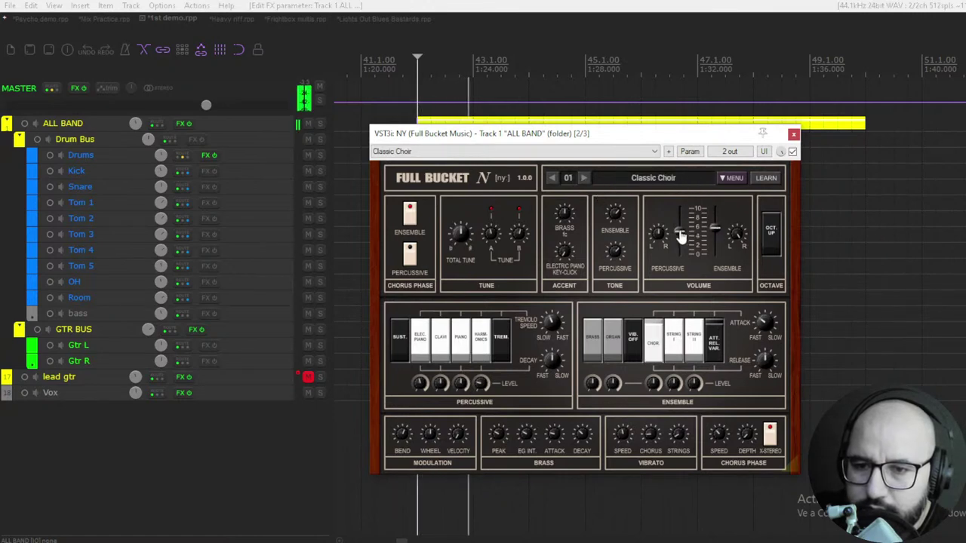
pyautogui.moveTo(682, 231); pyautogui.dragTo(717, 231)
pyautogui.click(584, 178)
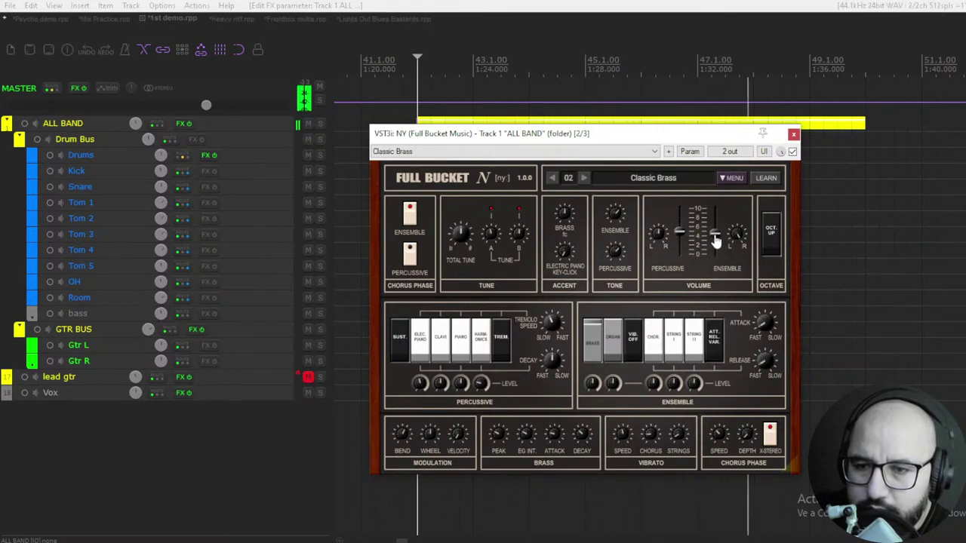
pyautogui.moveTo(717, 239)
pyautogui.mouseDown()
pyautogui.moveTo(717, 251)
pyautogui.moveTo(716, 237)
pyautogui.mouseUp()
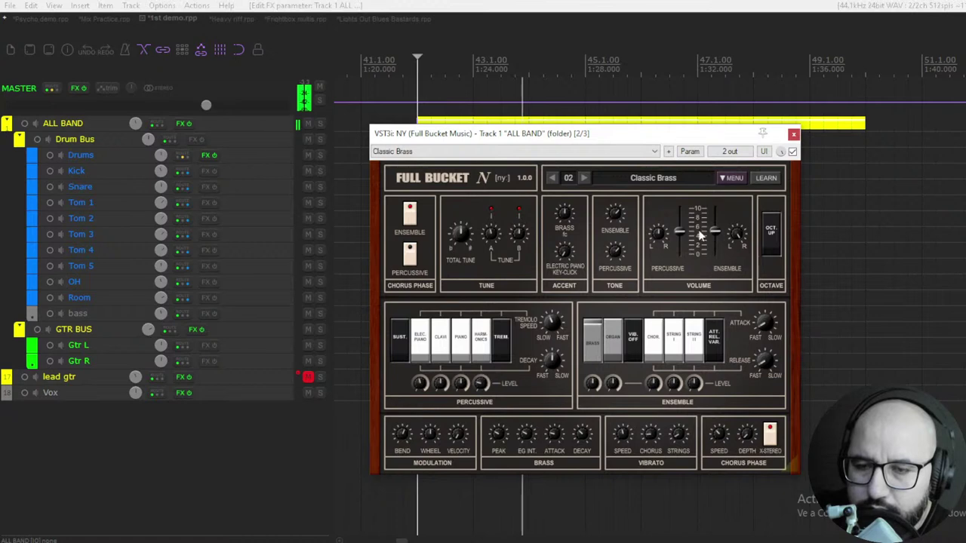
pyautogui.click(584, 178)
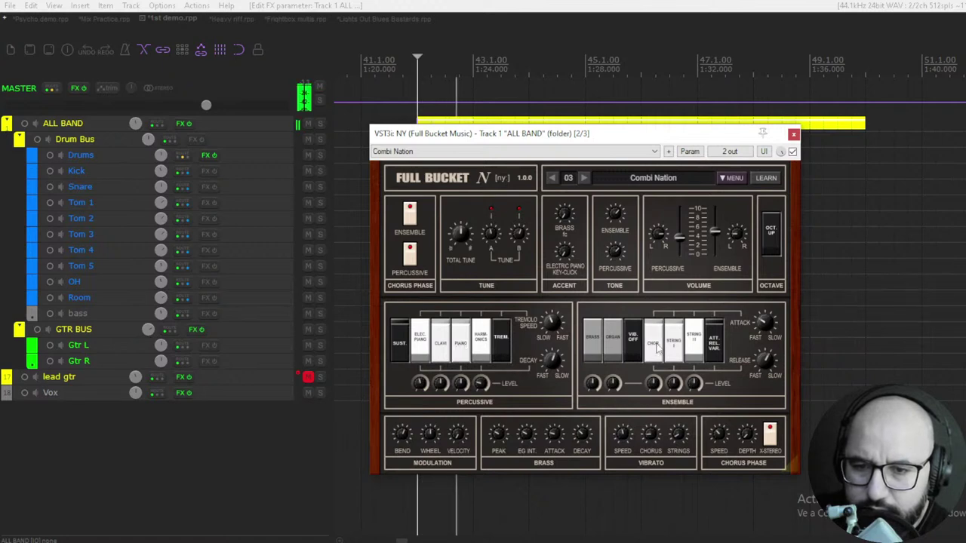
# Toggle the String II and Organ voices and rebalance Ensemble and Percussive volumes, Percussive around 4
pyautogui.click(694, 343)
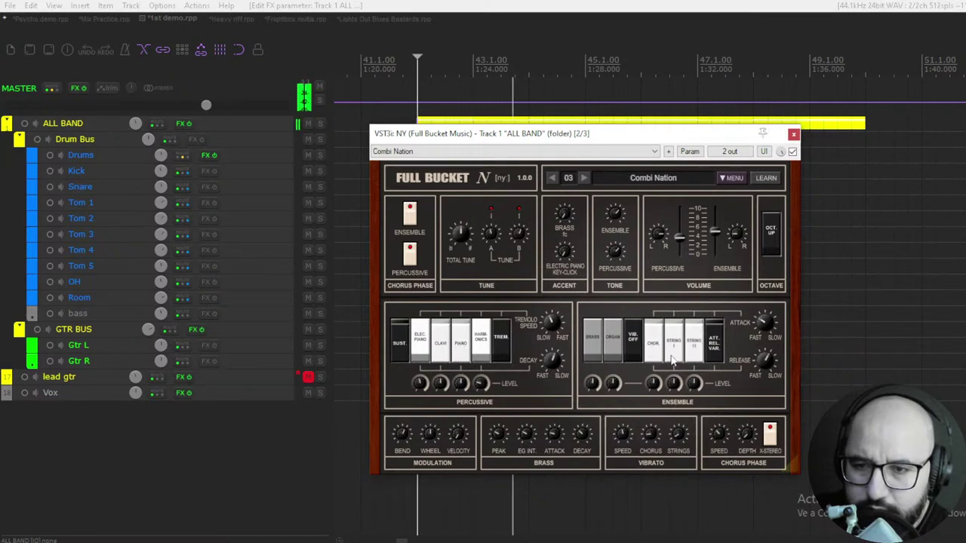
pyautogui.moveTo(711, 233); pyautogui.dragTo(721, 249)
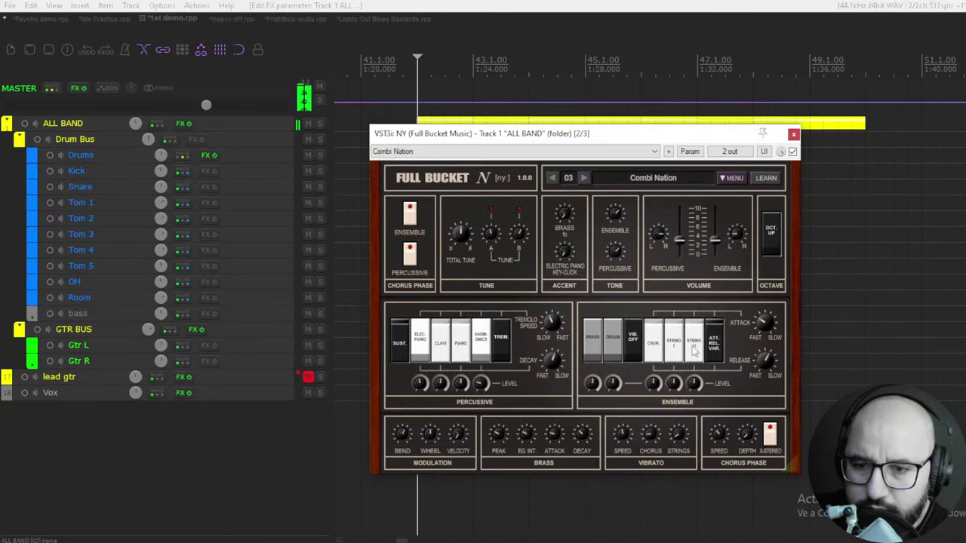
pyautogui.click(612, 351)
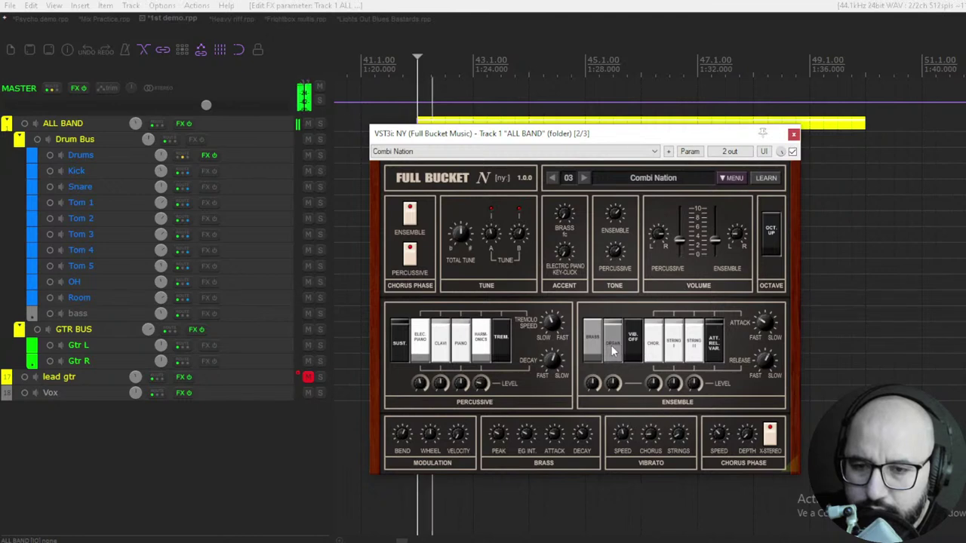
pyautogui.moveTo(679, 239); pyautogui.dragTo(680, 255)
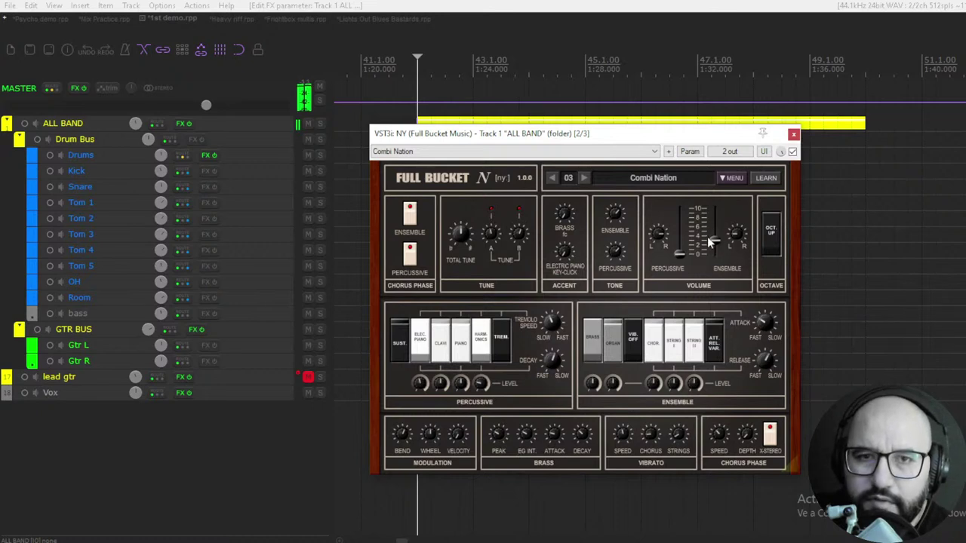
pyautogui.moveTo(680, 254); pyautogui.dragTo(713, 283)
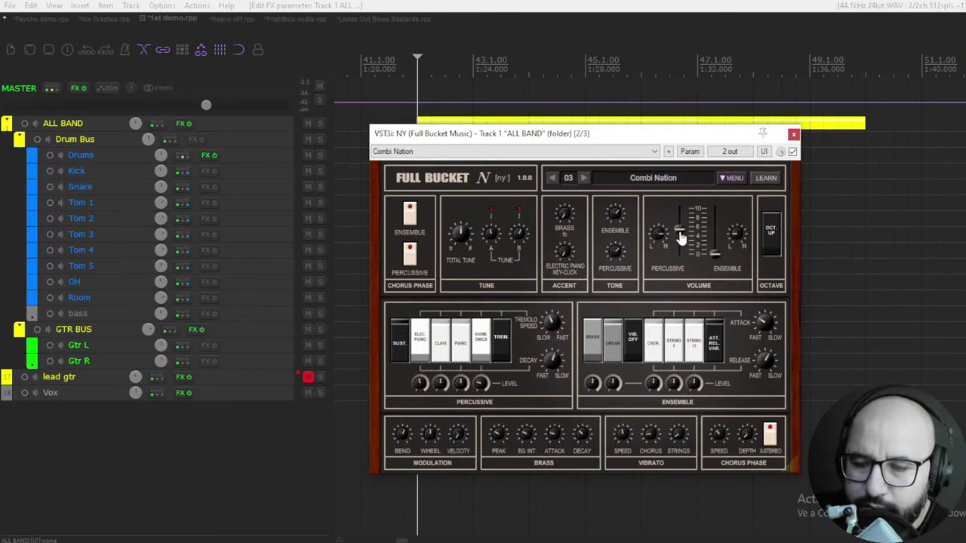
pyautogui.moveTo(680, 239); pyautogui.dragTo(716, 252)
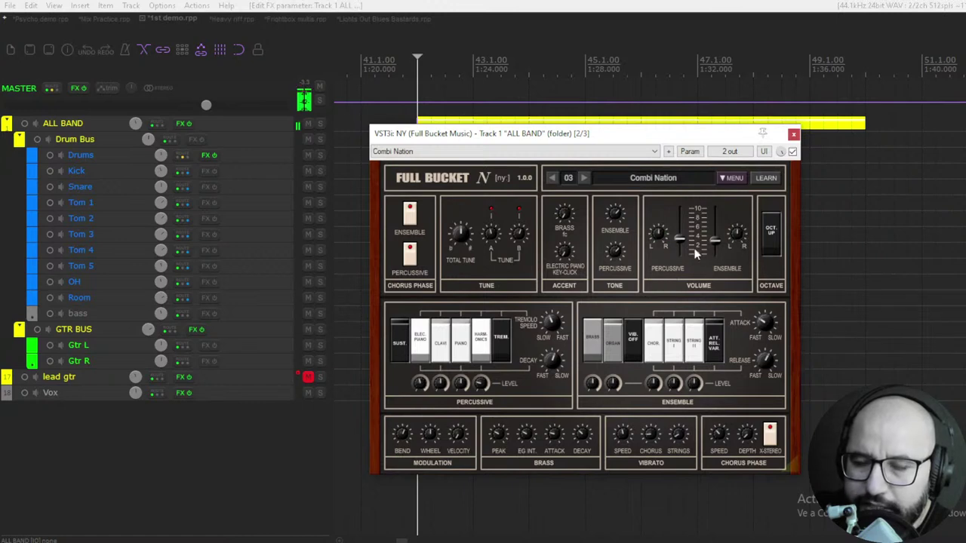
# Play briefly, step to the 04 Bass Combi preset, and raise its Percussive volume
pyautogui.press('space')
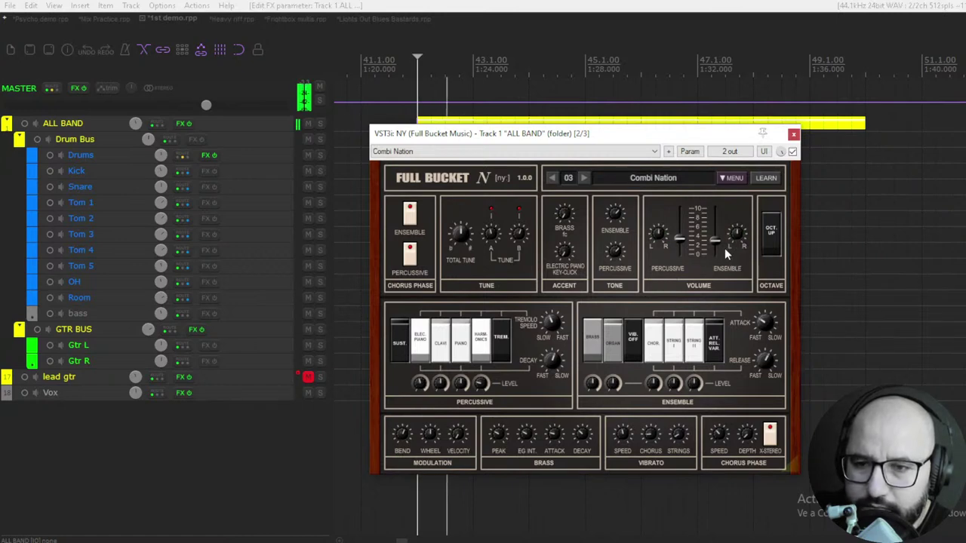
pyautogui.press('space')
pyautogui.click(736, 234)
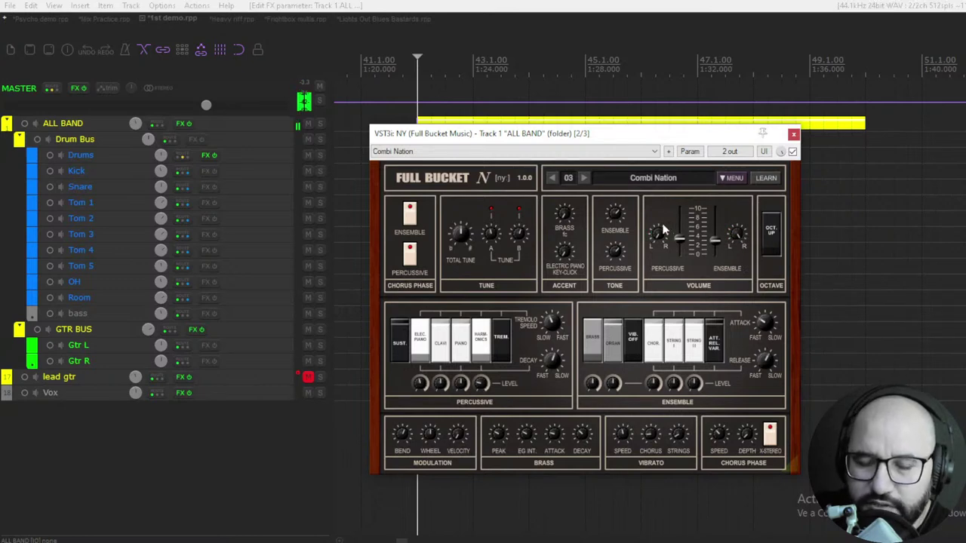
pyautogui.press('space')
pyautogui.press('space')
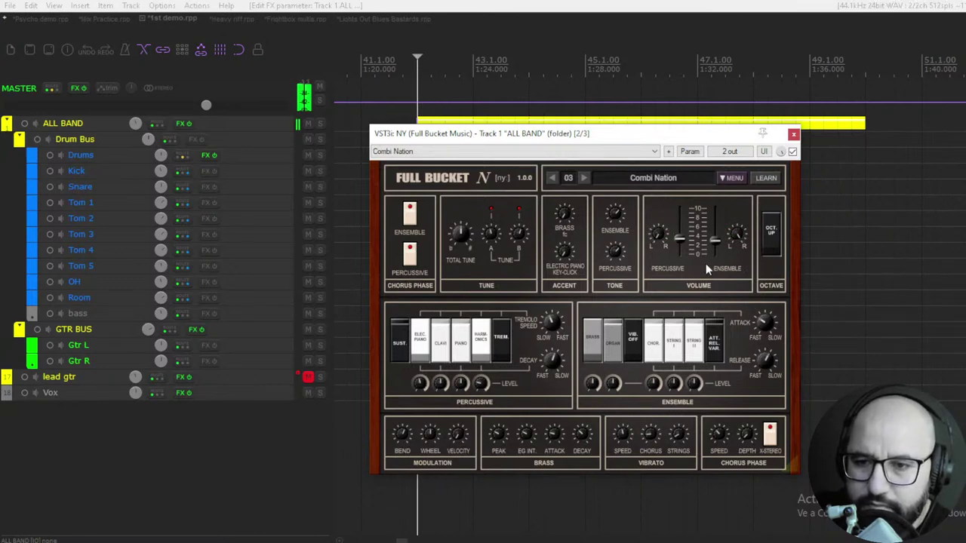
pyautogui.click(584, 177)
pyautogui.press('space')
pyautogui.moveTo(682, 221); pyautogui.dragTo(719, 264)
pyautogui.moveTo(682, 236); pyautogui.dragTo(680, 223)
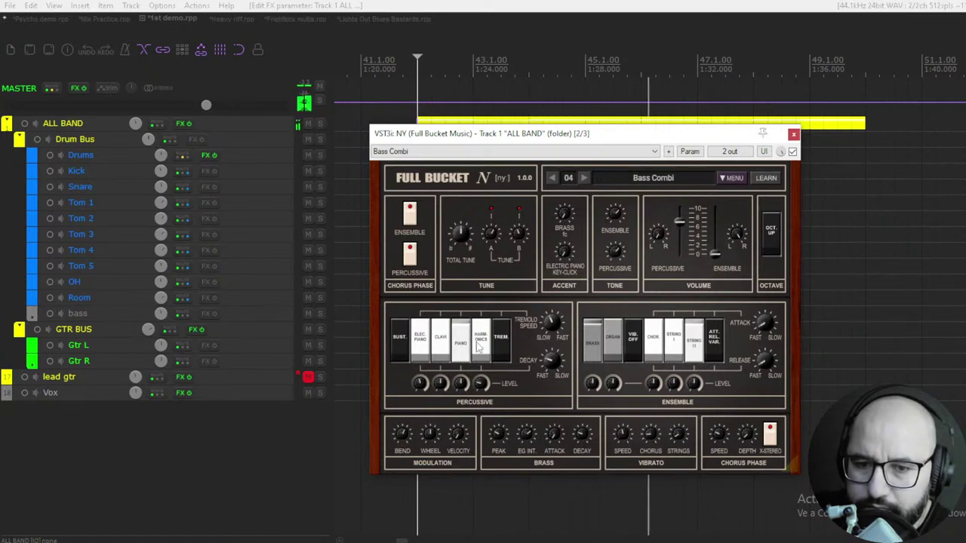
# Toggle the CLAVI and ELEC PIANO voices, drop Percussive volume to zero, and stop playback
pyautogui.click(440, 343)
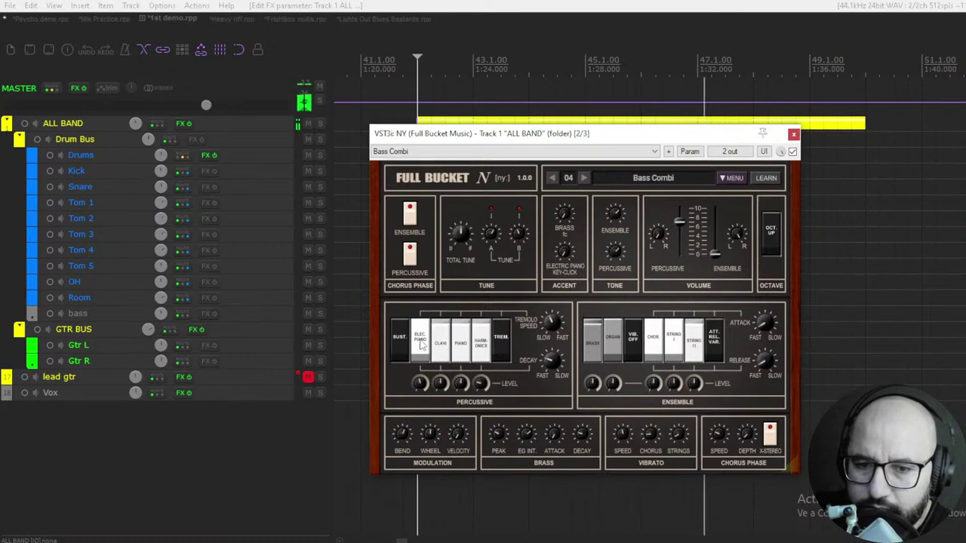
pyautogui.click(420, 343)
pyautogui.moveTo(680, 224); pyautogui.dragTo(682, 236)
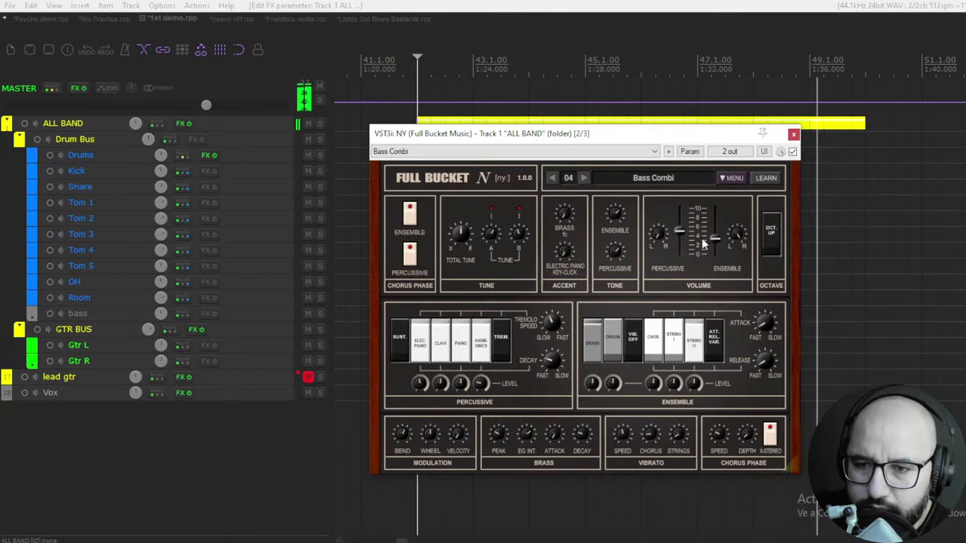
pyautogui.moveTo(684, 252)
pyautogui.mouseDown()
pyautogui.moveTo(714, 237)
pyautogui.moveTo(683, 243)
pyautogui.mouseUp()
pyautogui.press('space')
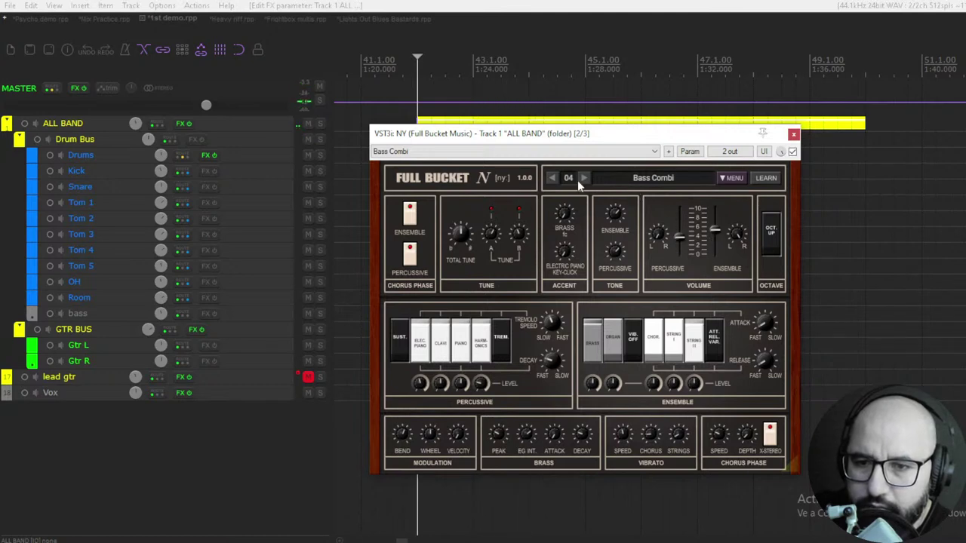
# Load the 33 Chorused Piano preset, fine-tune its percussive volume, and play to hear it
pyautogui.click(568, 179)
pyautogui.moveTo(600, 221)
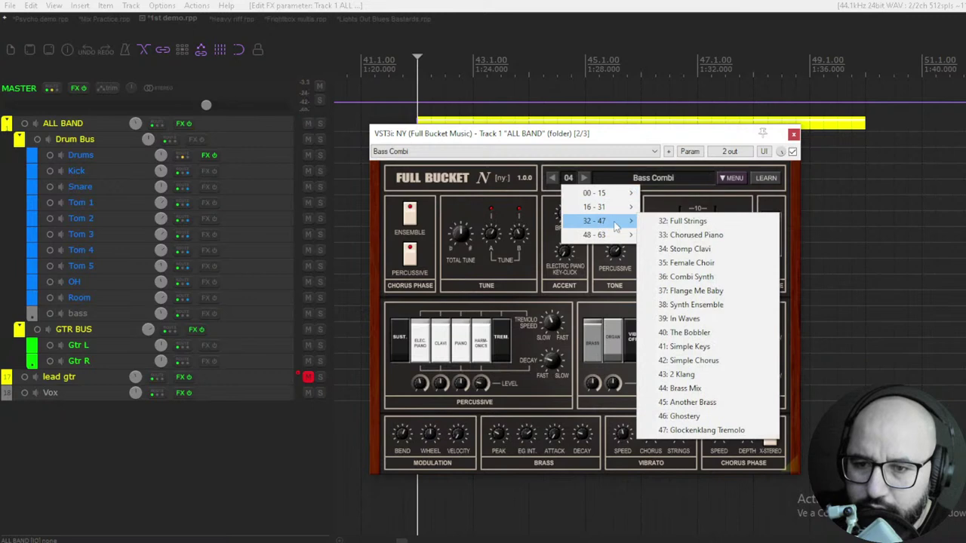
pyautogui.click(682, 236)
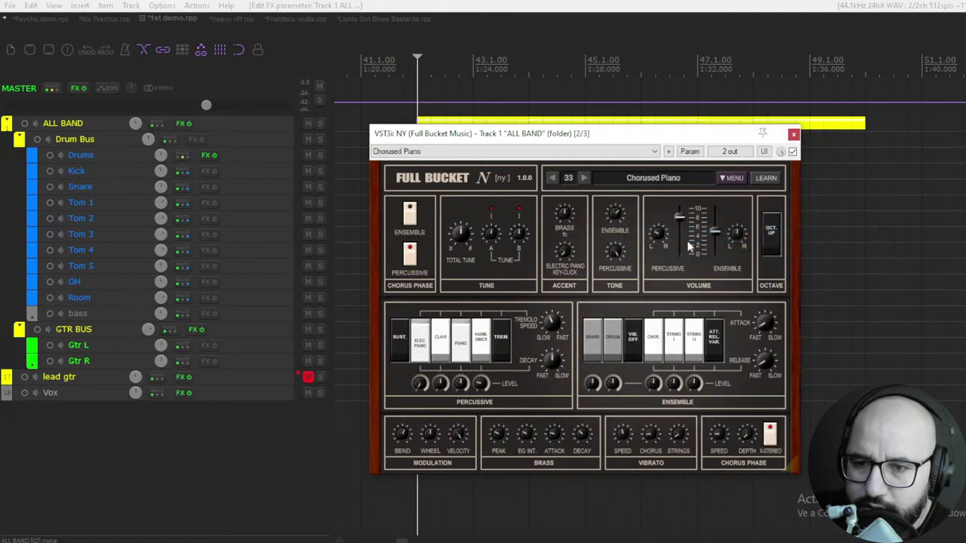
pyautogui.moveTo(681, 221); pyautogui.dragTo(681, 232)
pyautogui.press('space')
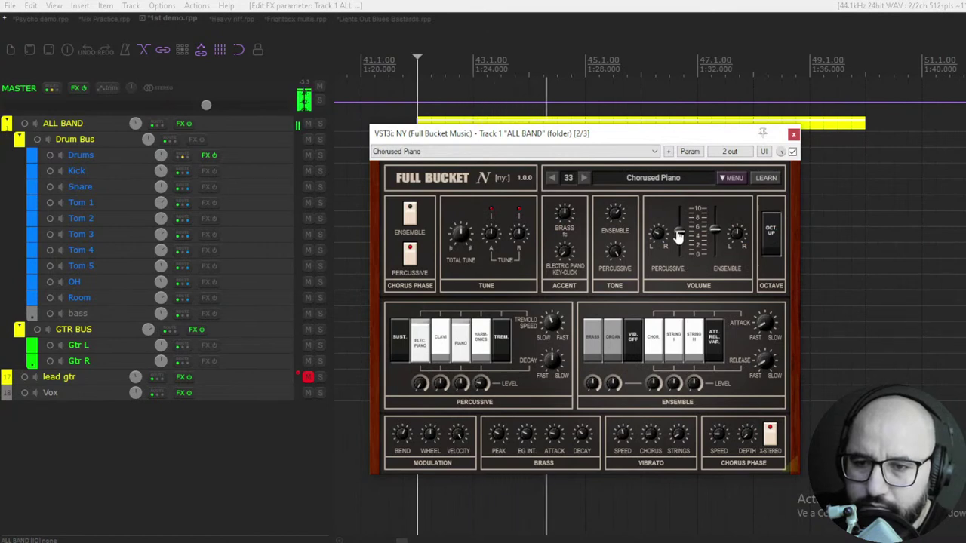
pyautogui.moveTo(678, 236); pyautogui.dragTo(678, 233)
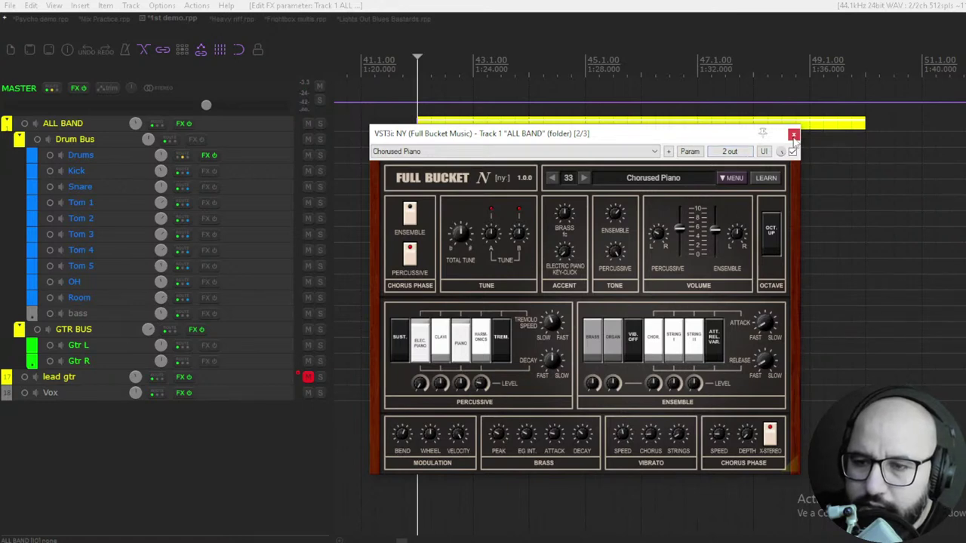
# Switch to the Heavy riff.rpp project and reposition the Faux-Tin 808 window on Rhythm Gtr us
pyautogui.click(235, 18)
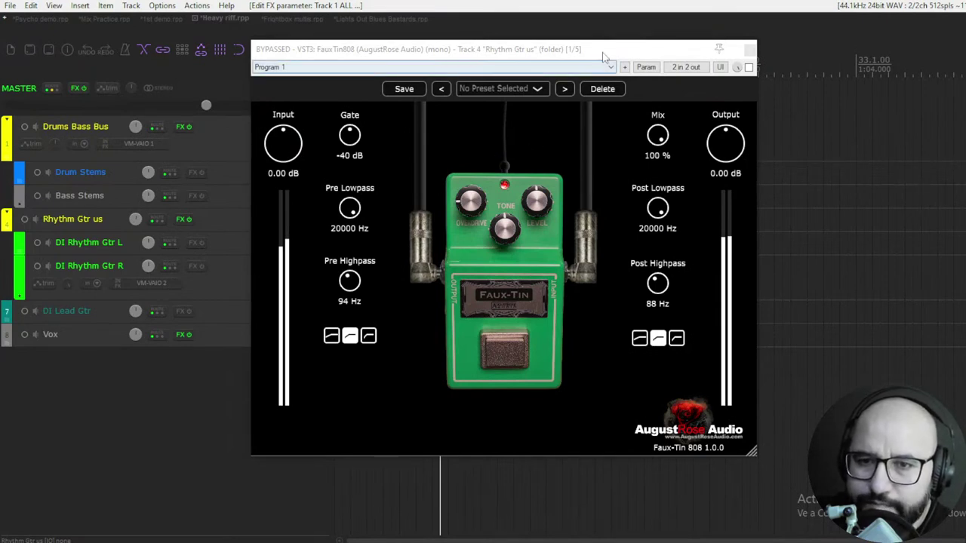
pyautogui.moveTo(599, 50); pyautogui.dragTo(621, 57)
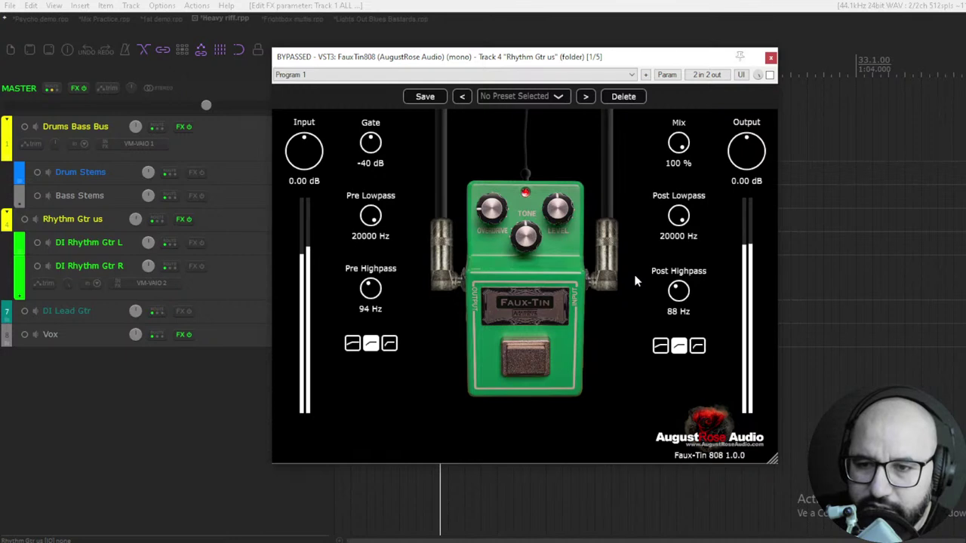
# Toggle the Faux-Tin 808 footswitch, then turn Overdrive and Level down and set Pre Highpass to 94 Hz
pyautogui.click(528, 360)
pyautogui.click(528, 369)
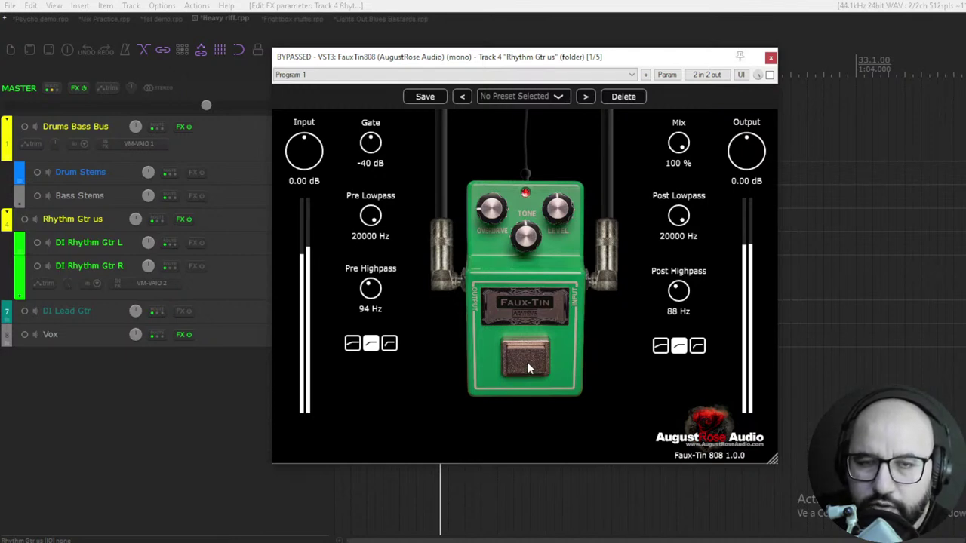
pyautogui.click(528, 367)
pyautogui.click(528, 368)
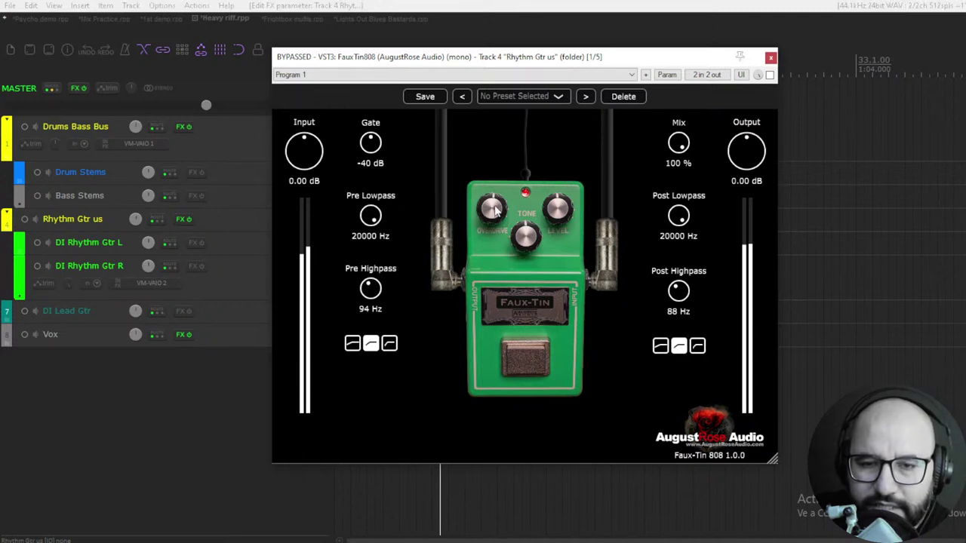
pyautogui.moveTo(496, 210); pyautogui.dragTo(523, 249)
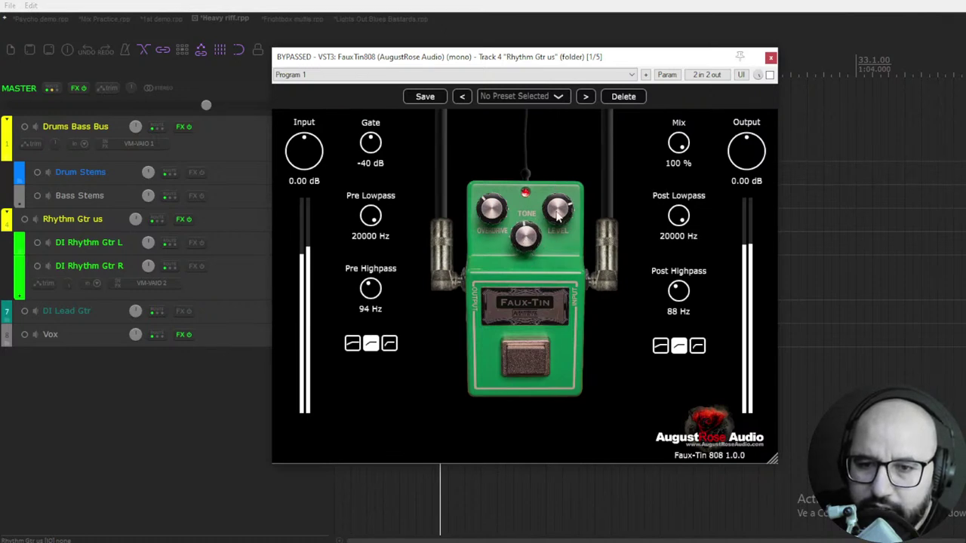
pyautogui.moveTo(558, 215); pyautogui.dragTo(558, 225)
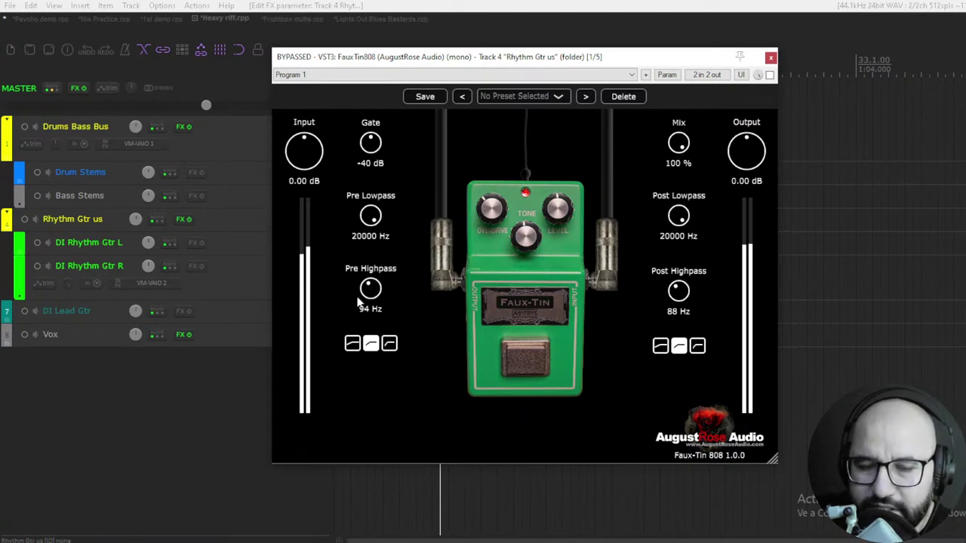
pyautogui.moveTo(368, 296)
pyautogui.mouseDown()
pyautogui.moveTo(362, 345)
pyautogui.moveTo(366, 291)
pyautogui.moveTo(371, 301)
pyautogui.mouseUp()
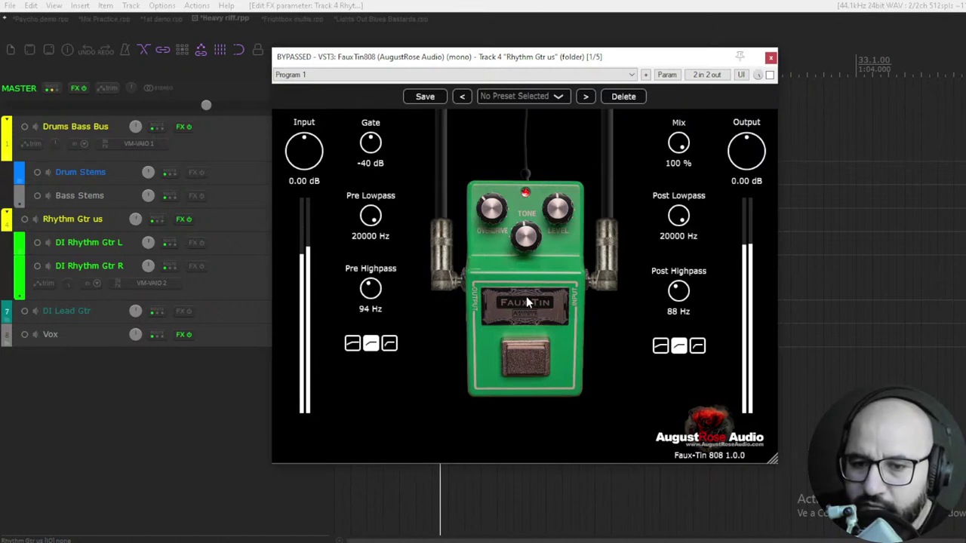
# Cycle the Pre filter shapes back to the original, lower Mix, then reset it to 100 %
pyautogui.click(389, 344)
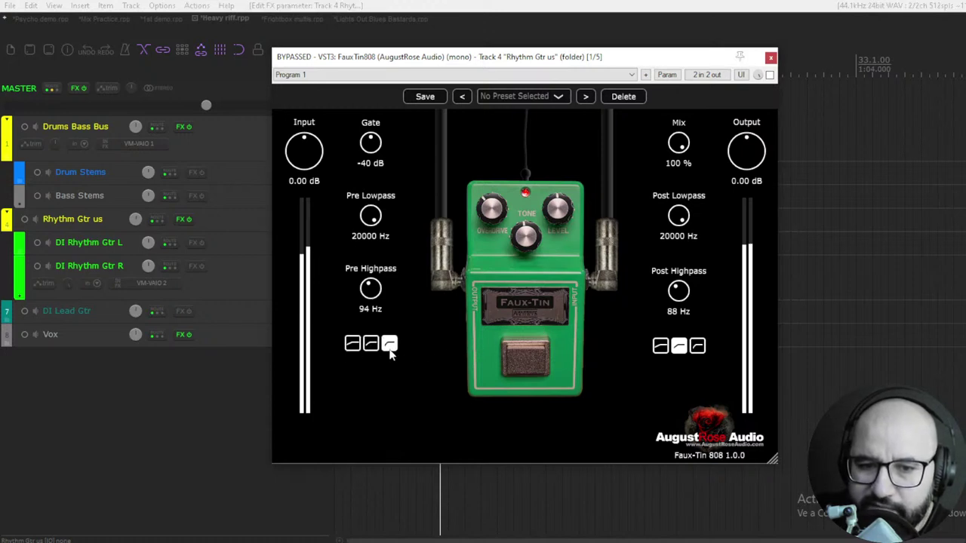
pyautogui.click(371, 345)
pyautogui.click(353, 345)
pyautogui.click(389, 344)
pyautogui.click(372, 345)
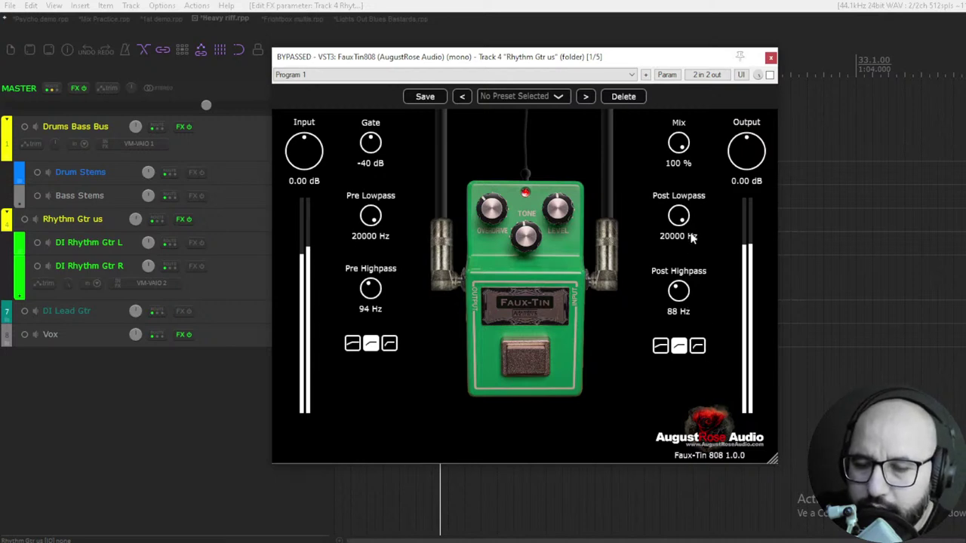
pyautogui.moveTo(681, 146); pyautogui.dragTo(695, 355)
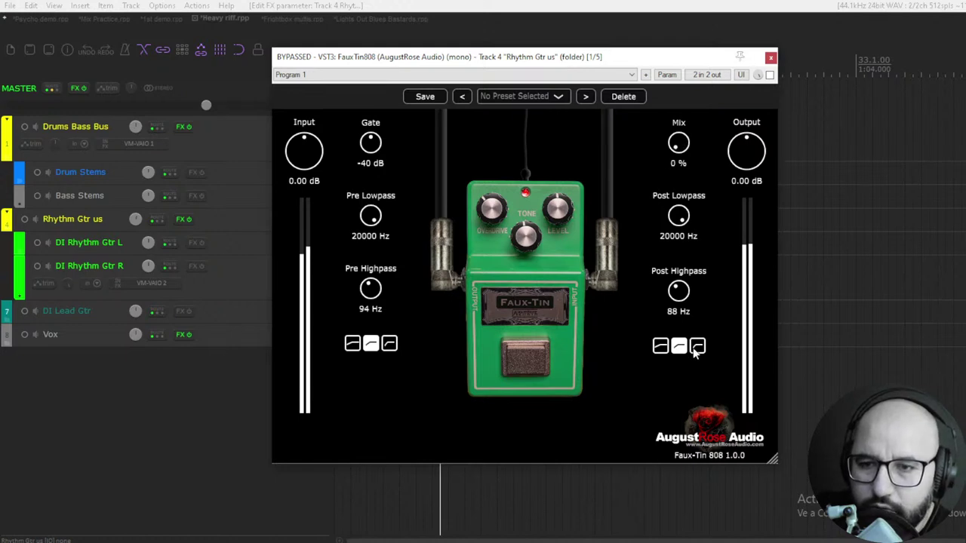
pyautogui.doubleClick(682, 142)
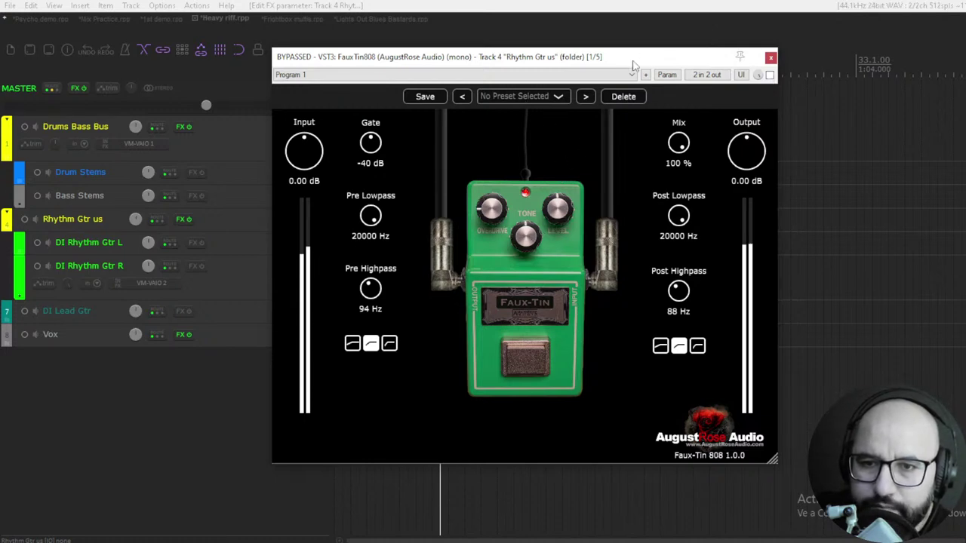
pyautogui.moveTo(633, 60); pyautogui.dragTo(617, 79)
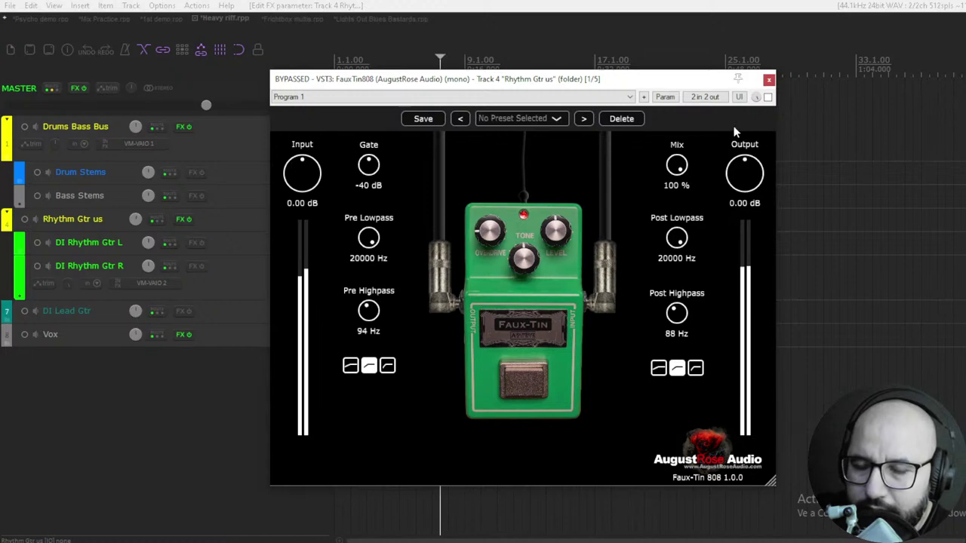
# Enable the pedal during playback, adjust Overdrive, A/B it, and leave it bypassed
pyautogui.click(767, 98)
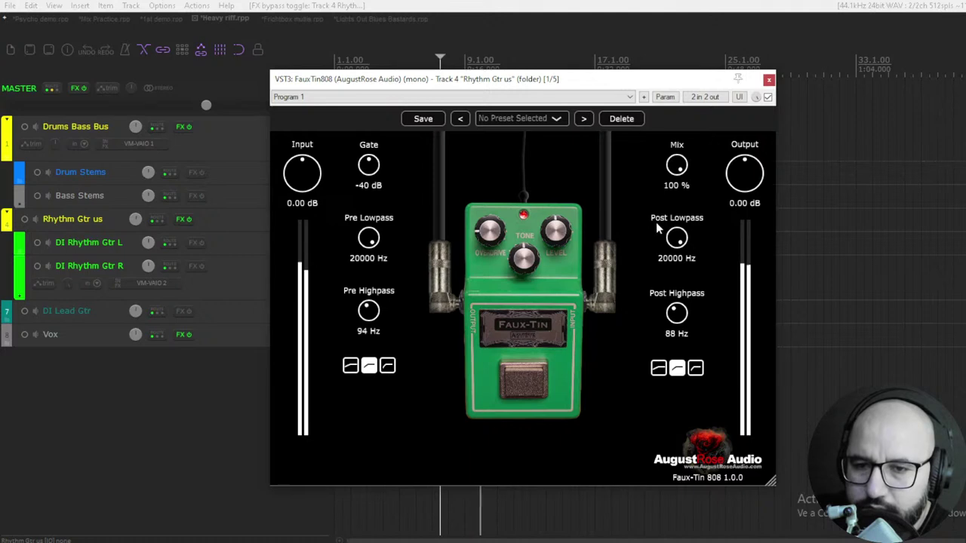
pyautogui.press('space')
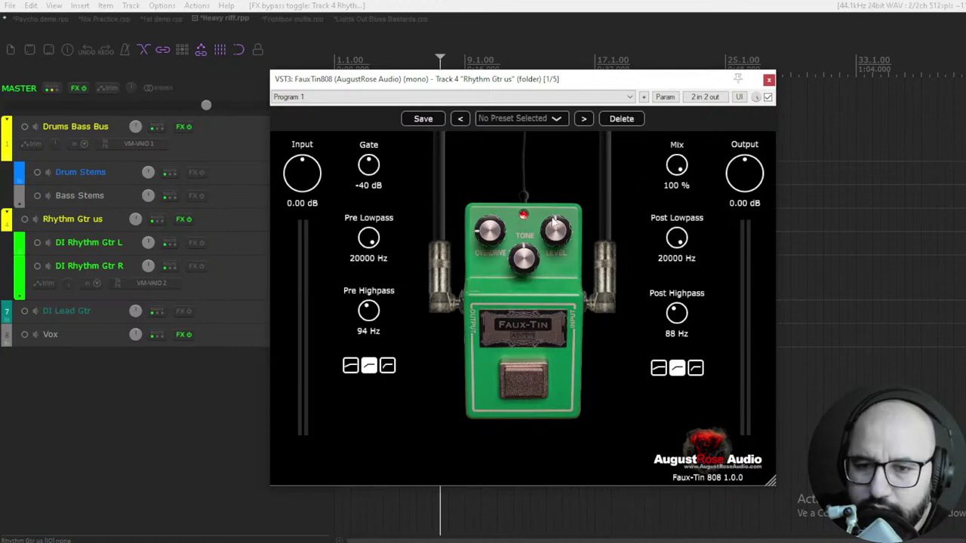
pyautogui.press('space')
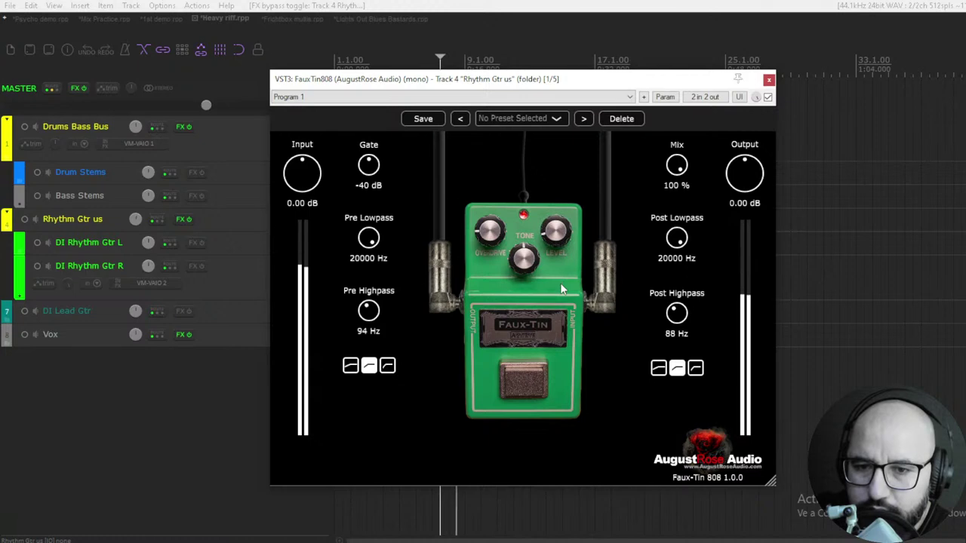
pyautogui.moveTo(490, 234); pyautogui.dragTo(494, 249)
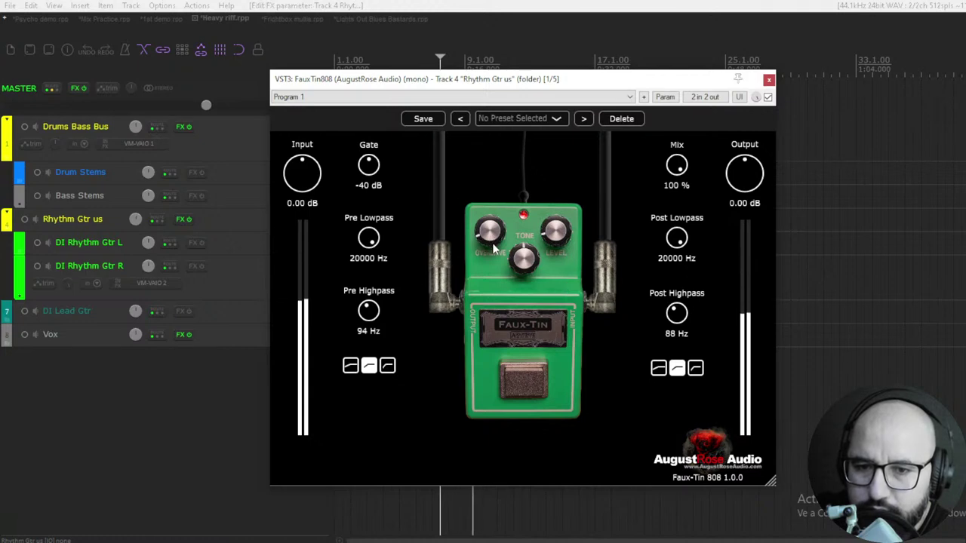
pyautogui.click(767, 97)
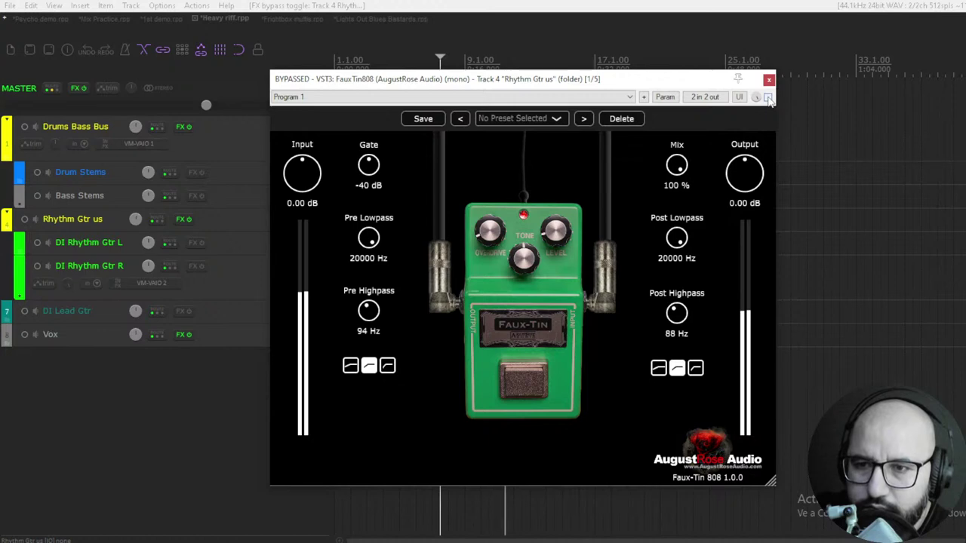
pyautogui.click(767, 97)
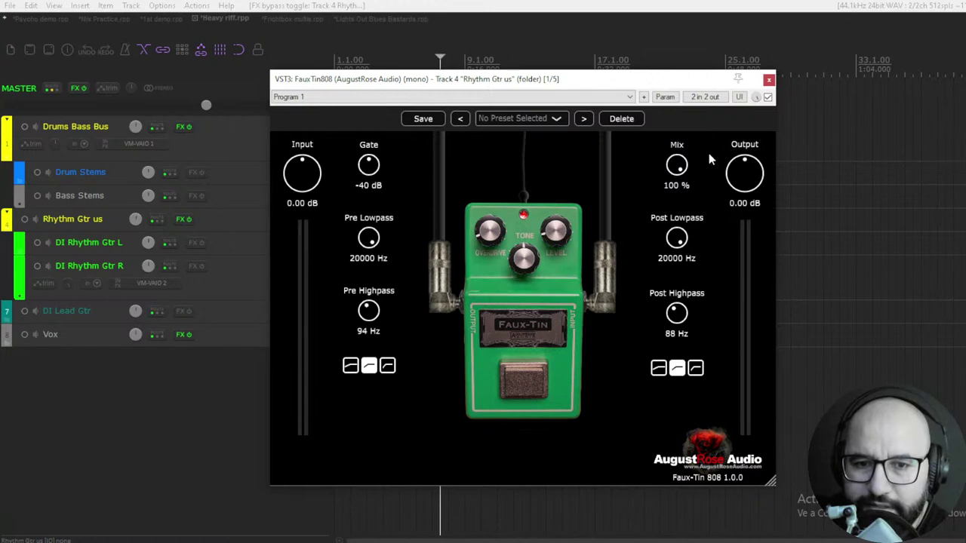
pyautogui.click(768, 97)
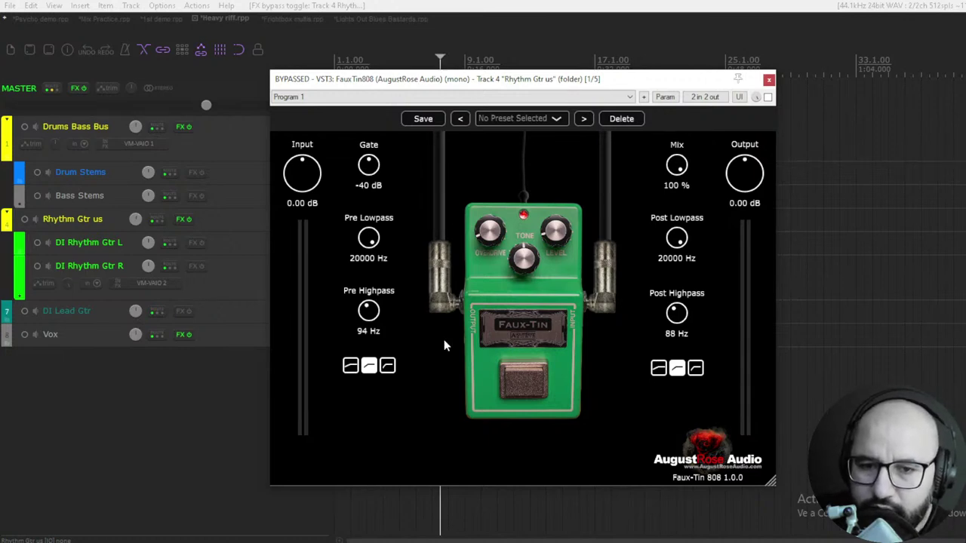
# Set Pre Highpass to 84 Hz and Post Highpass to 87 Hz
pyautogui.scroll(-2, 375, 318)
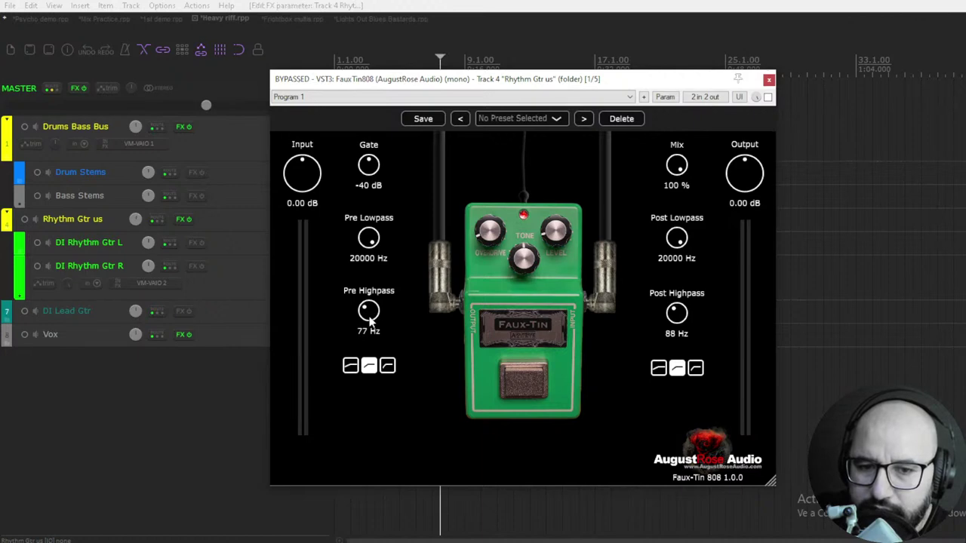
pyautogui.scroll(2, 368, 317)
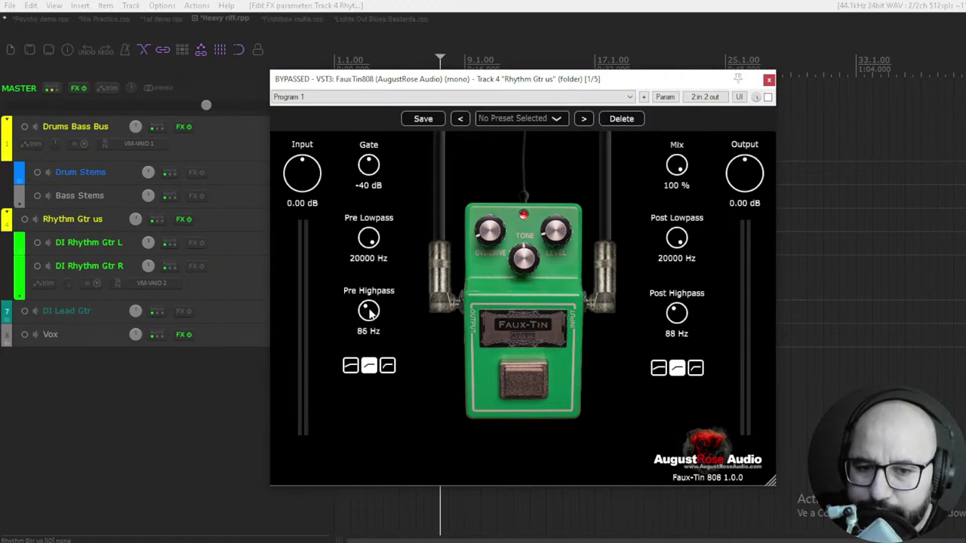
pyautogui.scroll(-1, 370, 317)
pyautogui.scroll(-1, 371, 318)
pyautogui.scroll(2, 370, 318)
pyautogui.scroll(-1, 668, 321)
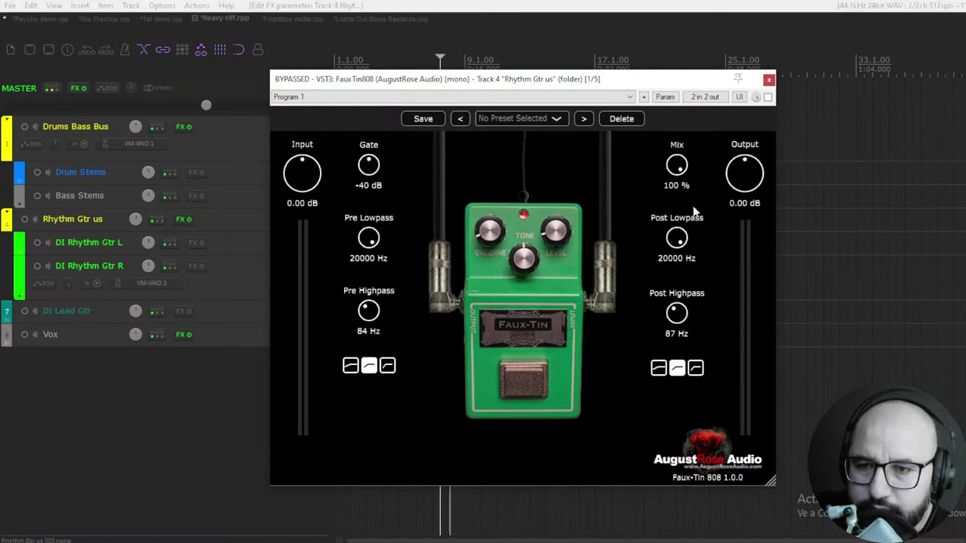
# Enable the Faux-Tin 808 while listening, tweak its tone, and lower the Overdrive
pyautogui.click(768, 97)
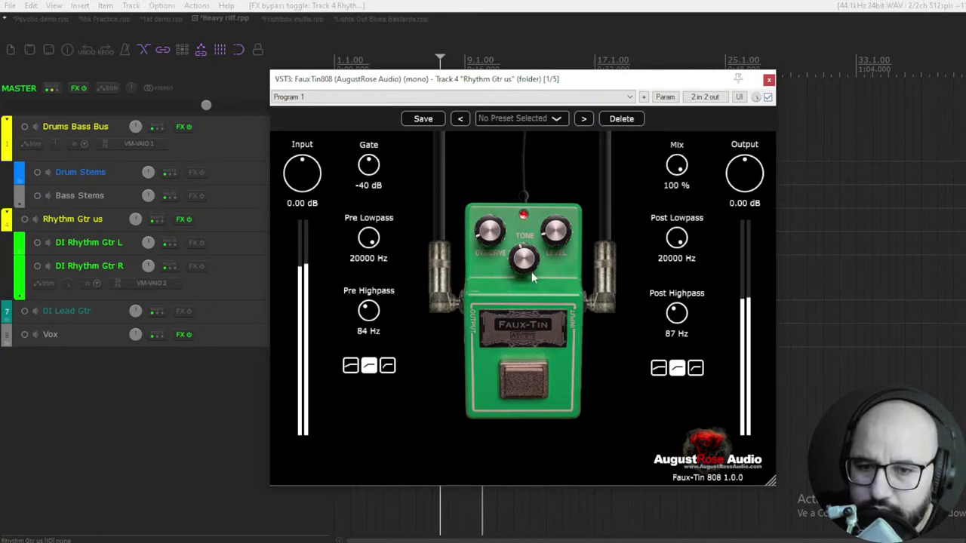
pyautogui.click(524, 339)
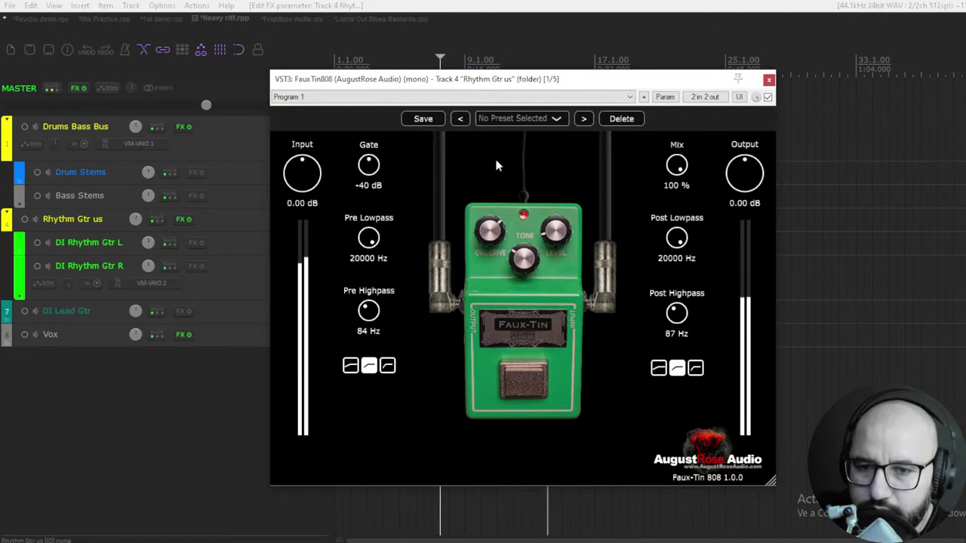
pyautogui.moveTo(496, 218); pyautogui.dragTo(489, 298)
pyautogui.moveTo(487, 240); pyautogui.dragTo(483, 168)
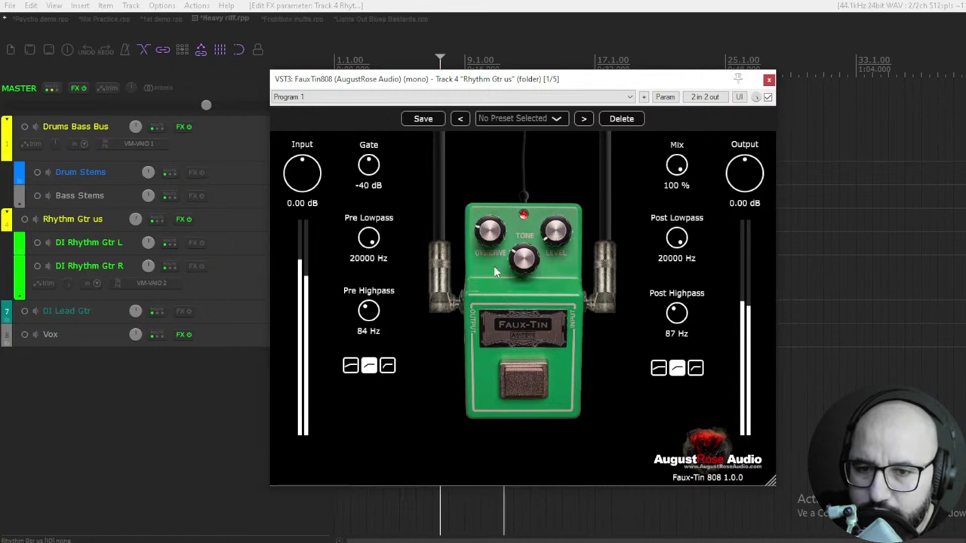
# A/B the Faux-Tin pedal against bypass while adjusting Overdrive and Level
pyautogui.click(767, 97)
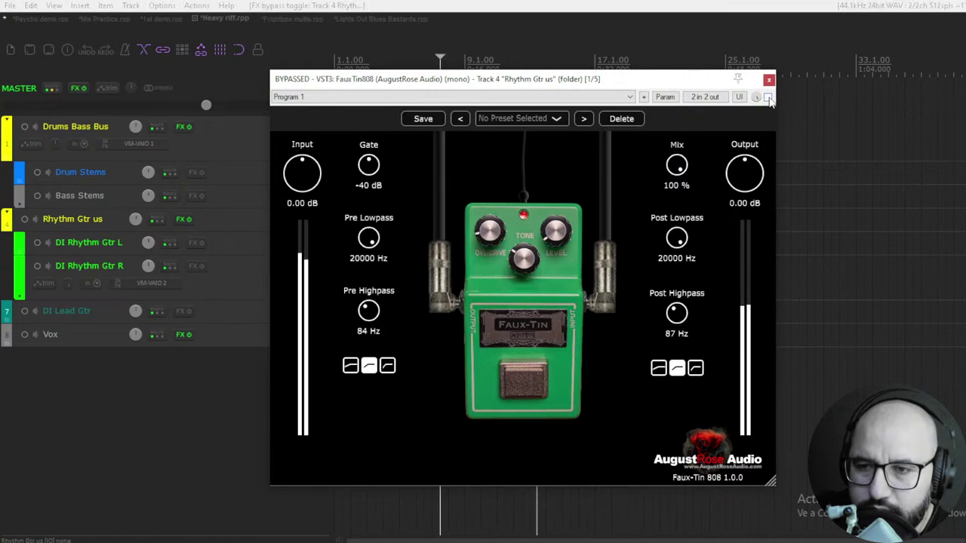
pyautogui.click(768, 97)
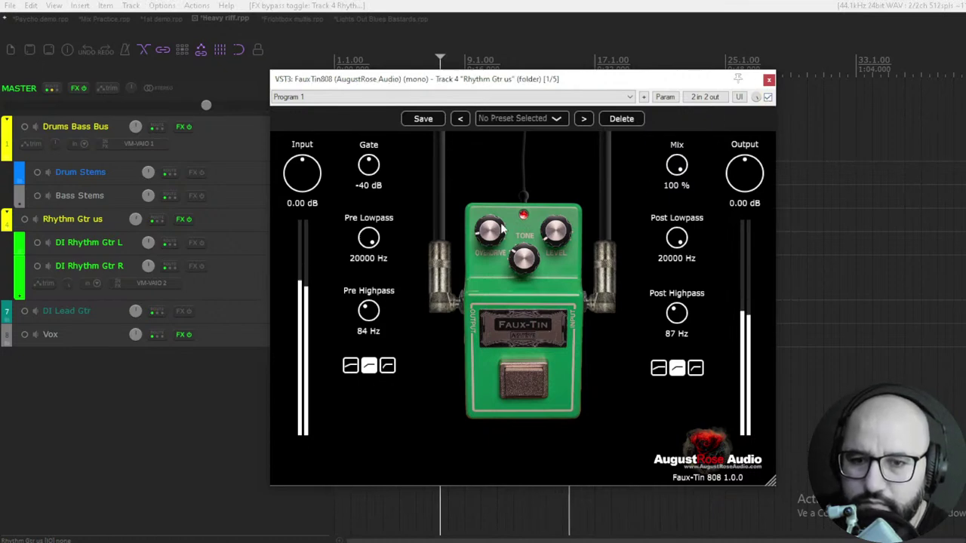
pyautogui.moveTo(488, 231); pyautogui.dragTo(489, 223)
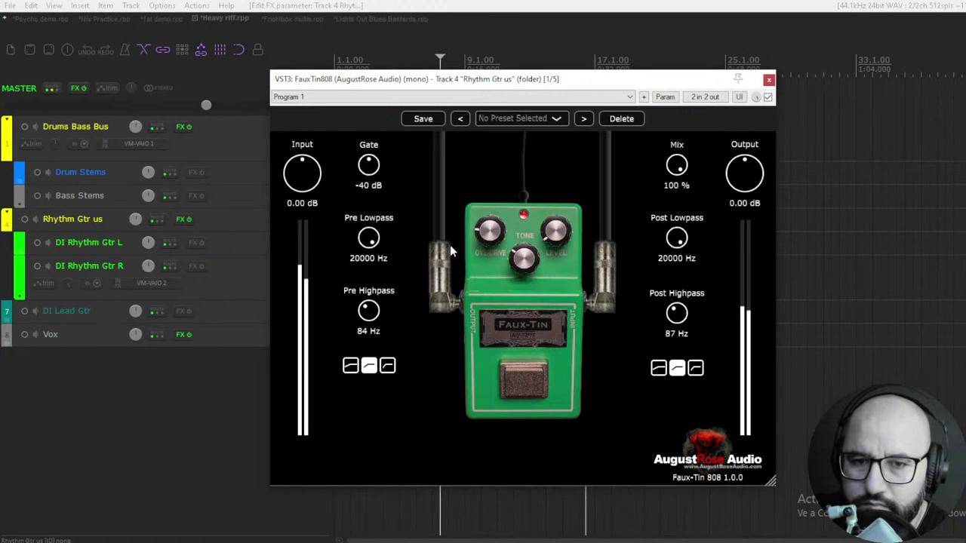
pyautogui.click(767, 97)
pyautogui.click(767, 97)
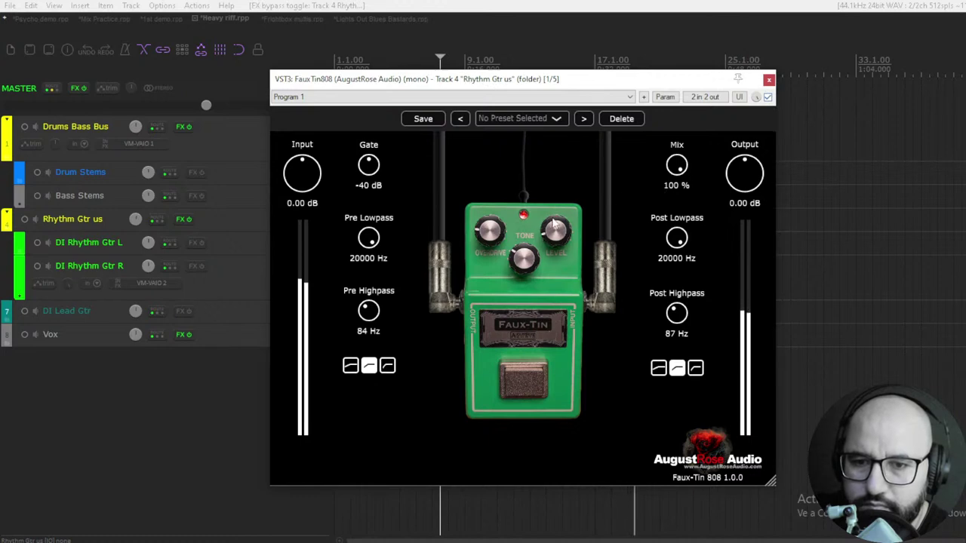
pyautogui.moveTo(554, 227); pyautogui.dragTo(552, 225)
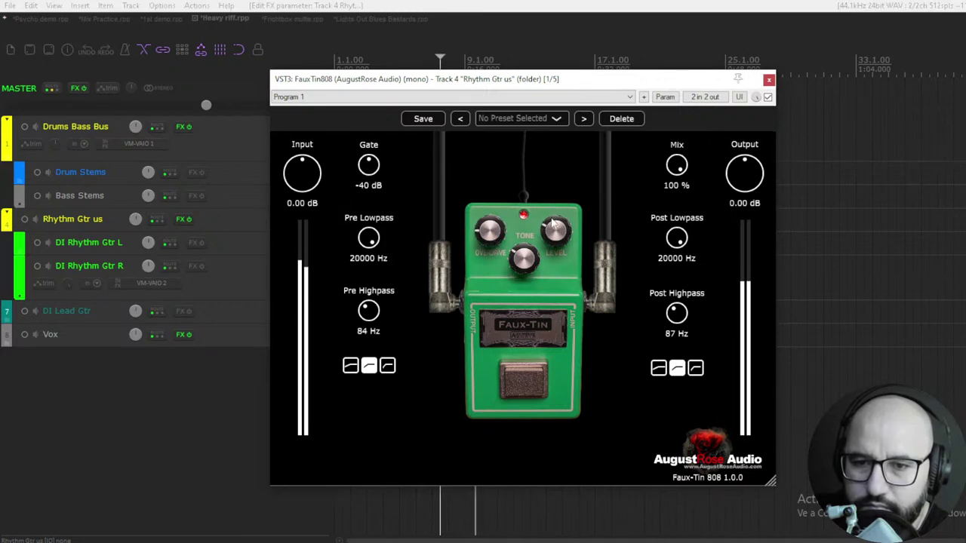
# Compare once more with the dry guitar, stop playback, and close the Faux-Tin window
pyautogui.click(768, 97)
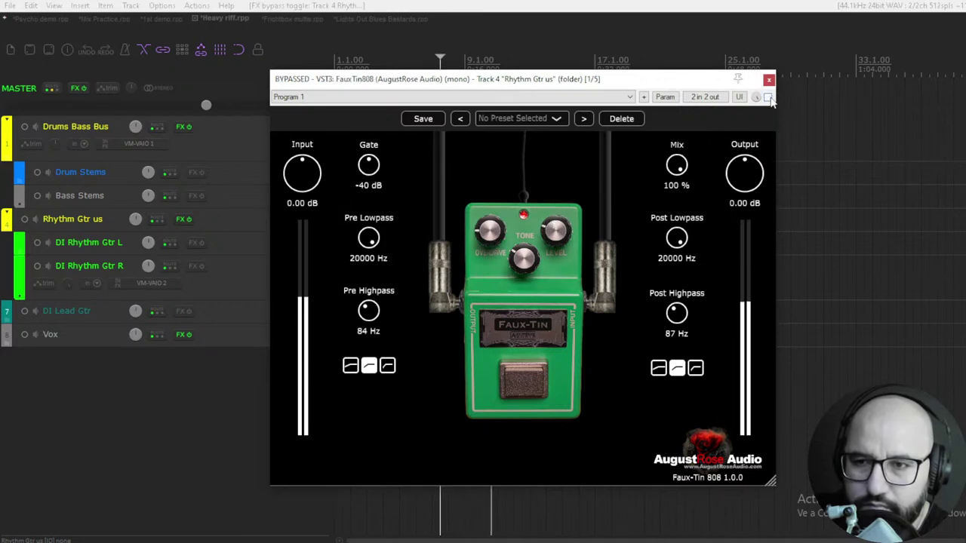
pyautogui.click(767, 98)
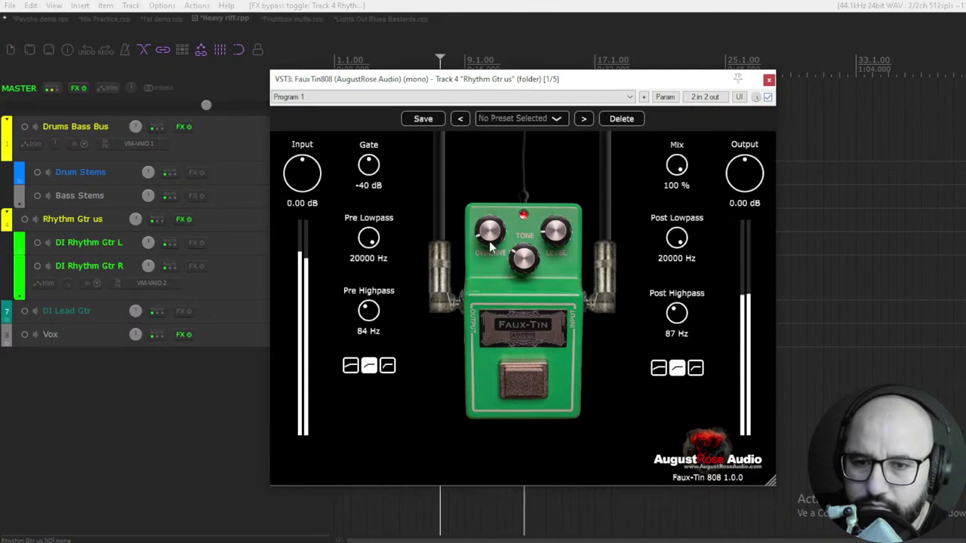
pyautogui.press('space')
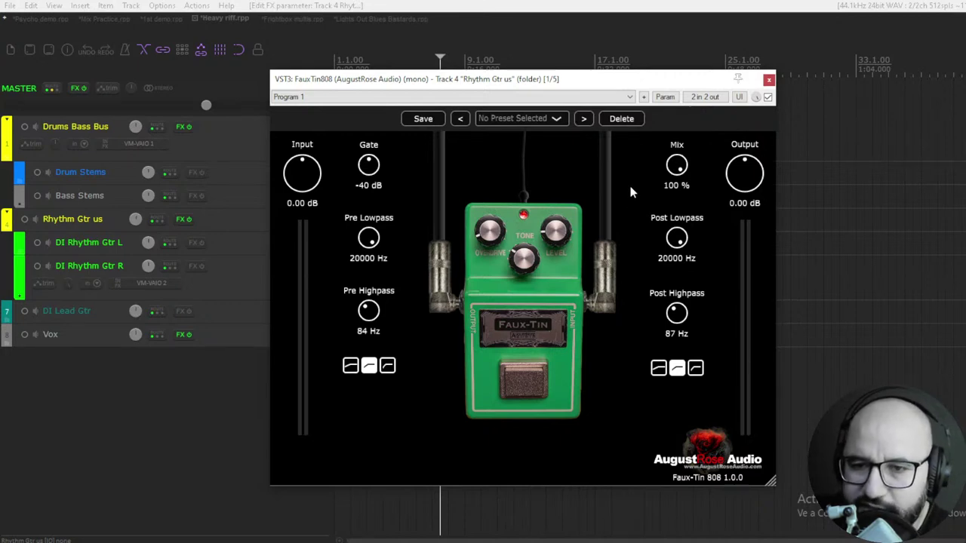
pyautogui.click(768, 79)
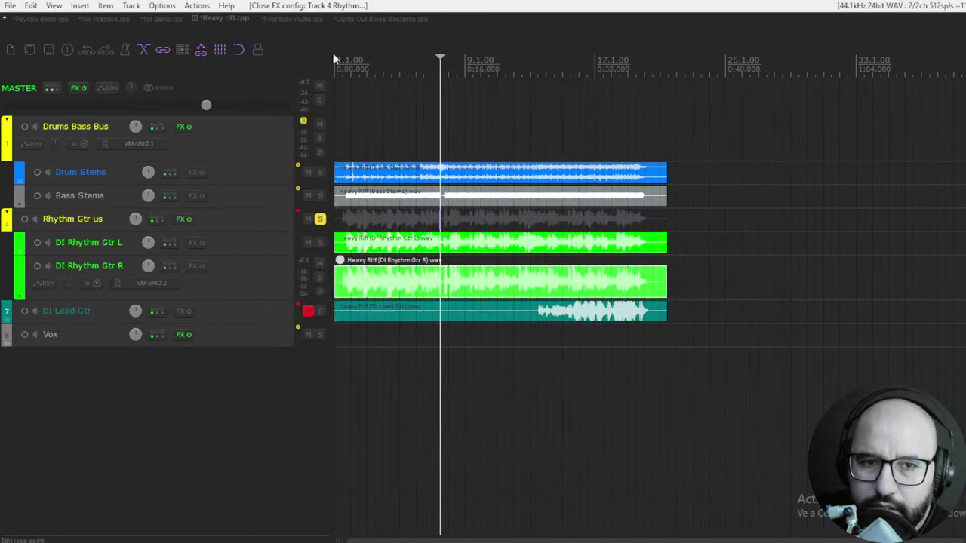
# Switch to the Frightbox multis.rpp project and focus and position the track 1 FUSER window
pyautogui.click(290, 19)
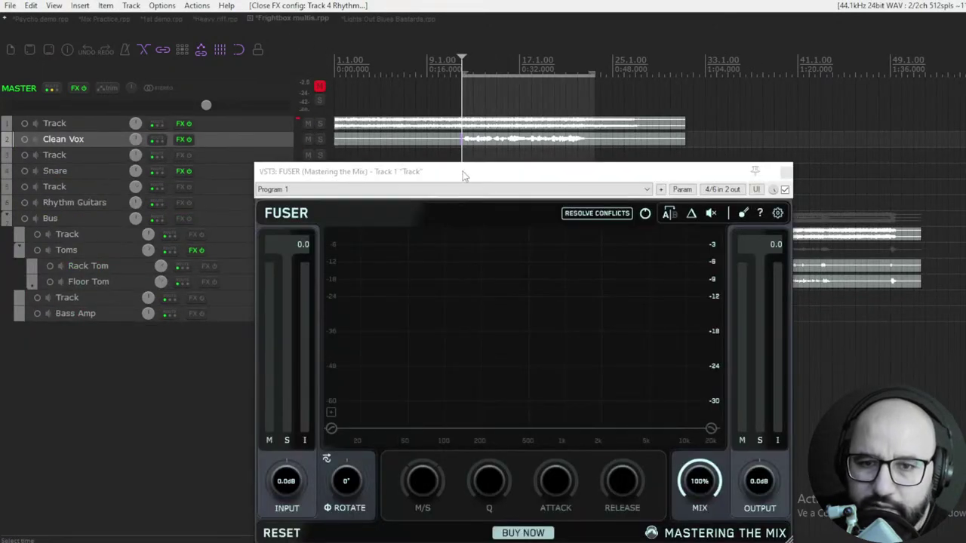
pyautogui.click(464, 171)
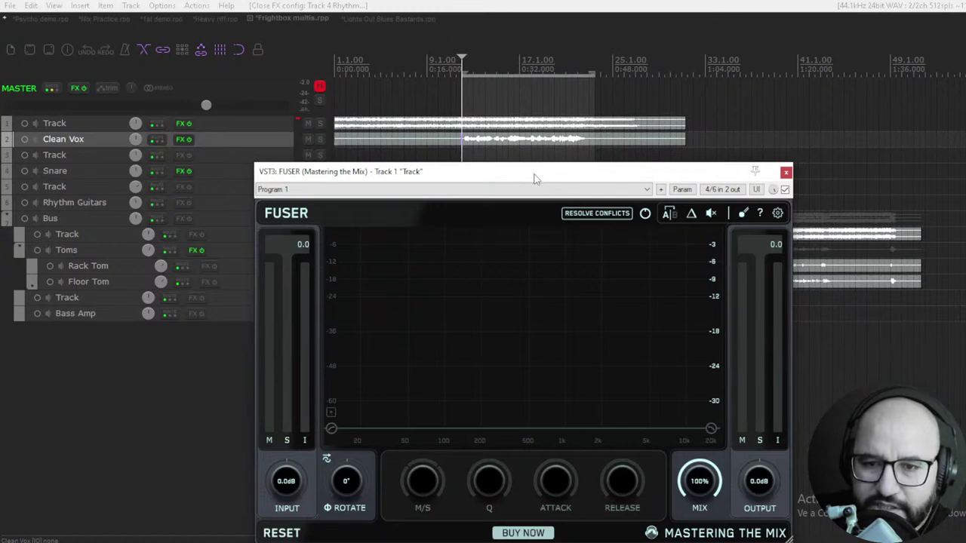
pyautogui.moveTo(520, 175); pyautogui.dragTo(528, 179)
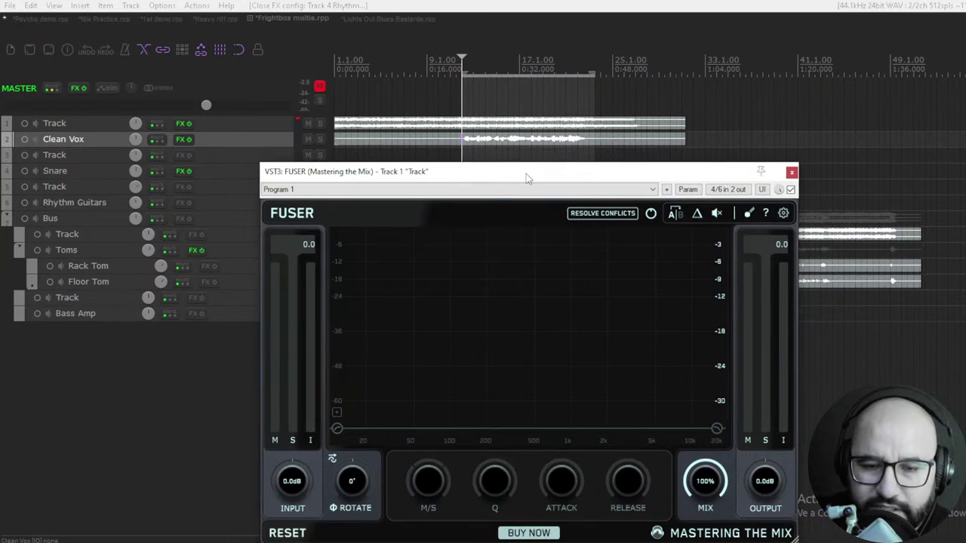
pyautogui.moveTo(528, 178); pyautogui.dragTo(526, 175)
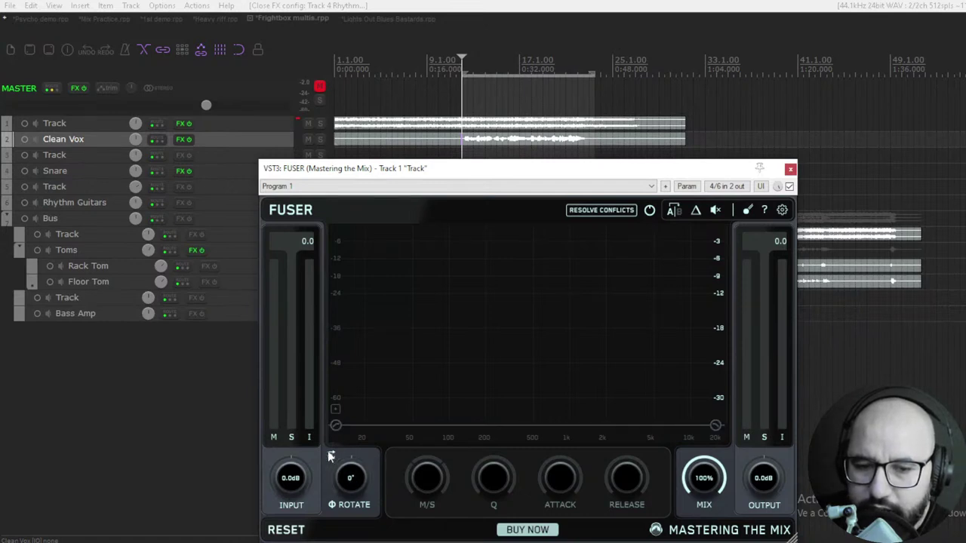
pyautogui.moveTo(344, 476); pyautogui.dragTo(344, 520)
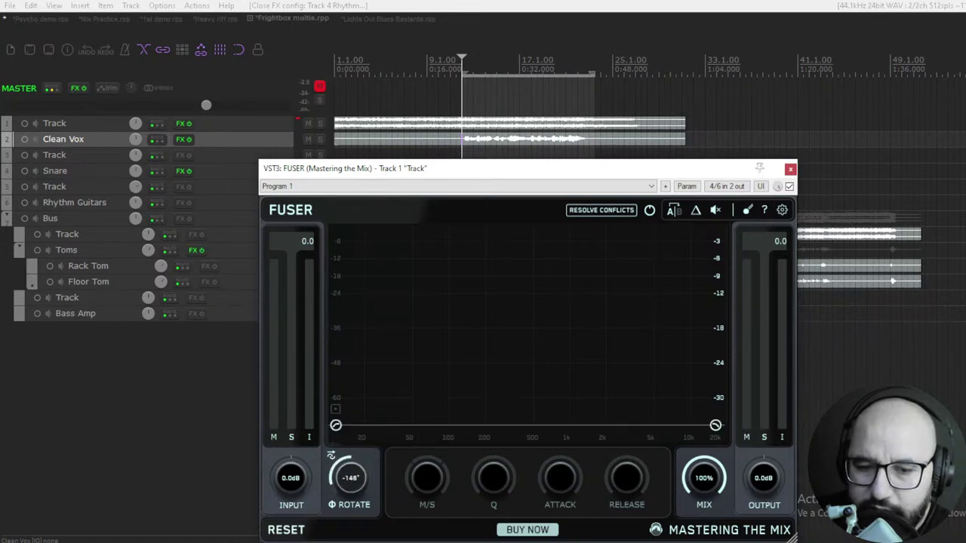
pyautogui.moveTo(349, 487)
pyautogui.mouseDown()
pyautogui.moveTo(339, 460)
pyautogui.moveTo(338, 485)
pyautogui.mouseUp()
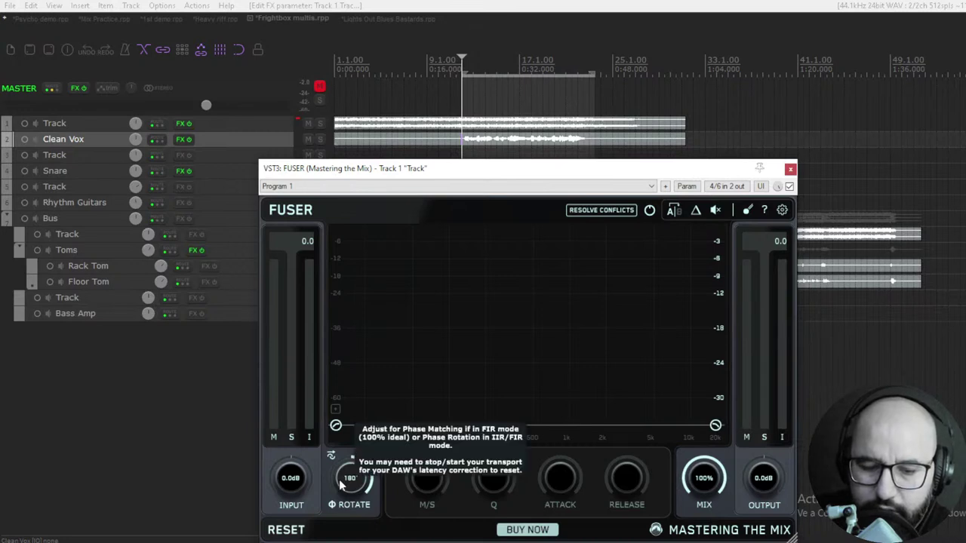
pyautogui.doubleClick(339, 480)
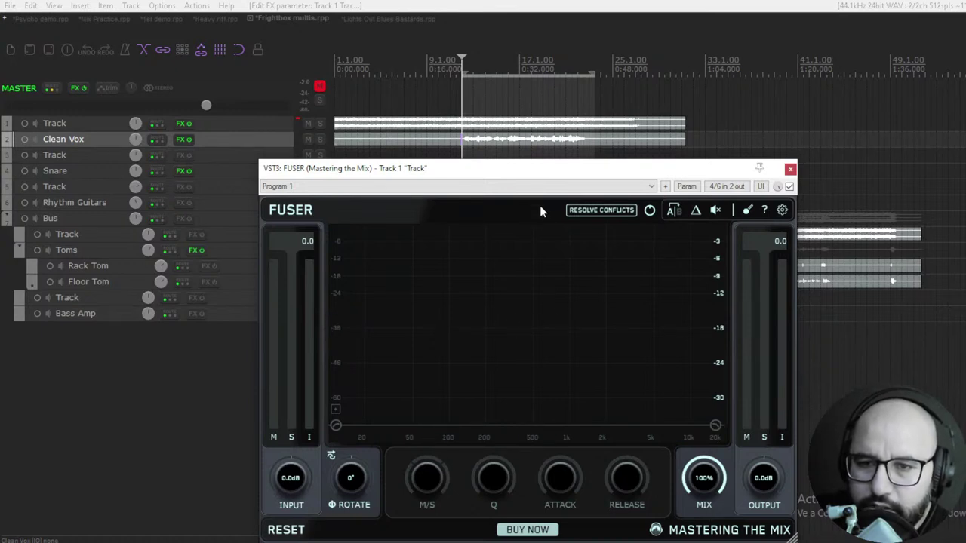
pyautogui.moveTo(529, 169); pyautogui.dragTo(529, 165)
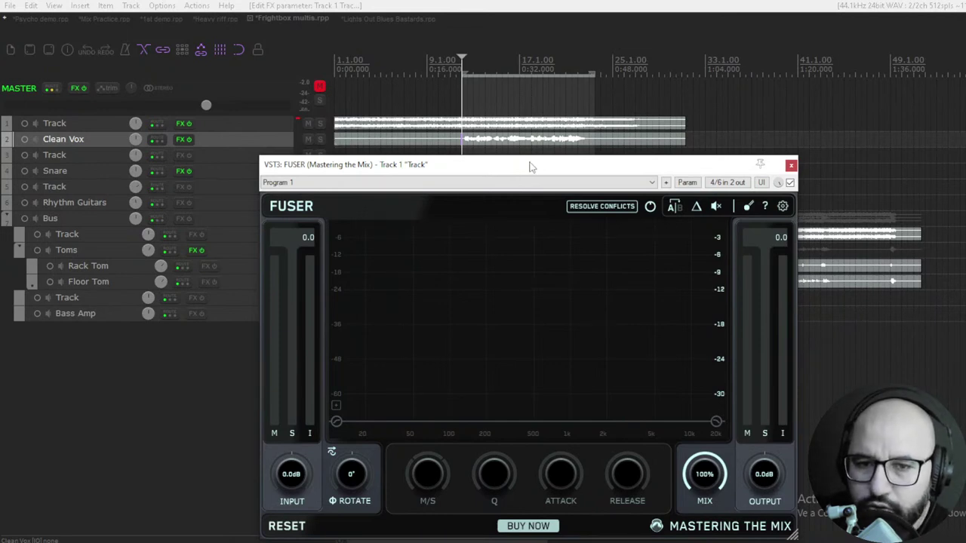
pyautogui.moveTo(530, 166); pyautogui.dragTo(540, 164)
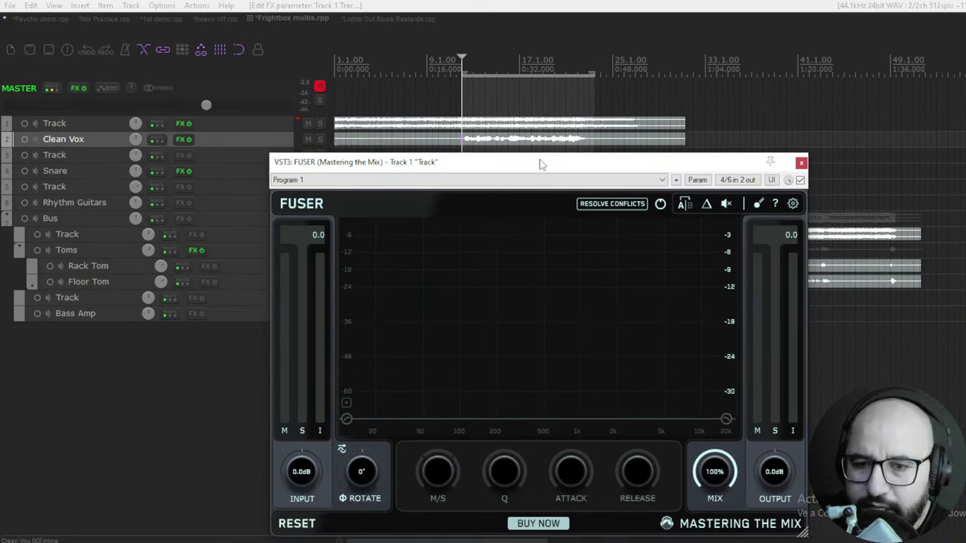
pyautogui.moveTo(540, 165); pyautogui.dragTo(541, 161)
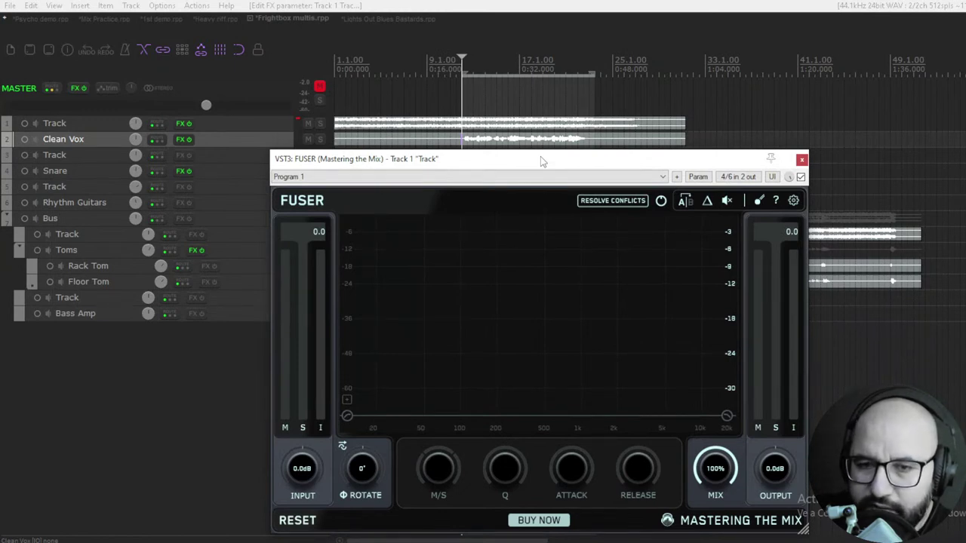
pyautogui.moveTo(541, 161); pyautogui.dragTo(529, 159)
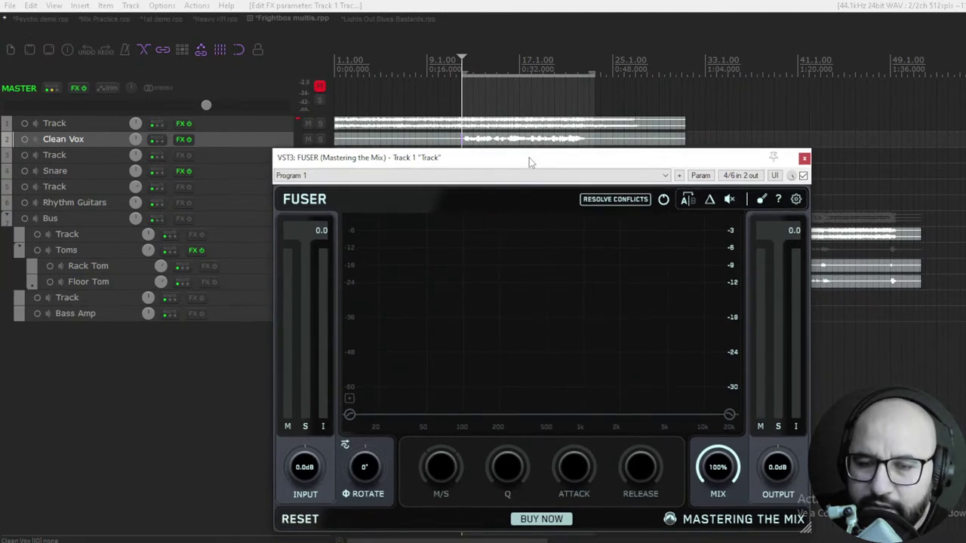
pyautogui.moveTo(529, 162); pyautogui.dragTo(527, 164)
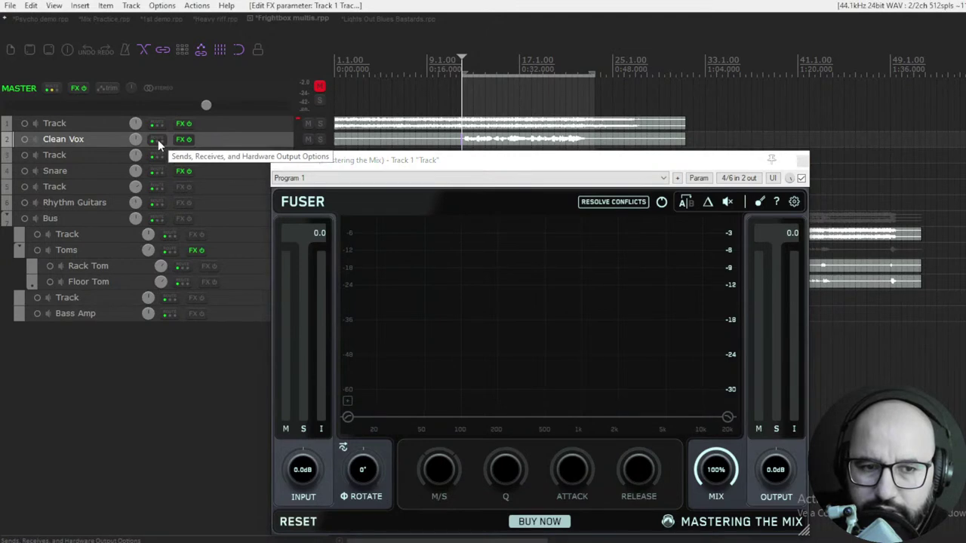
# Create a send from Clean Vox to Track 1 that feeds destination channels 3/4
pyautogui.moveTo(158, 145); pyautogui.dragTo(159, 126)
pyautogui.click(256, 188)
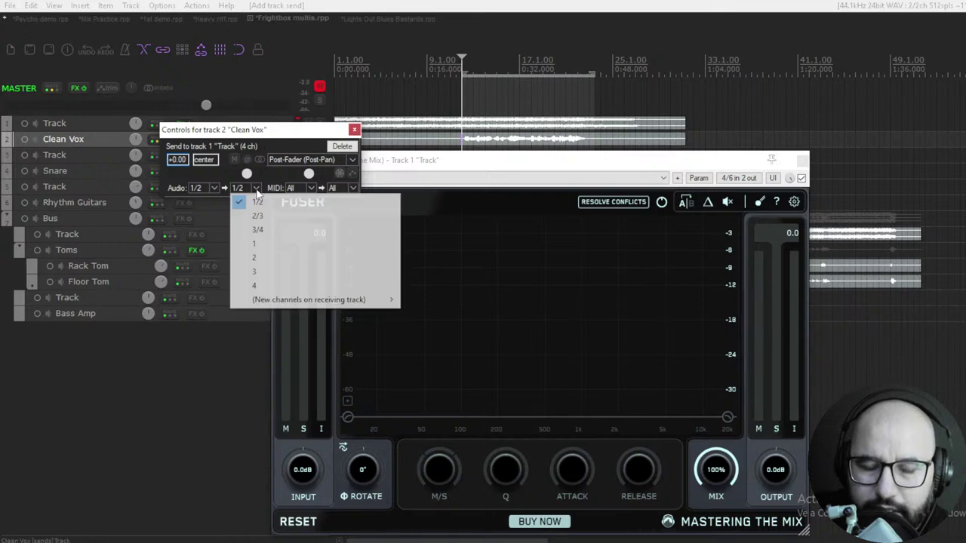
pyautogui.click(258, 230)
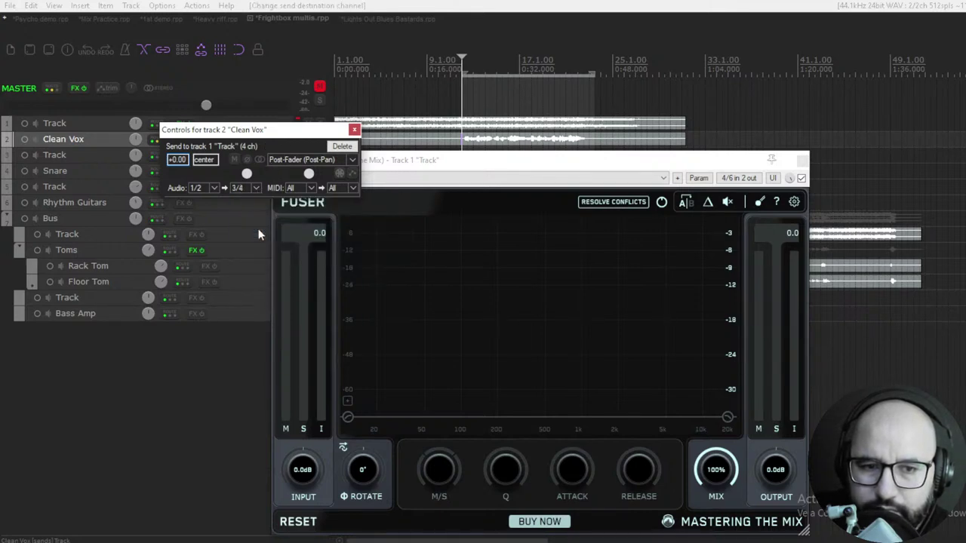
pyautogui.click(255, 190)
pyautogui.click(263, 172)
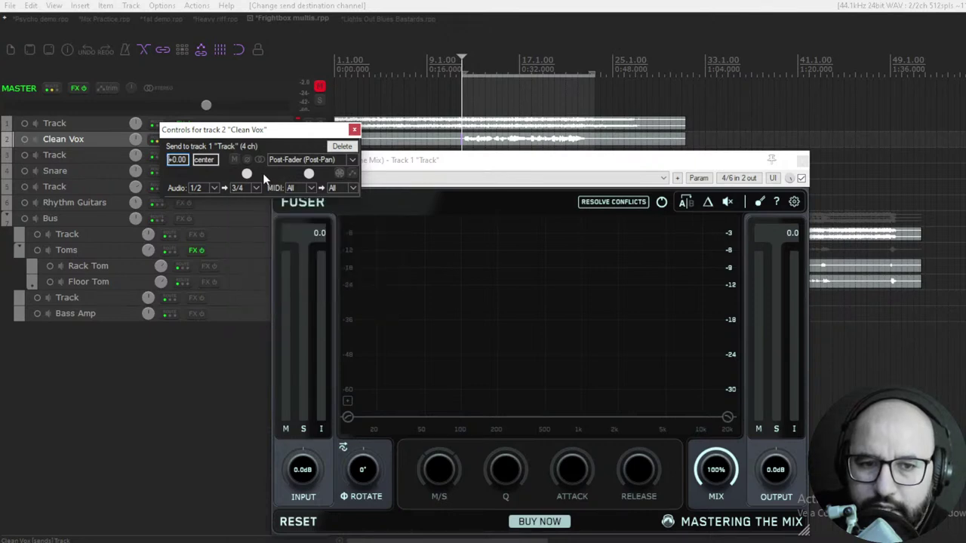
# Close the Clean Vox send settings and shift the FUSER window slightly up and left
pyautogui.click(354, 130)
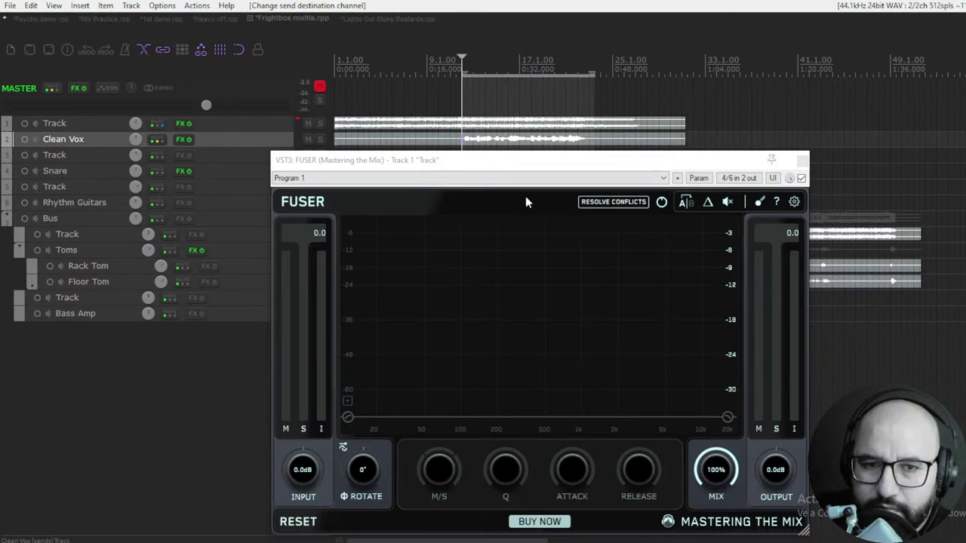
pyautogui.moveTo(586, 166); pyautogui.dragTo(581, 164)
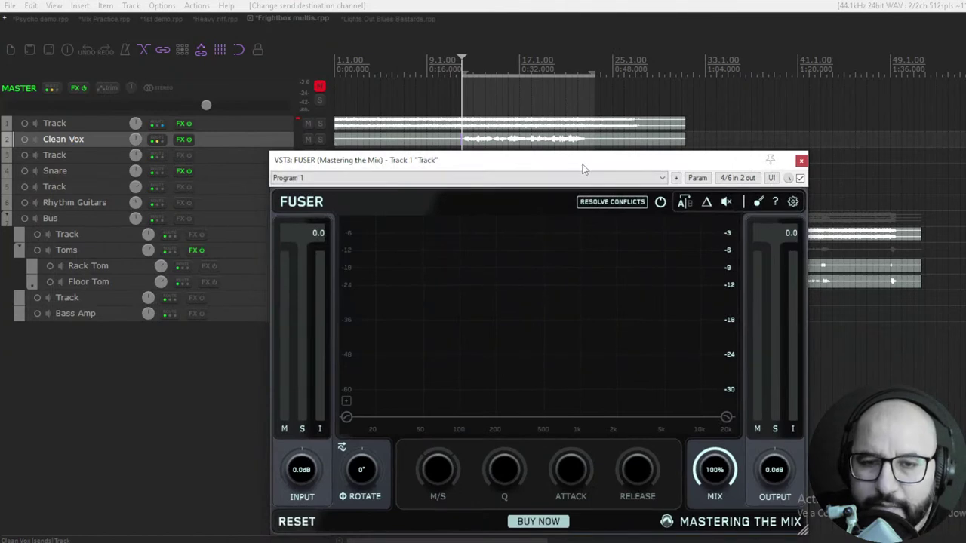
# Play the session, try a lower FUSER MIX amount, toggle delta listening on and off, then stop
pyautogui.press('space')
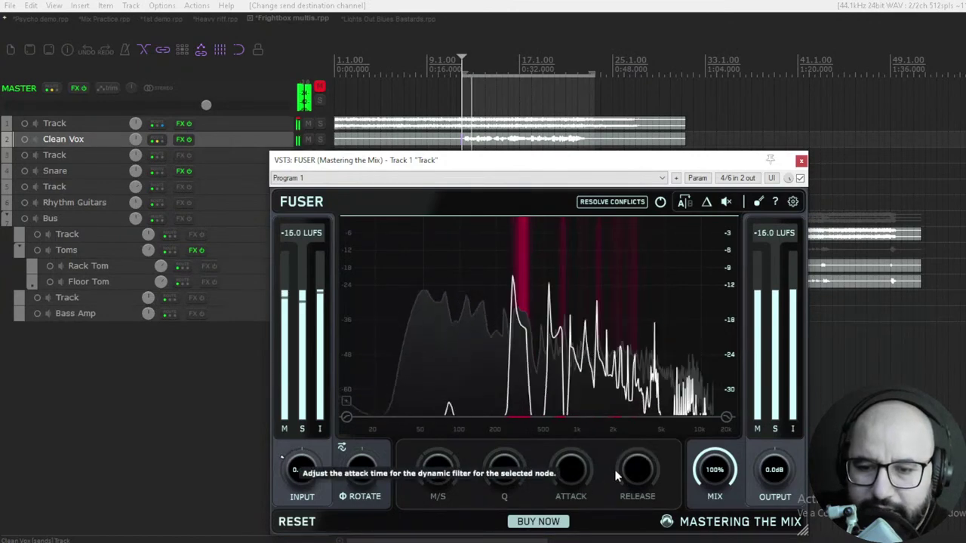
pyautogui.moveTo(713, 471); pyautogui.dragTo(706, 421)
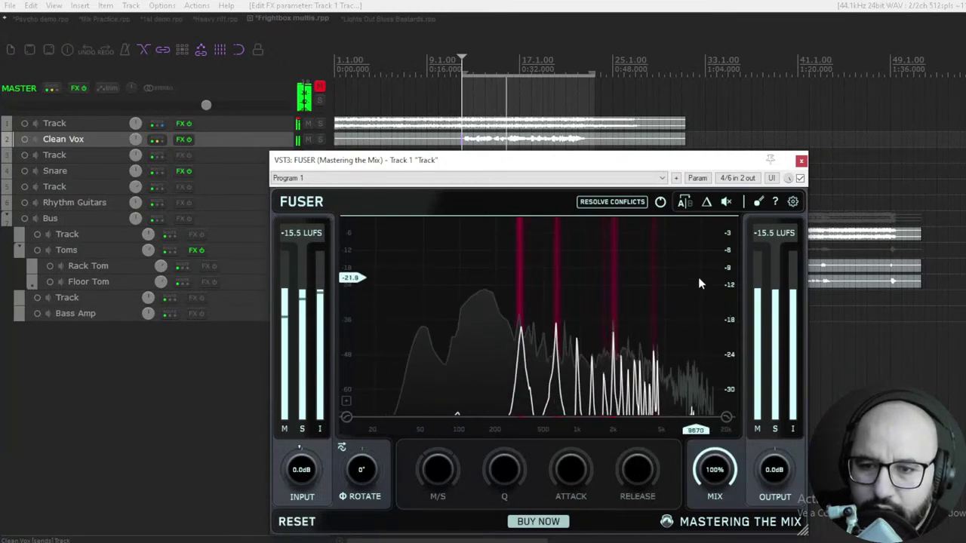
pyautogui.click(706, 202)
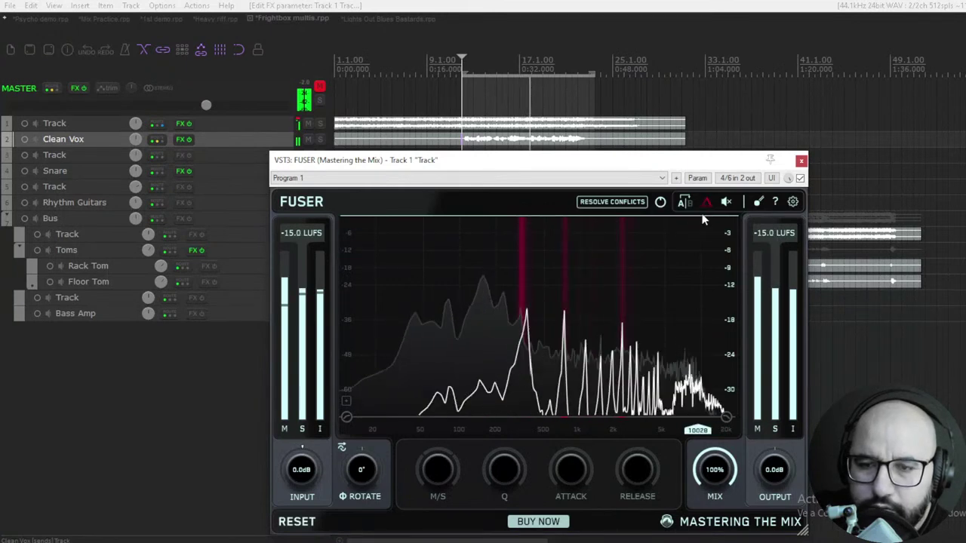
pyautogui.click(706, 204)
pyautogui.press('space')
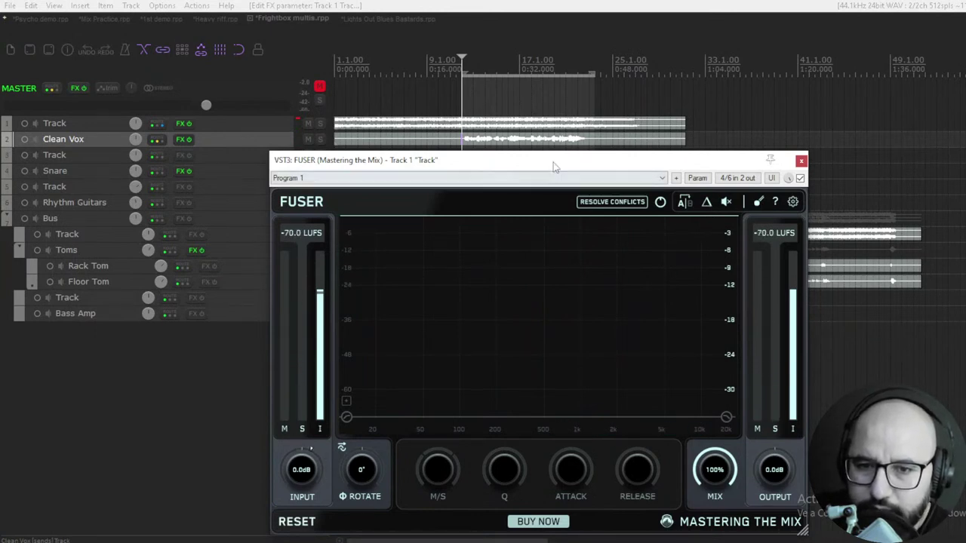
# Play through FUSER, lower its Input to -0.2 dB, and show the Gain Stage Fix suggestions
pyautogui.moveTo(551, 166); pyautogui.dragTo(551, 165)
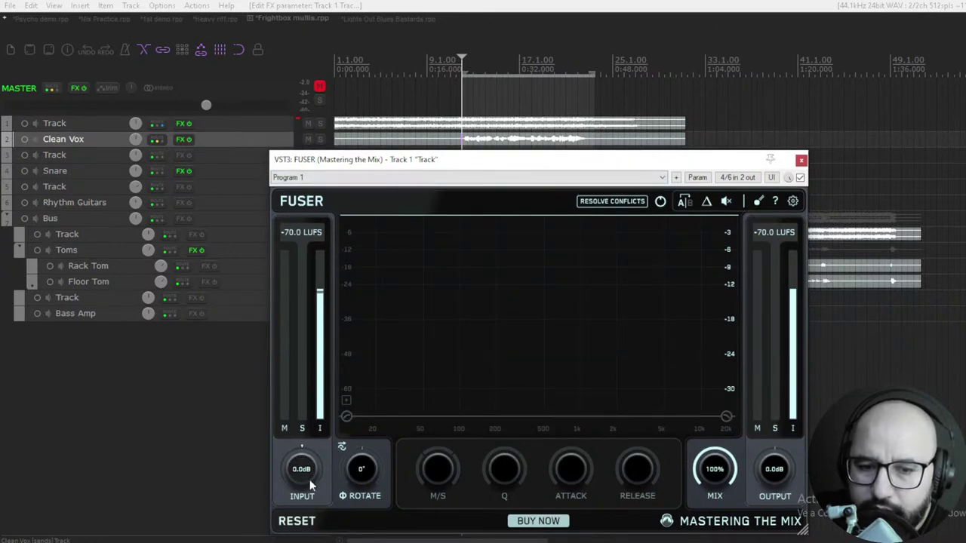
pyautogui.press('space')
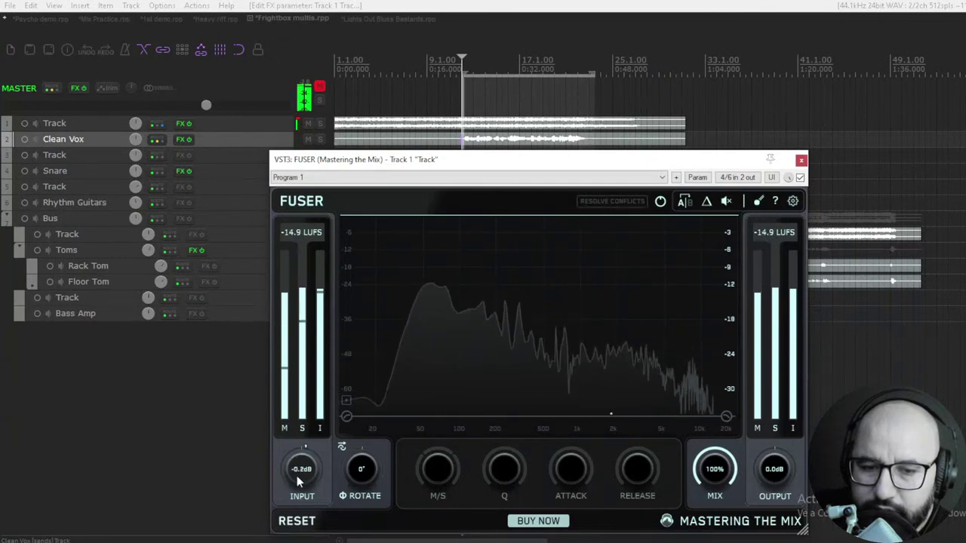
pyautogui.scroll(-2, 298, 474)
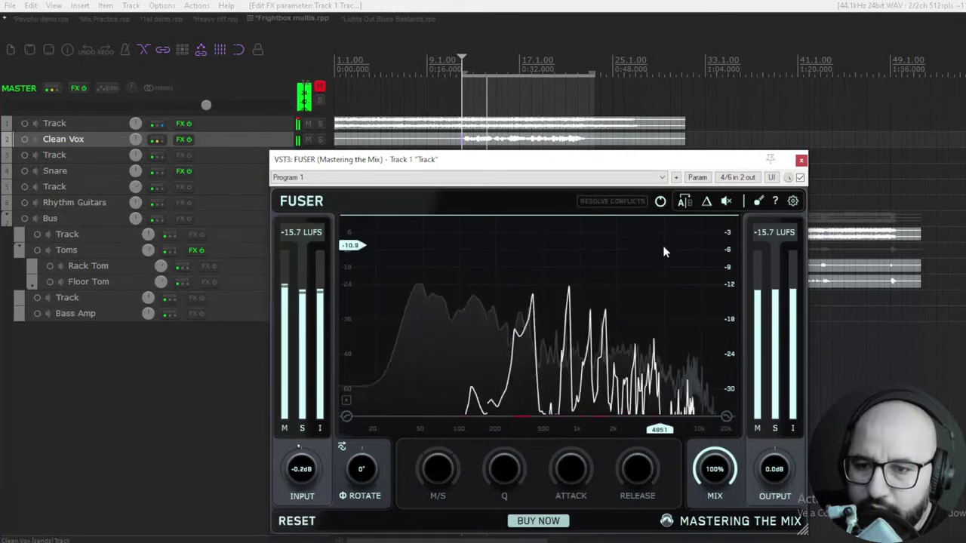
pyautogui.click(661, 202)
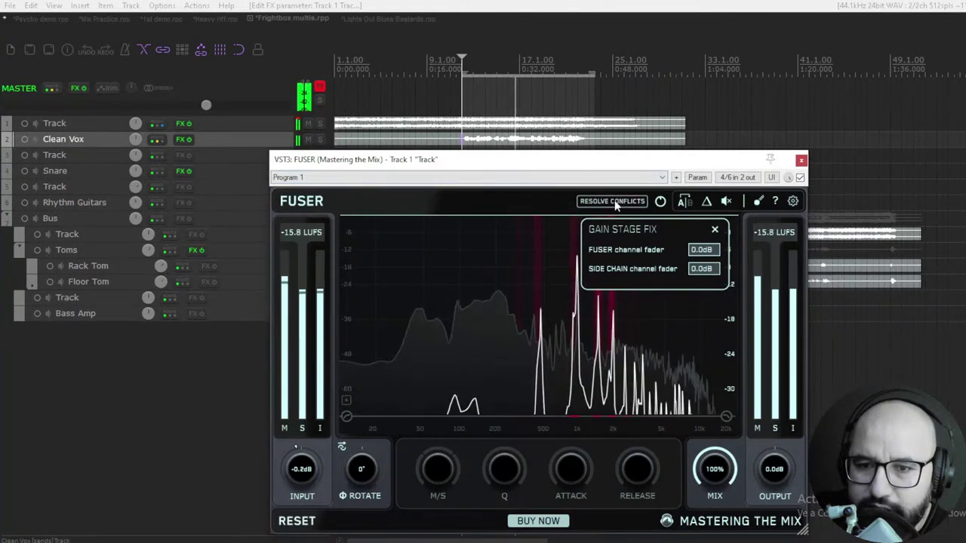
# Dismiss the Gain Stage Fix popup, unmute the master, and audition playback before stopping
pyautogui.click(716, 232)
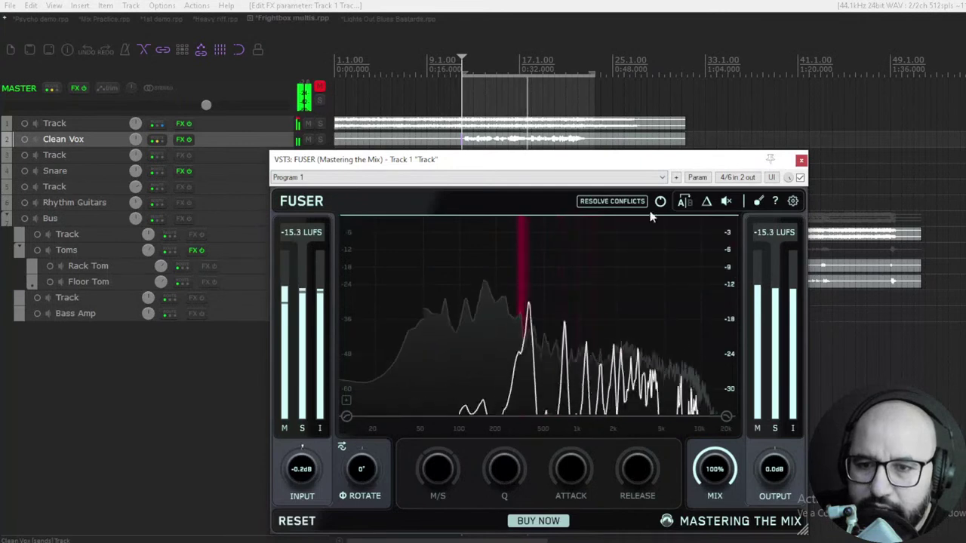
pyautogui.click(320, 86)
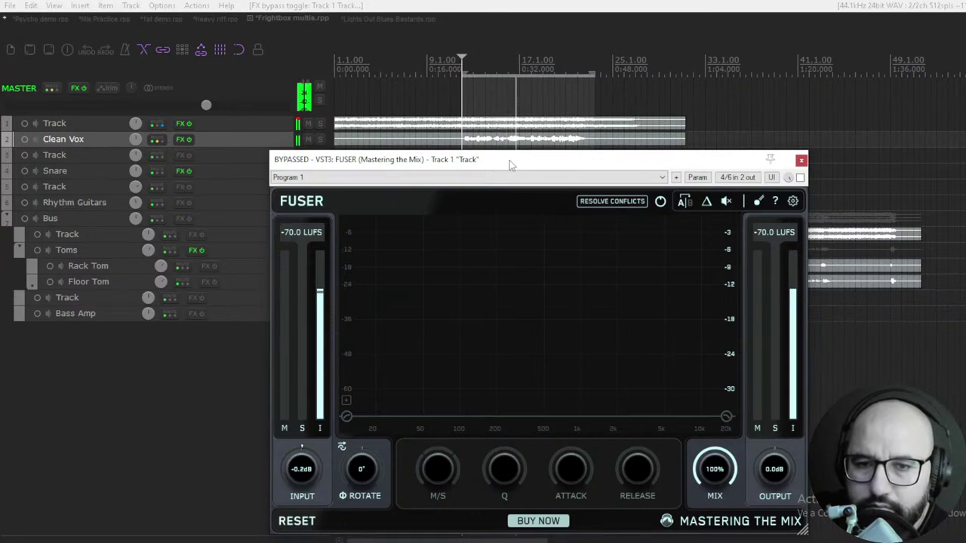
pyautogui.press('space')
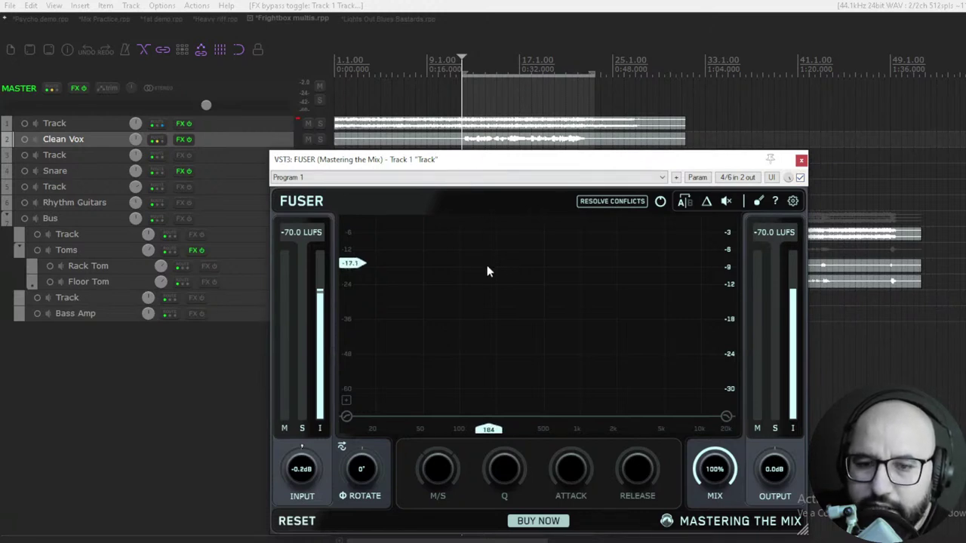
pyautogui.press('space')
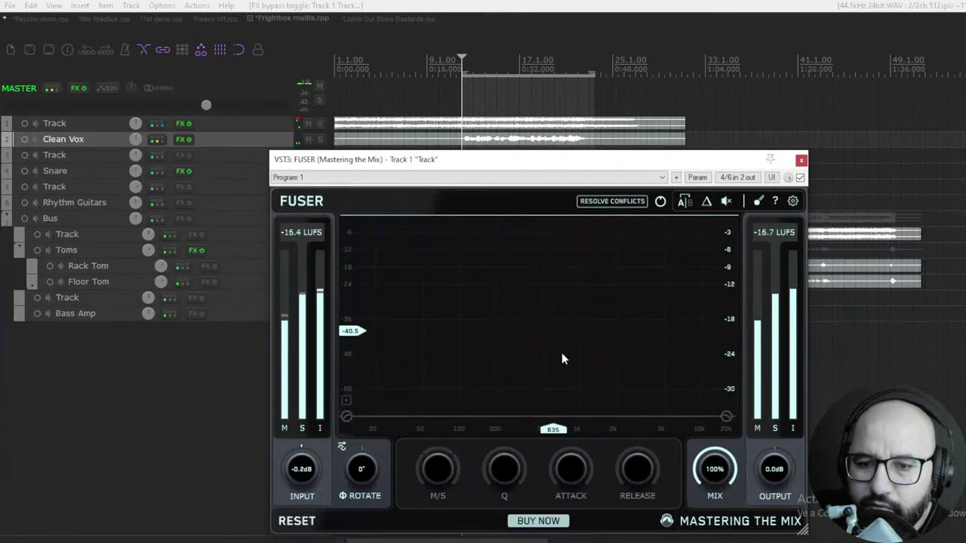
pyautogui.press('space')
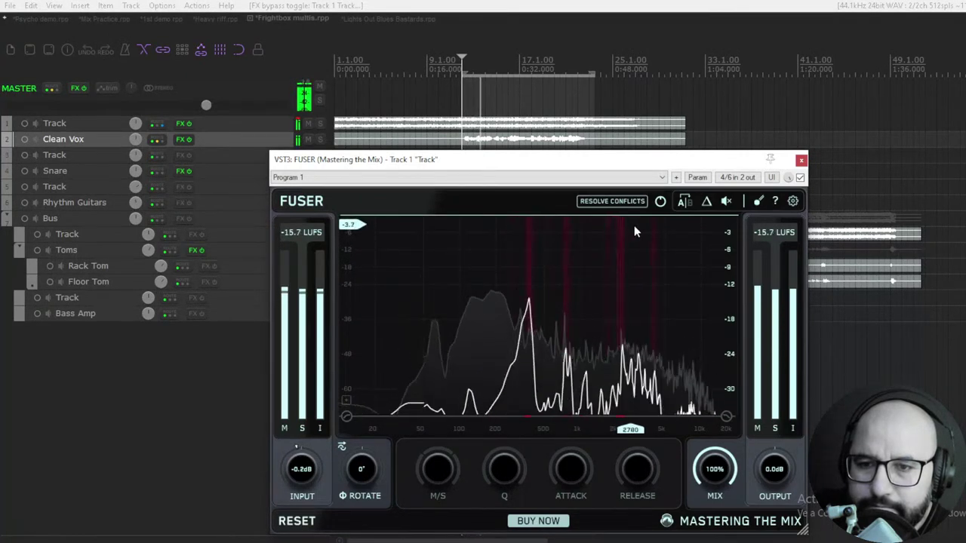
pyautogui.press('space')
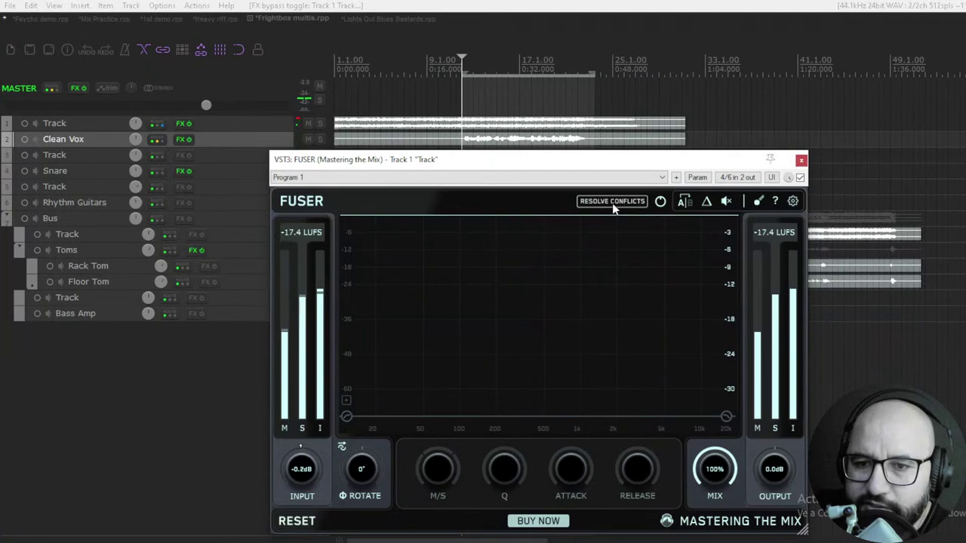
# Audition the 743 Hz Mid dip with Q 0.5 during playback, then stop
pyautogui.press('space')
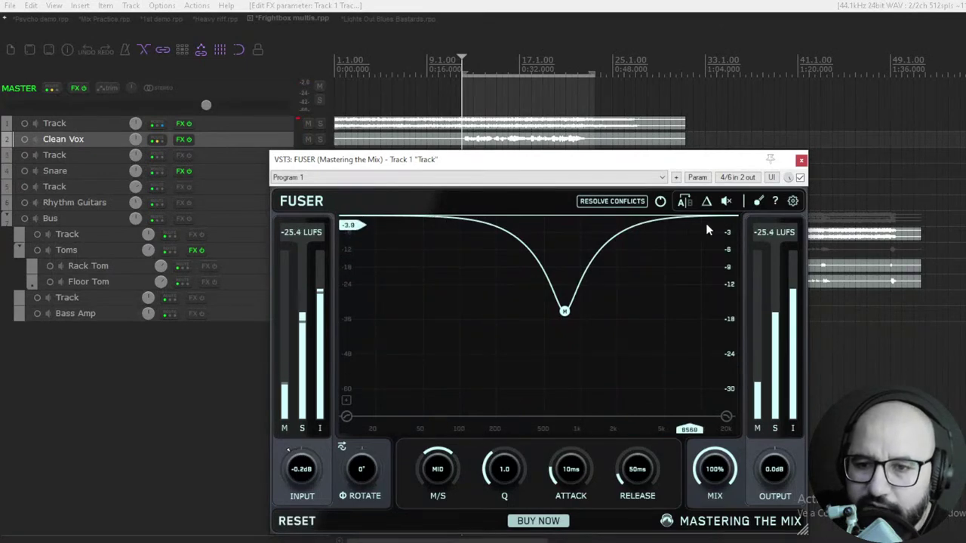
pyautogui.press('space')
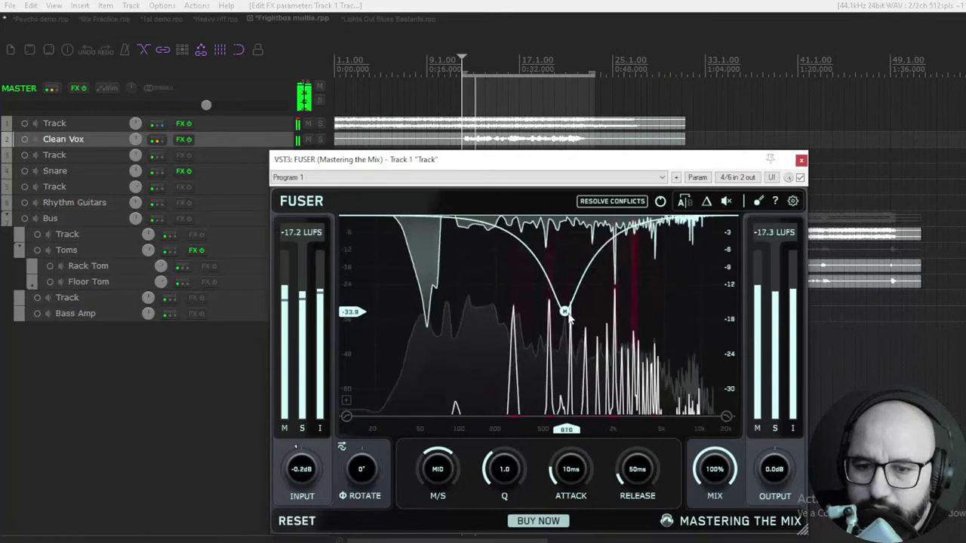
pyautogui.moveTo(565, 314)
pyautogui.press('space')
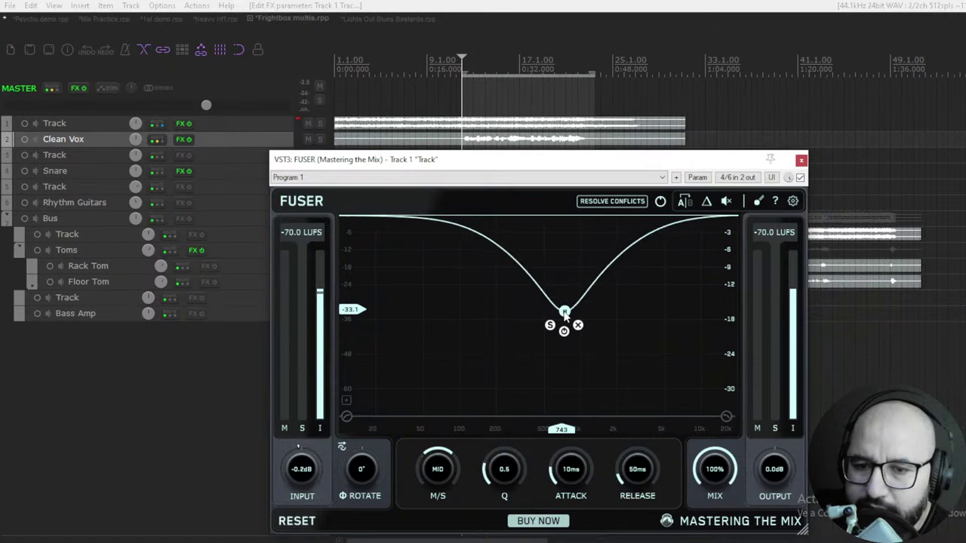
# Move a band to about 185 Hz and set the Mid band near 743 Hz to Q 0.7
pyautogui.moveTo(546, 304); pyautogui.dragTo(492, 289)
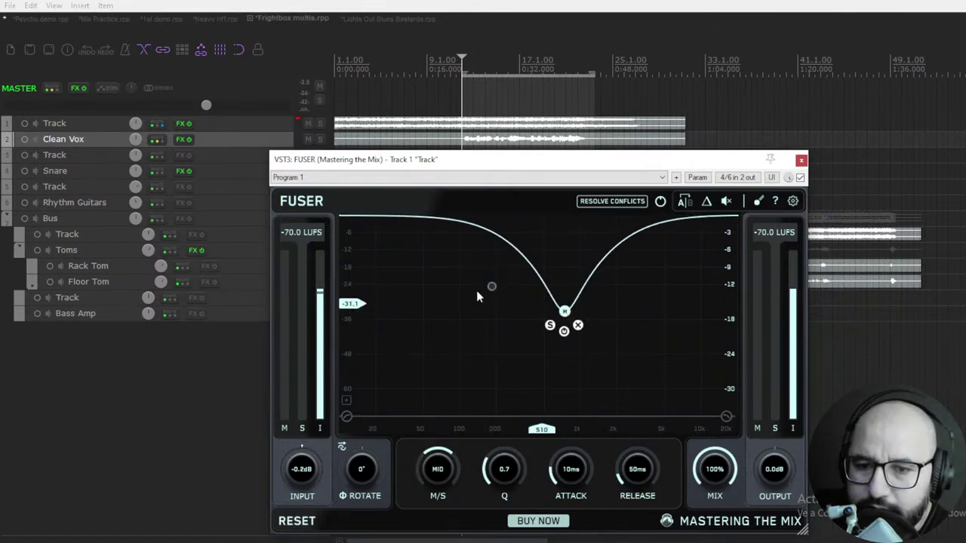
pyautogui.press('space')
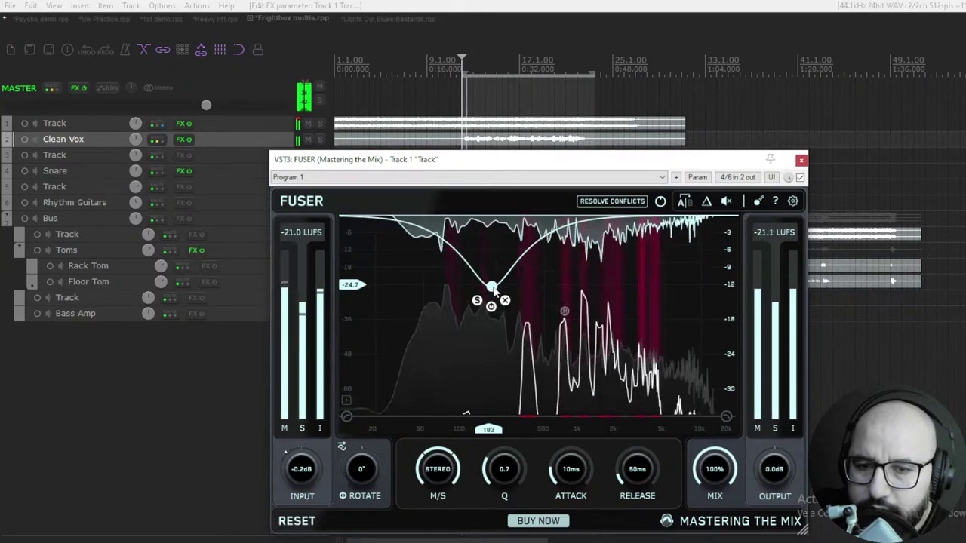
pyautogui.click(564, 311)
pyautogui.moveTo(555, 324)
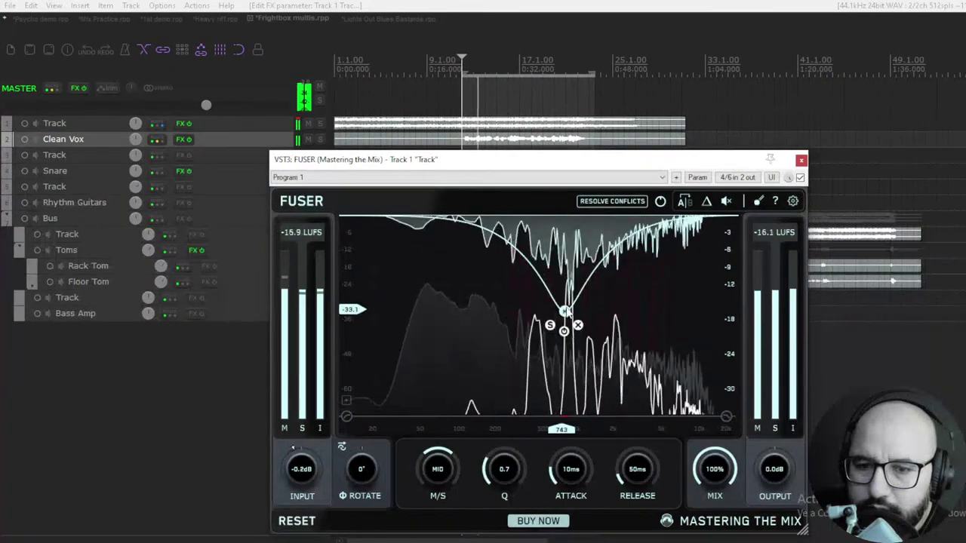
pyautogui.press('space')
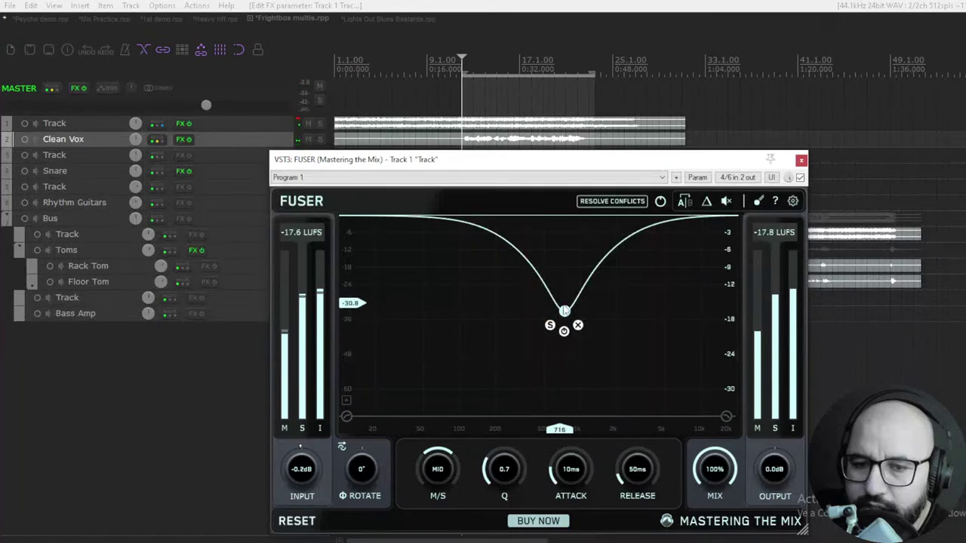
# Compare FUSER against bypass during playback, leaving it active, then stop
pyautogui.press('space')
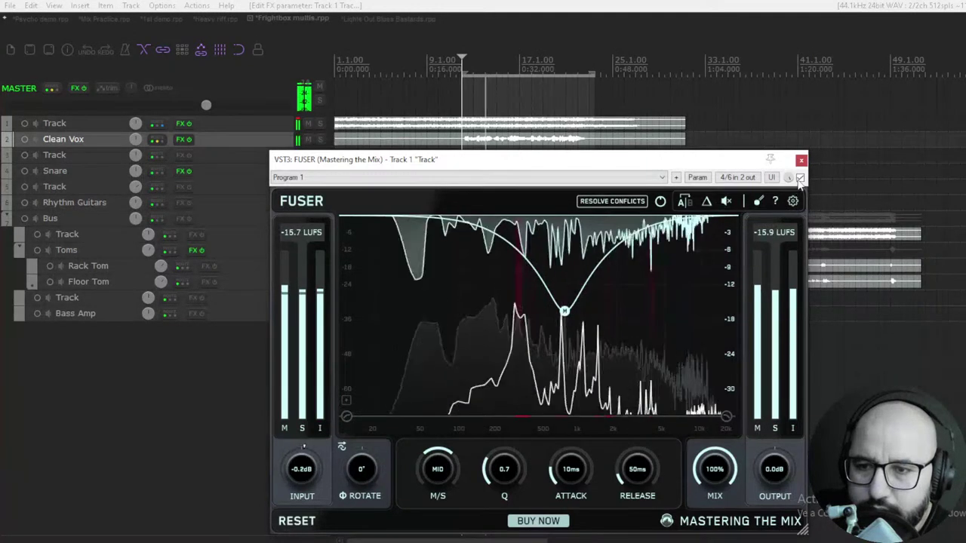
pyautogui.click(800, 178)
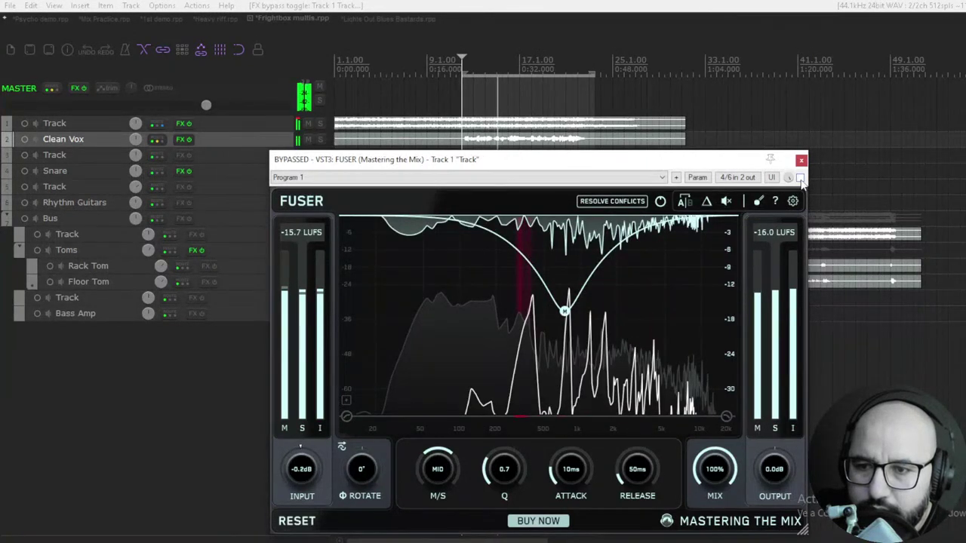
pyautogui.click(799, 177)
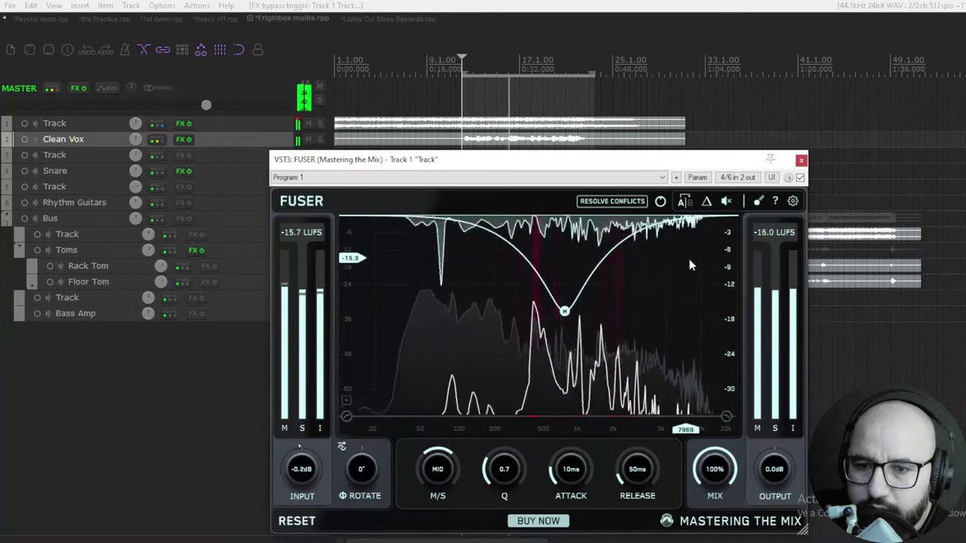
pyautogui.press('space')
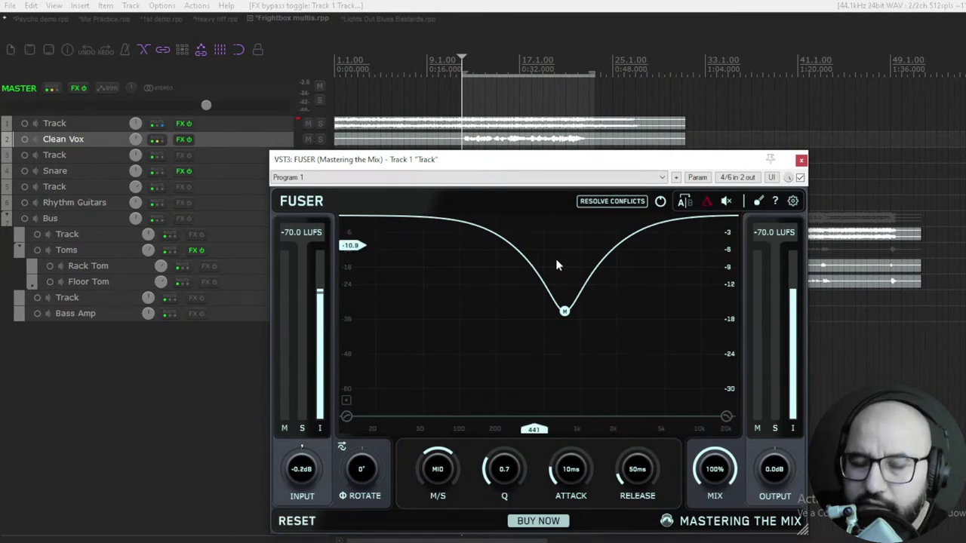
# Set the Mid dip to Q 0.4 and add a stereo low band at -7.0 near 81 Hz
pyautogui.press('space')
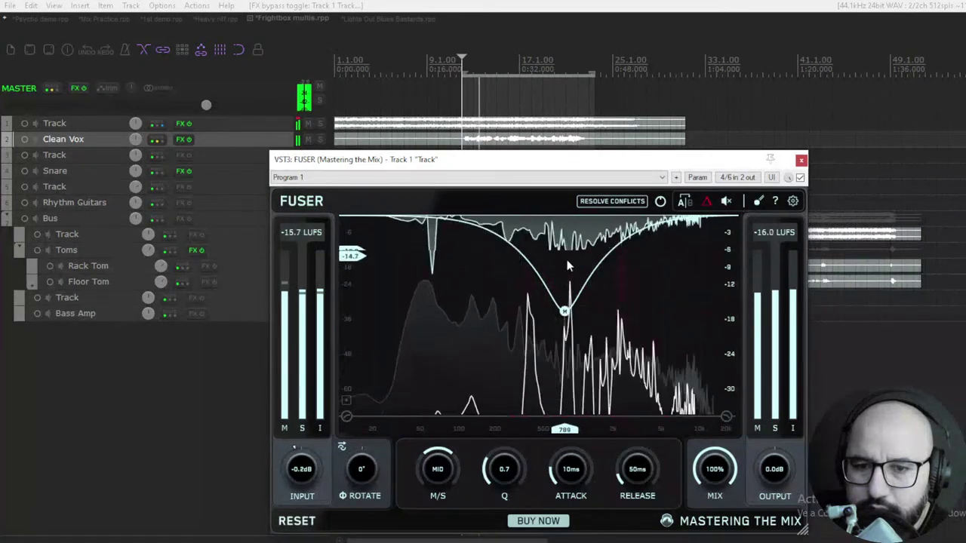
pyautogui.scroll(-3, 564, 311)
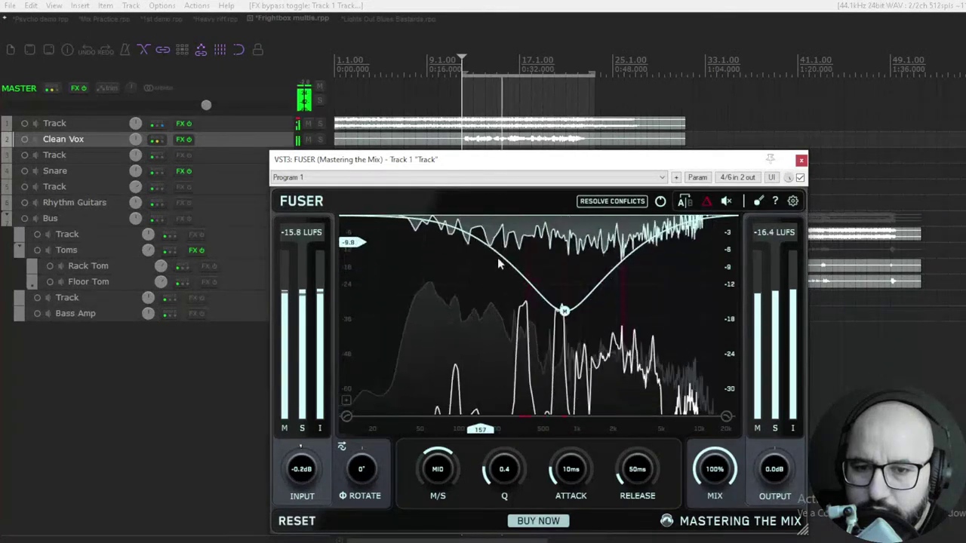
pyautogui.click(437, 246)
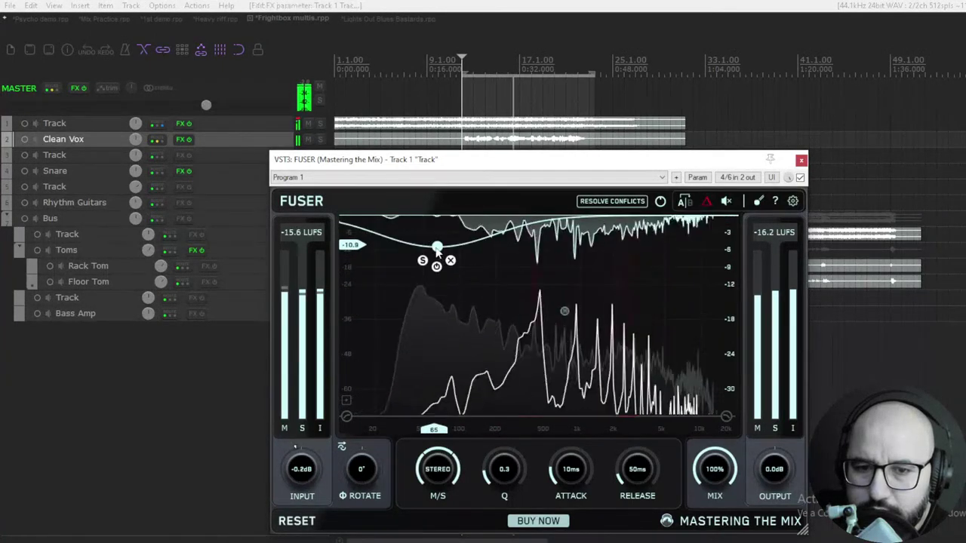
pyautogui.moveTo(442, 259); pyautogui.dragTo(449, 238)
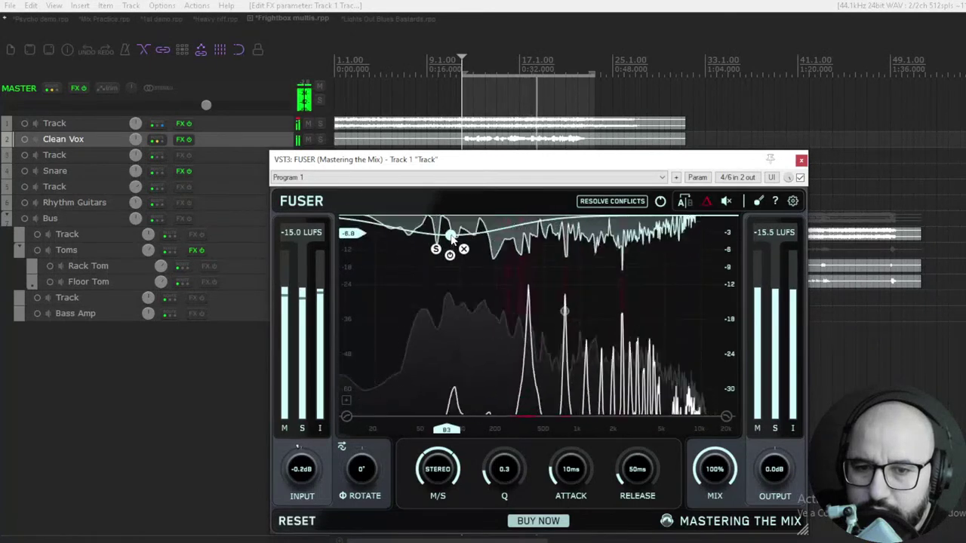
pyautogui.click(565, 311)
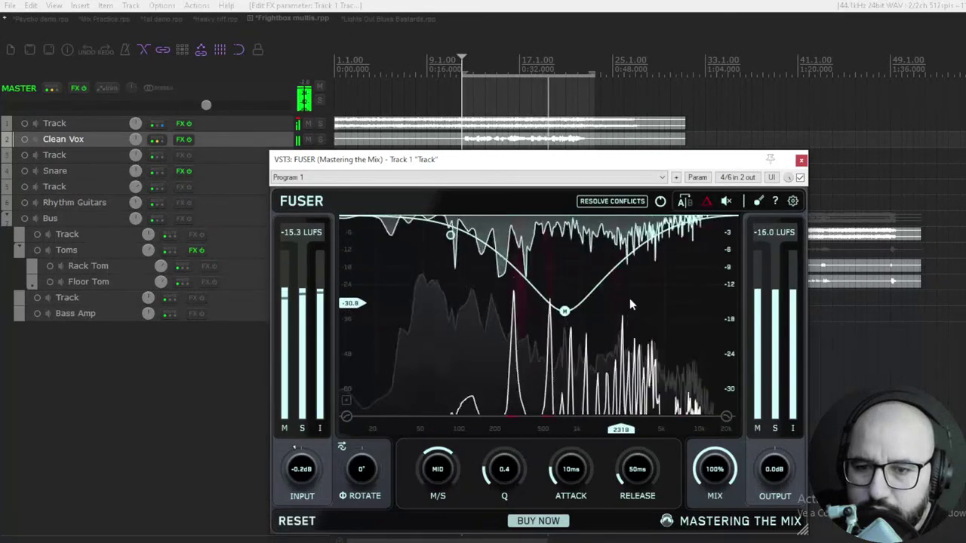
pyautogui.press('space')
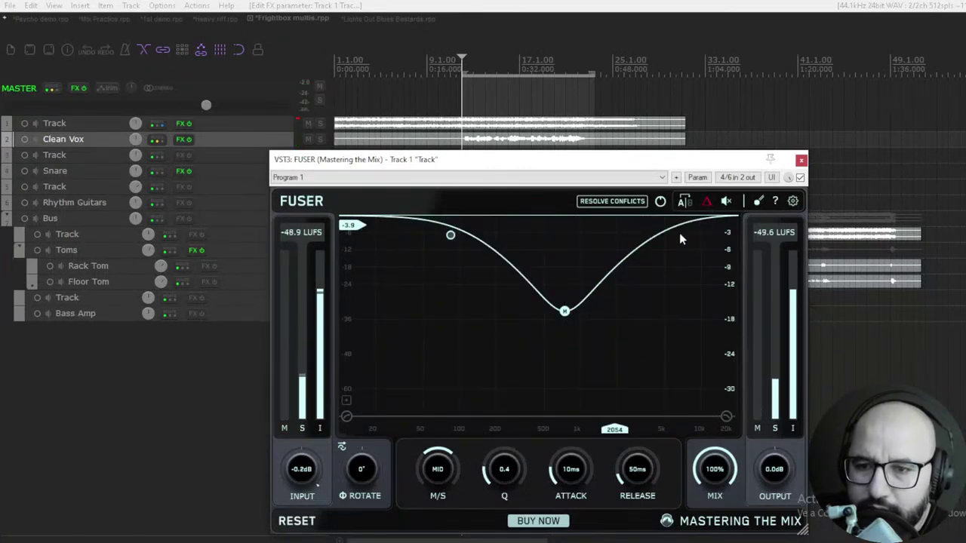
# Deepen the Mid dip and shift it to 726 Hz, then select the low band near 94 Hz
pyautogui.press('space')
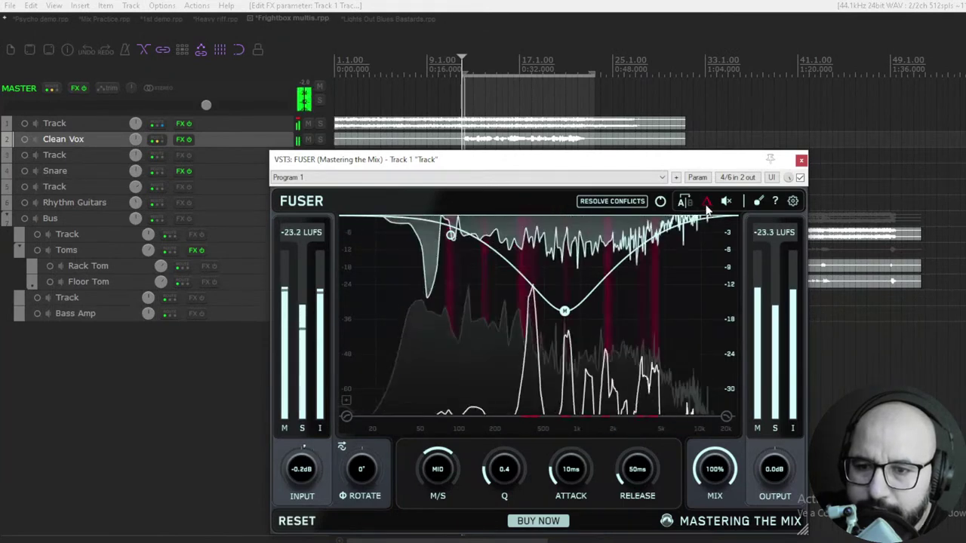
pyautogui.moveTo(574, 301)
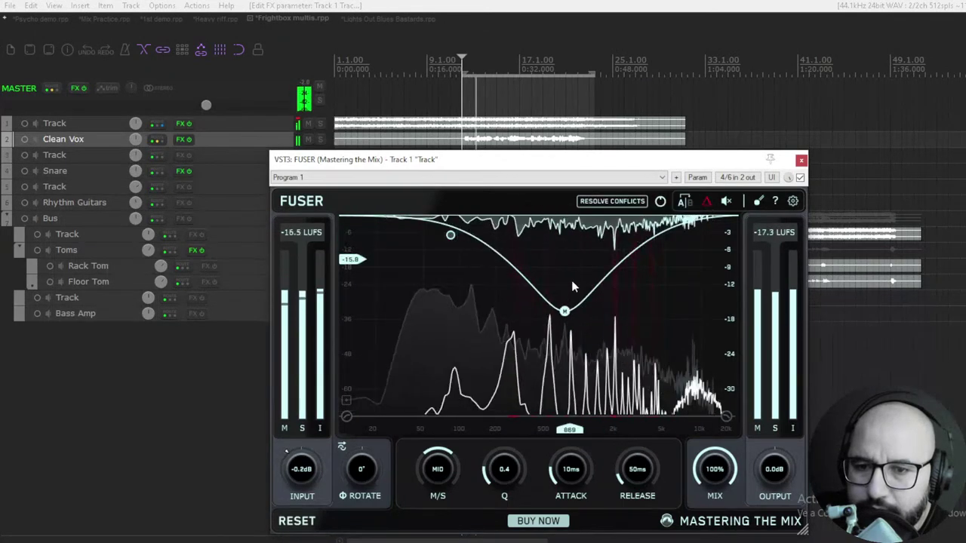
pyautogui.moveTo(568, 311); pyautogui.dragTo(564, 295)
pyautogui.click(451, 234)
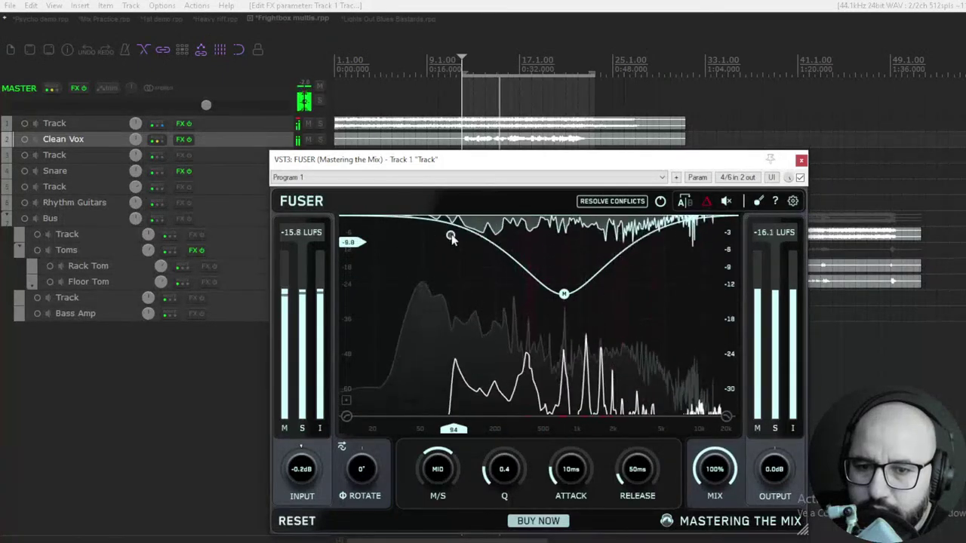
pyautogui.press('space')
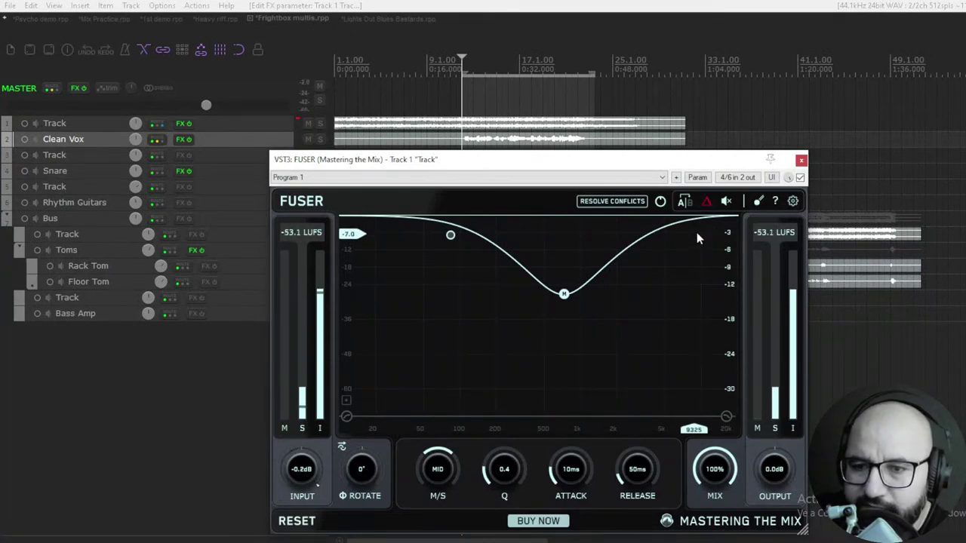
# Compare FUSER against bypass and delta listening, ending on the full processed signal
pyautogui.press('space')
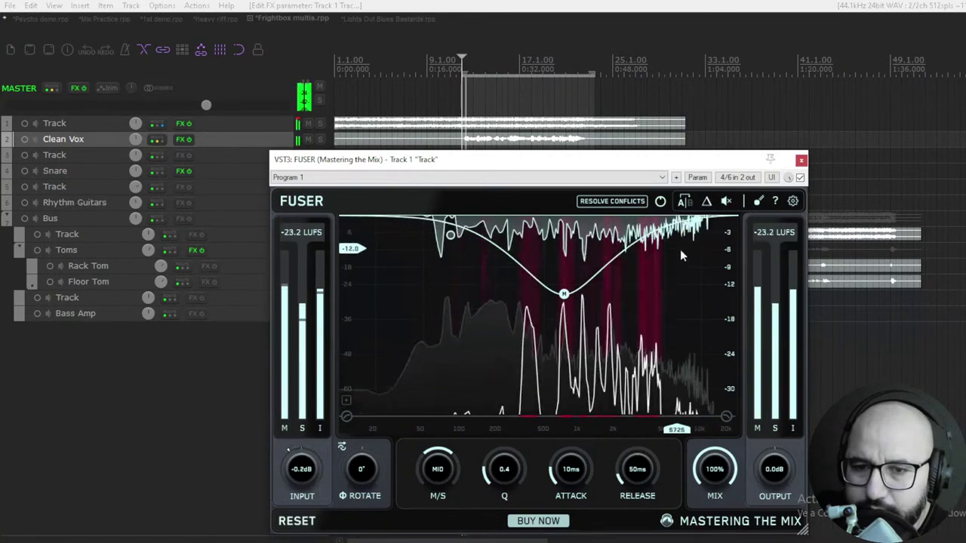
pyautogui.click(800, 177)
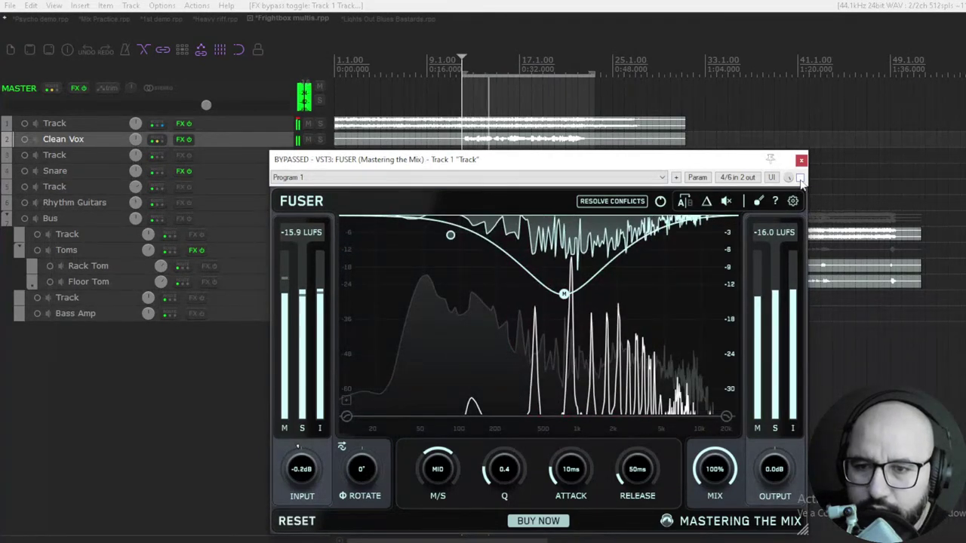
pyautogui.click(800, 178)
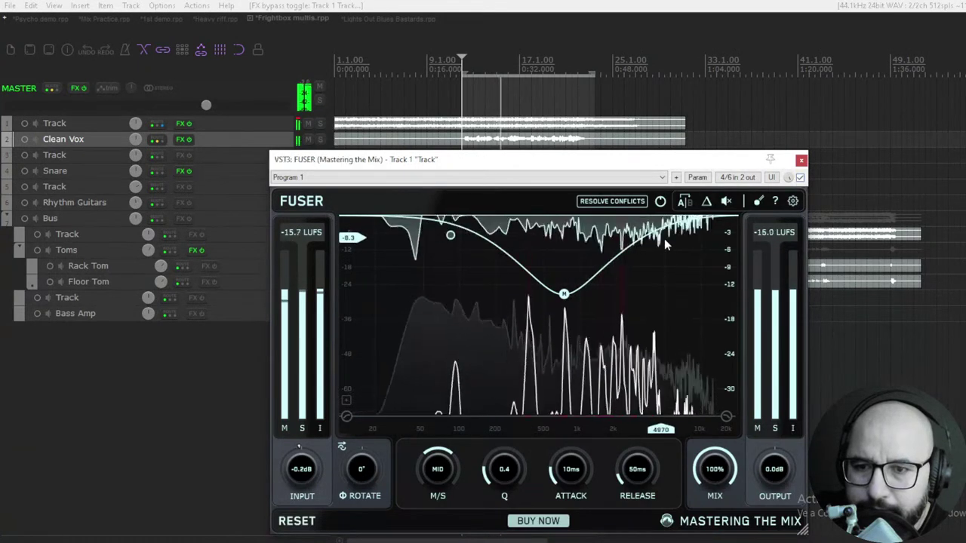
pyautogui.click(707, 201)
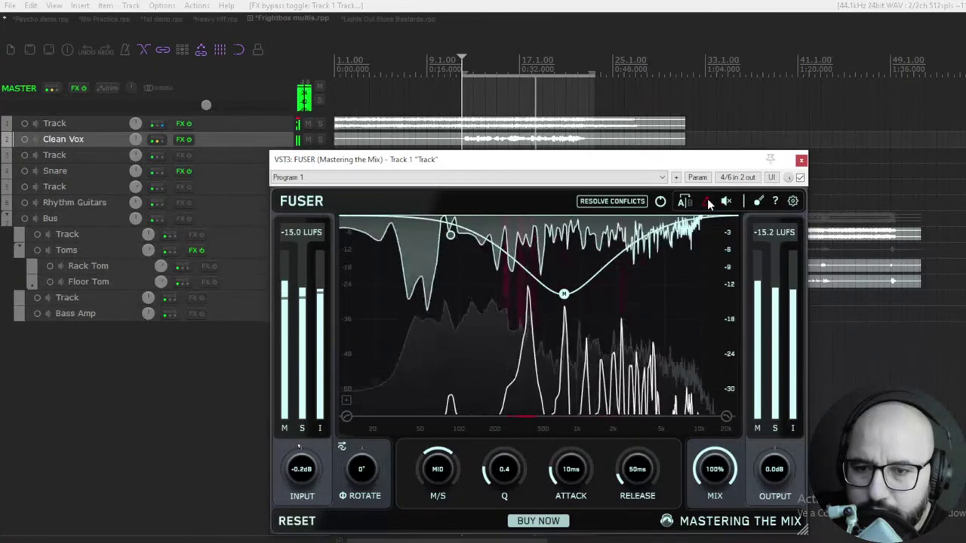
pyautogui.click(708, 202)
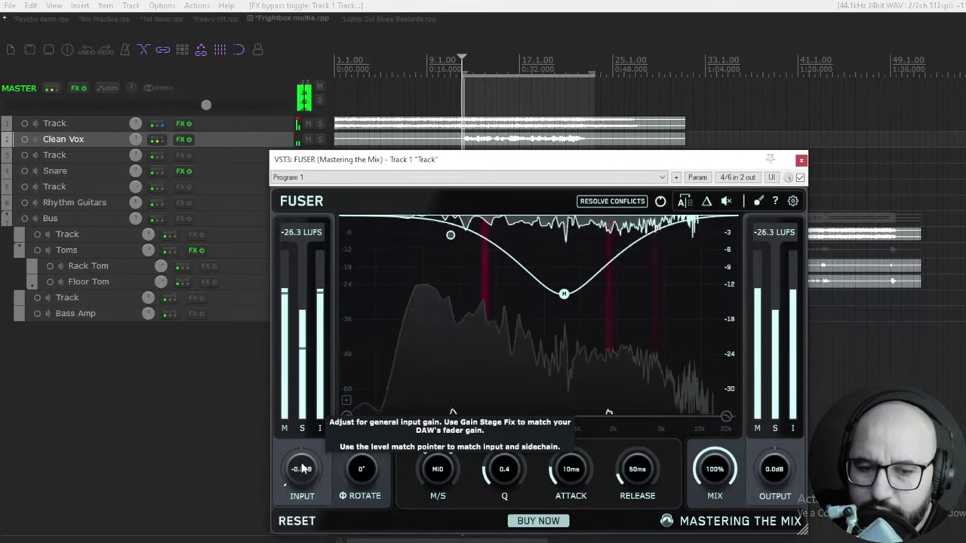
# Lower FUSER's input gain to about -7 dB and then further while auditioning
pyautogui.moveTo(302, 469); pyautogui.dragTo(300, 479)
pyautogui.moveTo(300, 512); pyautogui.dragTo(298, 474)
pyautogui.press('space')
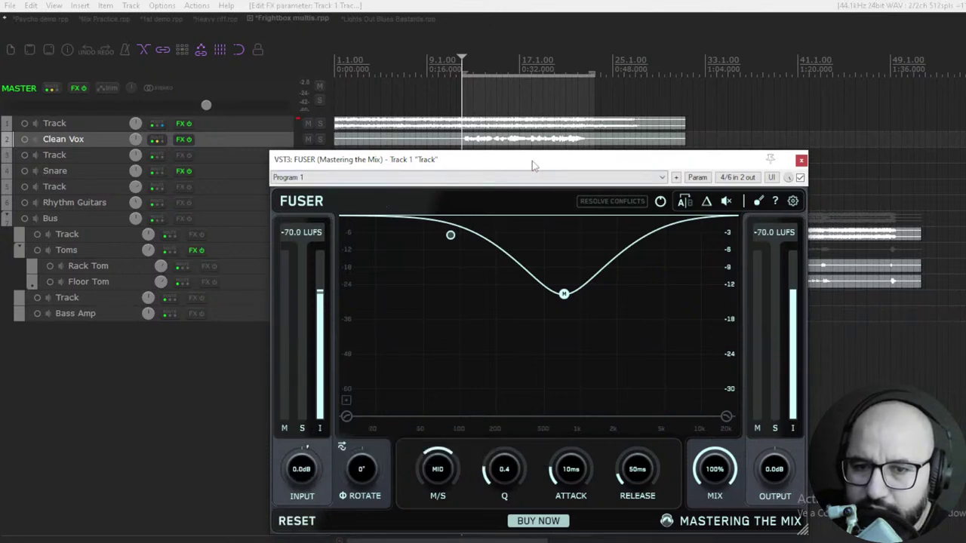
pyautogui.press('space')
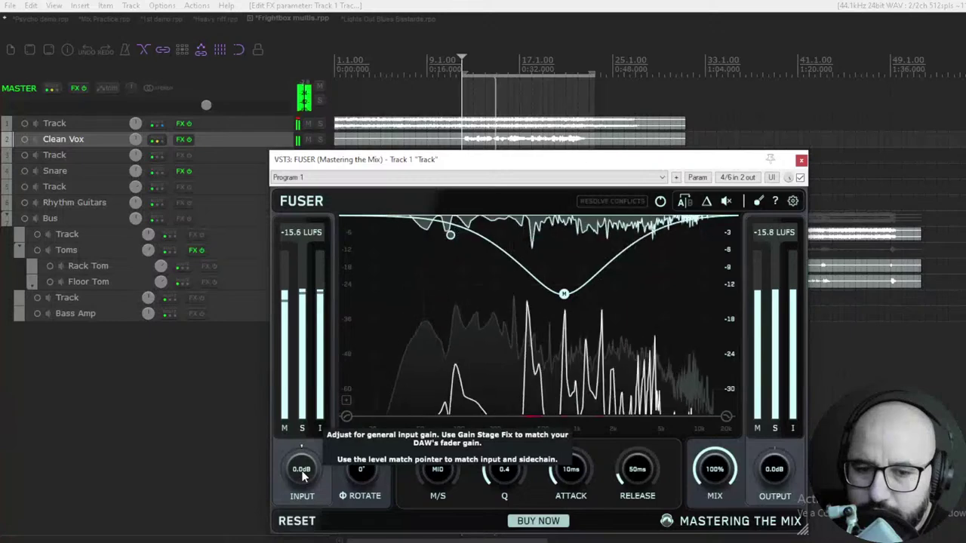
# Compare lower input against bypass, then reset FUSER's input to 0.0 dB and stop playback
pyautogui.scroll(-1, 302, 473)
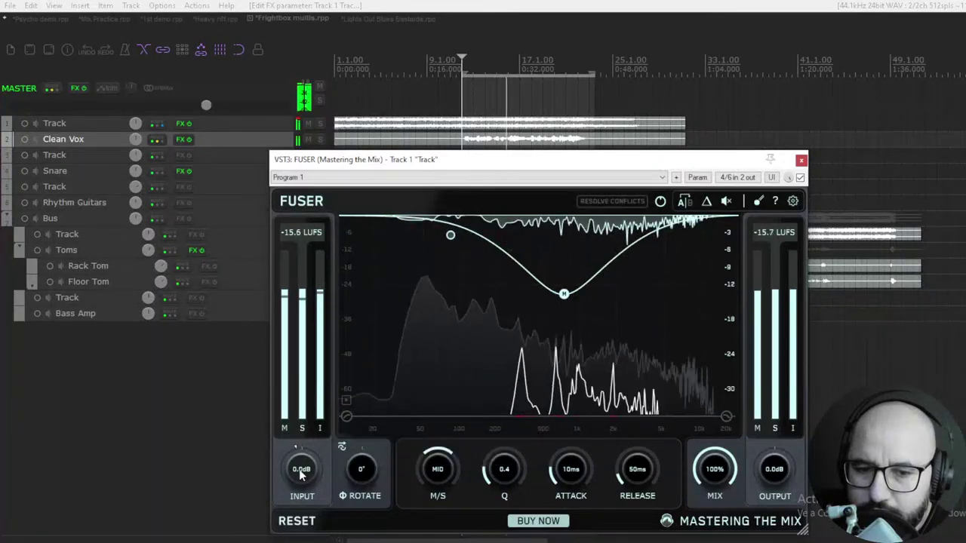
pyautogui.scroll(-7, 300, 473)
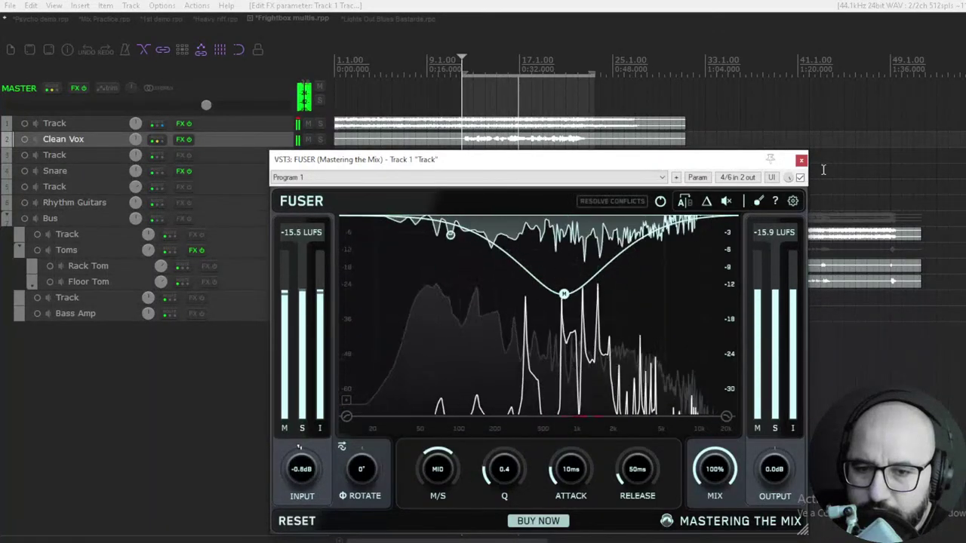
pyautogui.click(800, 177)
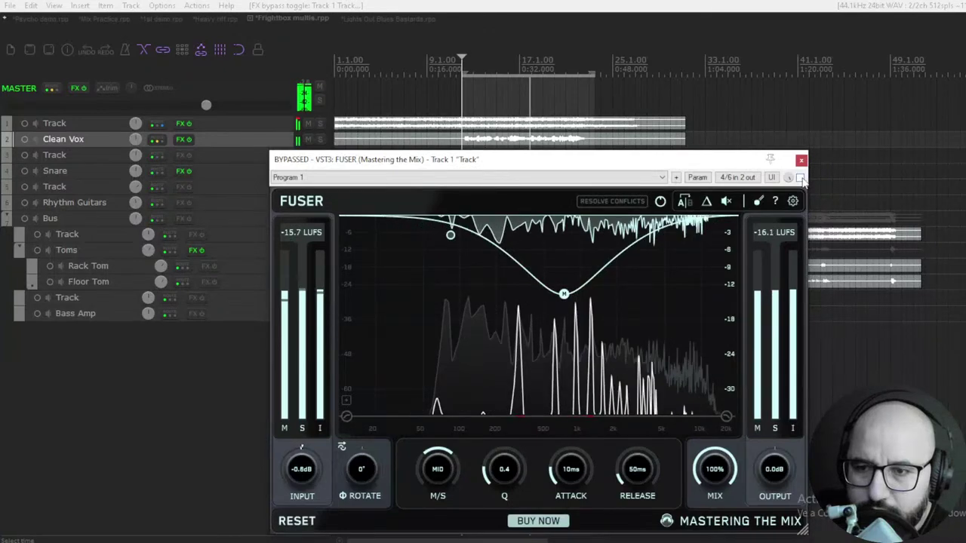
pyautogui.click(800, 177)
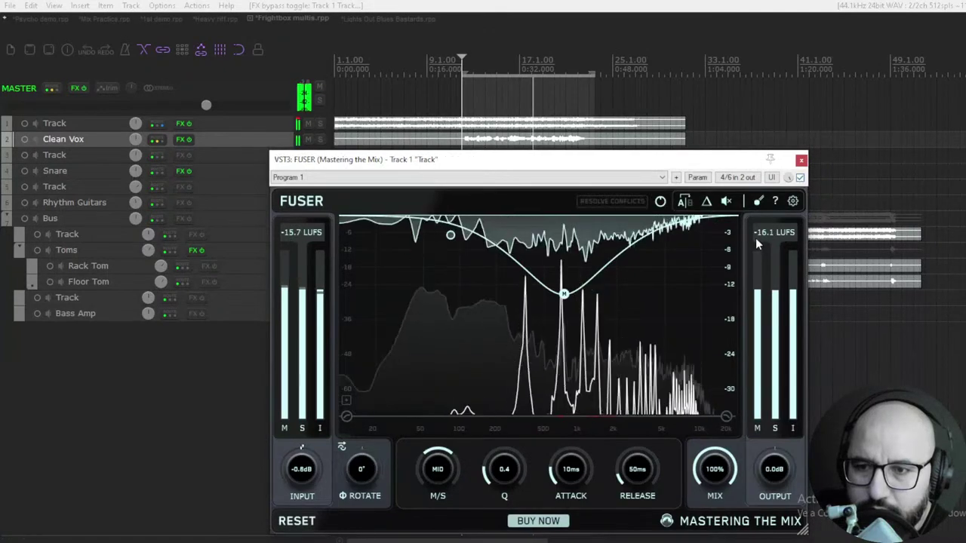
pyautogui.doubleClick(311, 472)
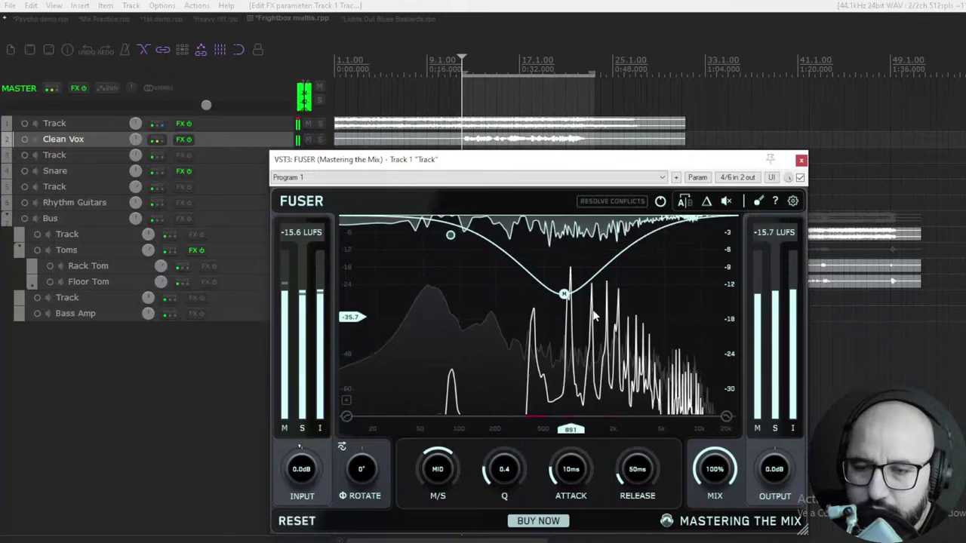
pyautogui.press('space')
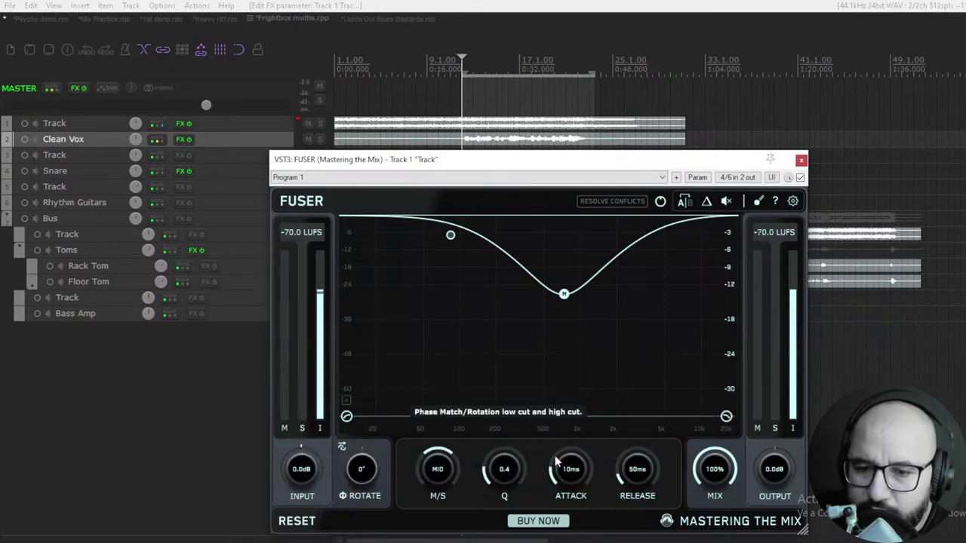
# Audition FUSER attack times of about 47 ms and 18 ms, settling back on 10 ms
pyautogui.press('space')
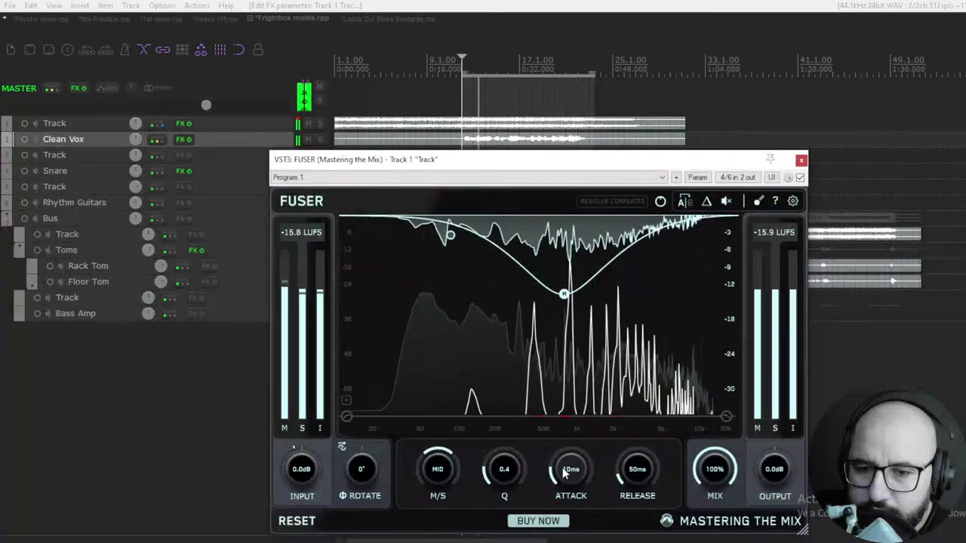
pyautogui.moveTo(562, 467); pyautogui.dragTo(570, 343)
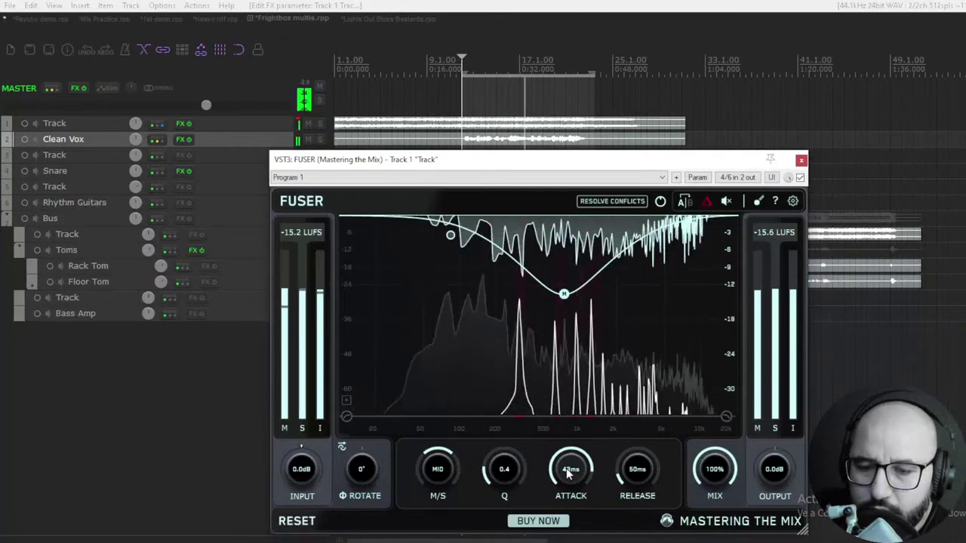
pyautogui.moveTo(566, 466); pyautogui.dragTo(562, 484)
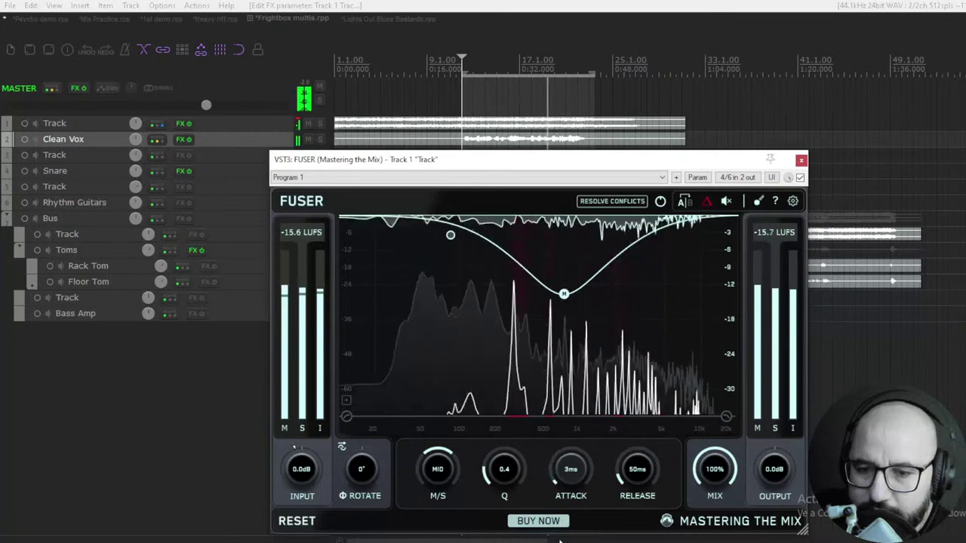
pyautogui.press('space')
pyautogui.moveTo(557, 474); pyautogui.dragTo(557, 470)
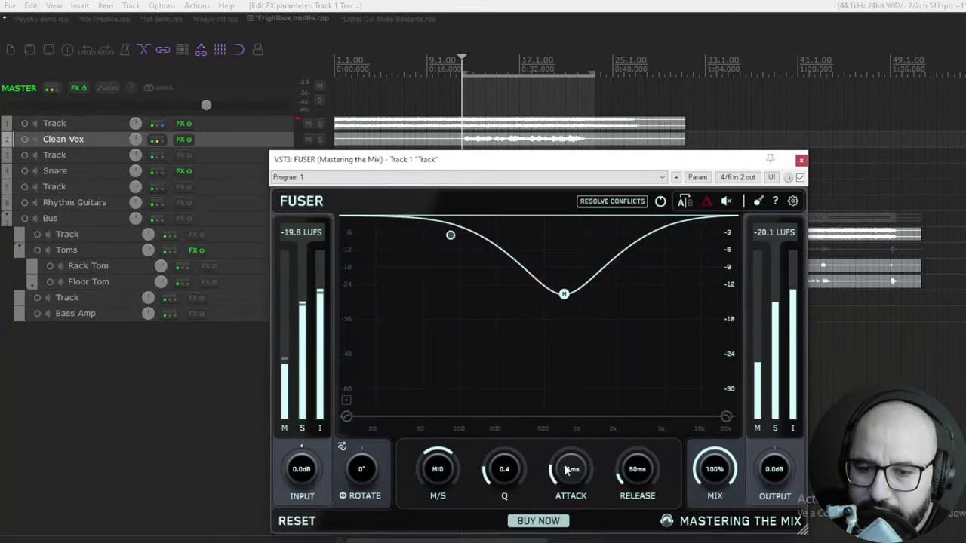
# Set FUSER's release to 57 ms and reset the M/S balance to MID during playback
pyautogui.press('space')
pyautogui.moveTo(624, 465)
pyautogui.mouseDown()
pyautogui.moveTo(629, 444)
pyautogui.moveTo(629, 463)
pyautogui.moveTo(608, 462)
pyautogui.mouseUp()
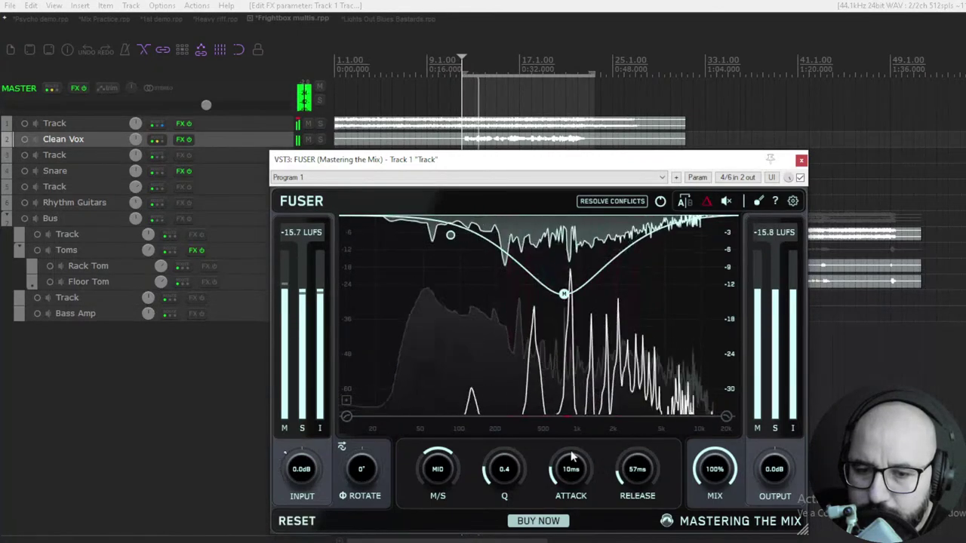
pyautogui.moveTo(439, 466); pyautogui.dragTo(417, 470)
pyautogui.doubleClick(417, 470)
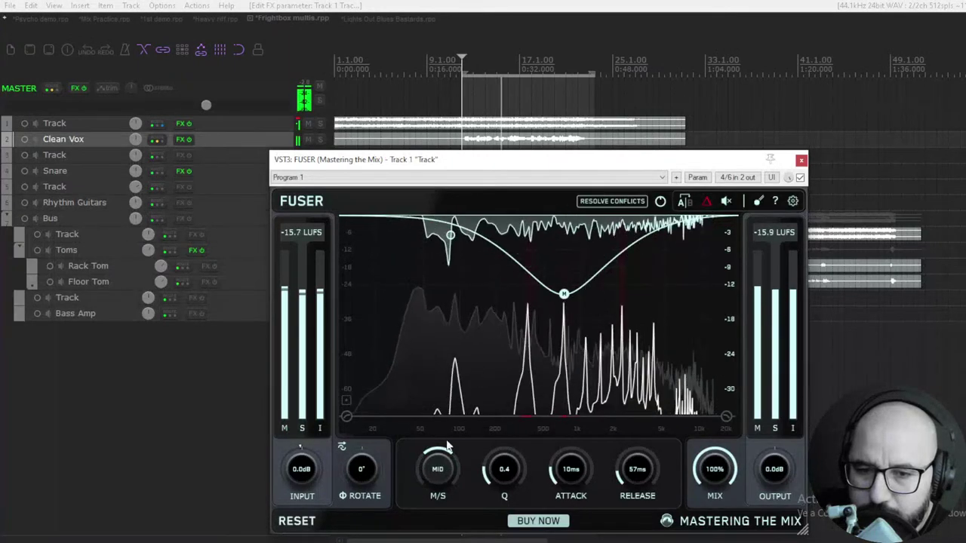
pyautogui.press('space')
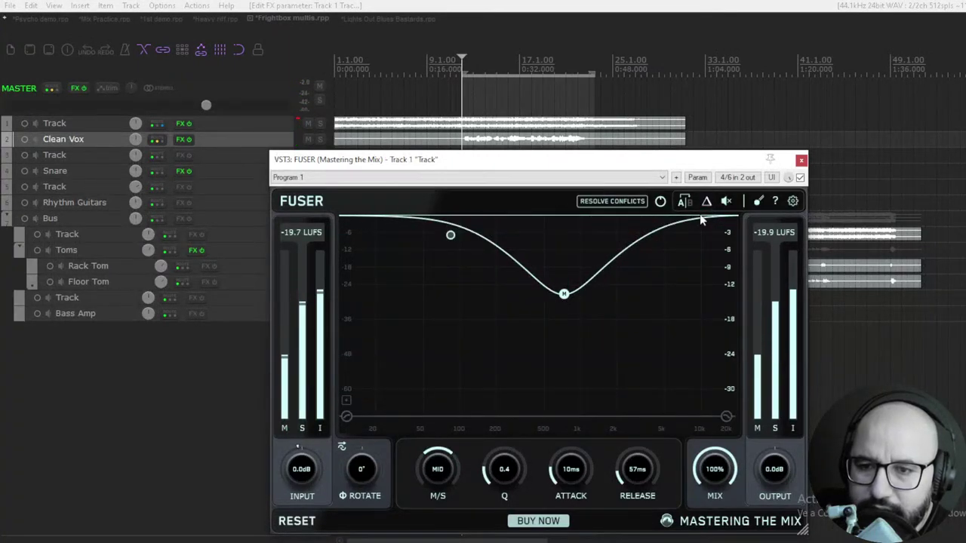
pyautogui.press('space')
pyautogui.press('space')
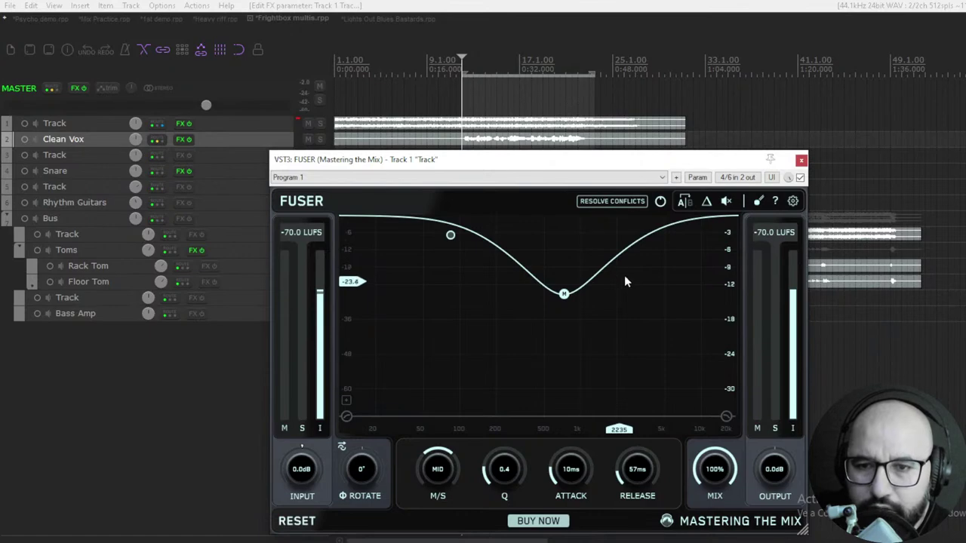
pyautogui.press('space')
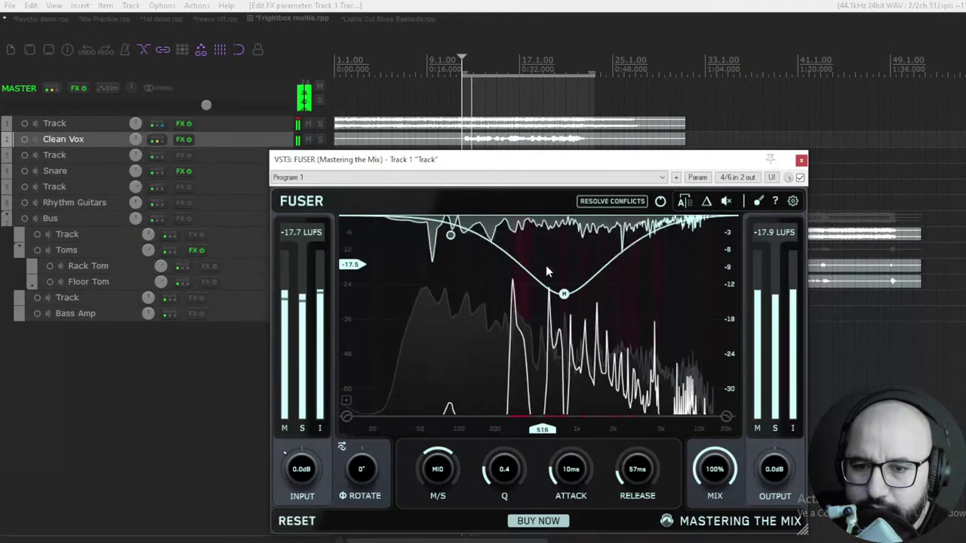
pyautogui.press('space')
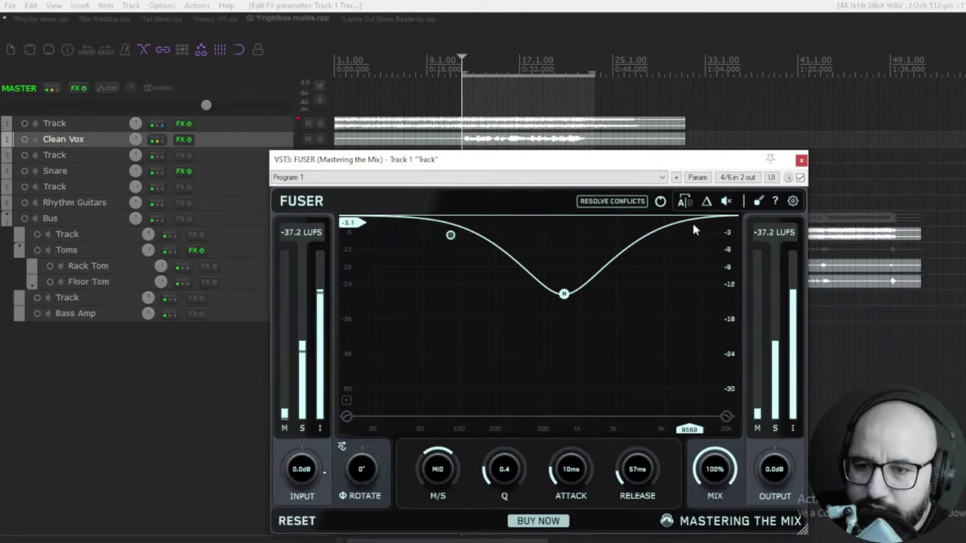
# In the Lights Out Blues Bastards project, enable Piano's FUSER with delta listening, A/B-ing its bypass during playback
pyautogui.click(368, 19)
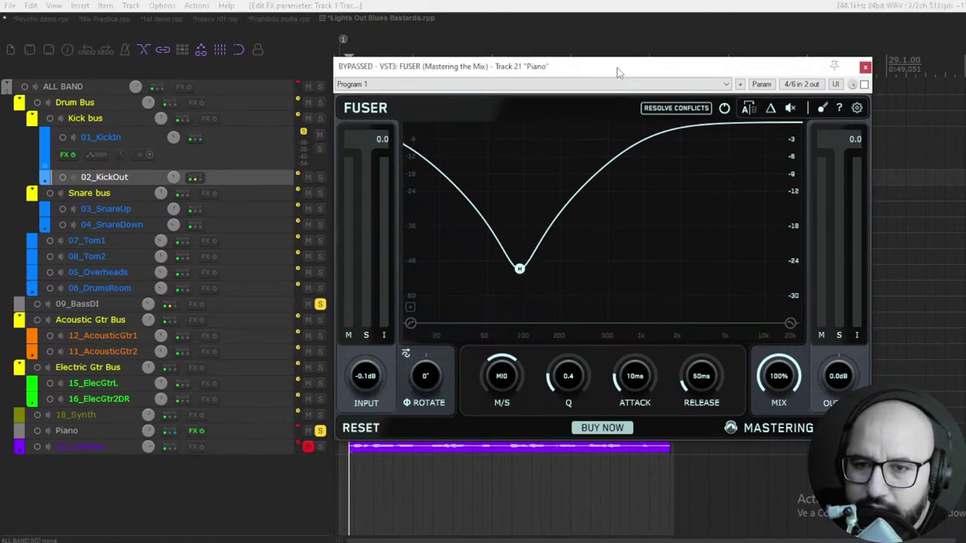
pyautogui.press('space')
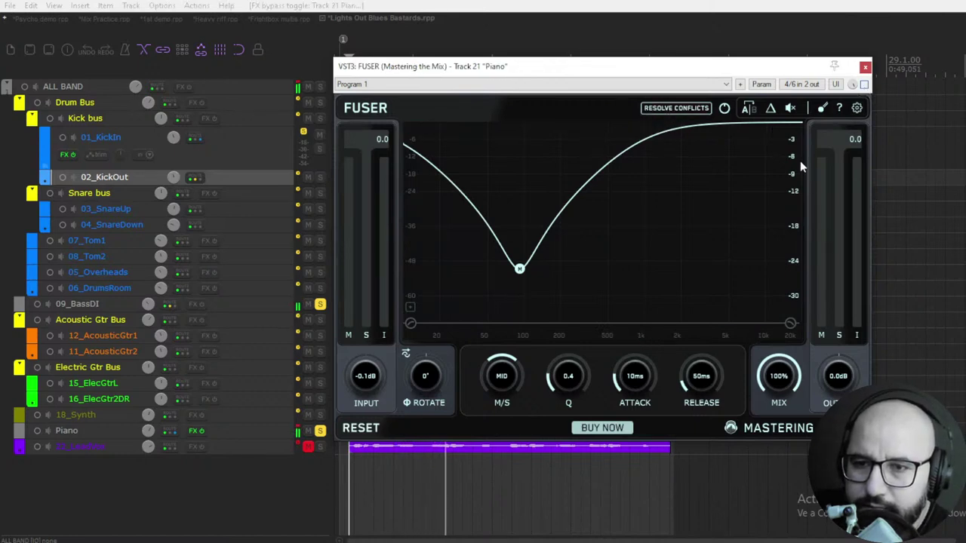
pyautogui.click(864, 84)
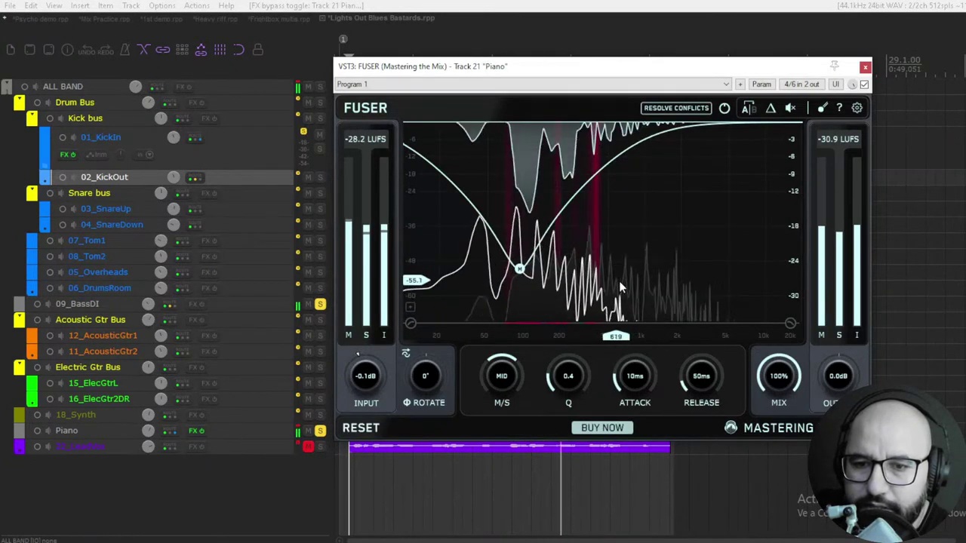
pyautogui.click(771, 109)
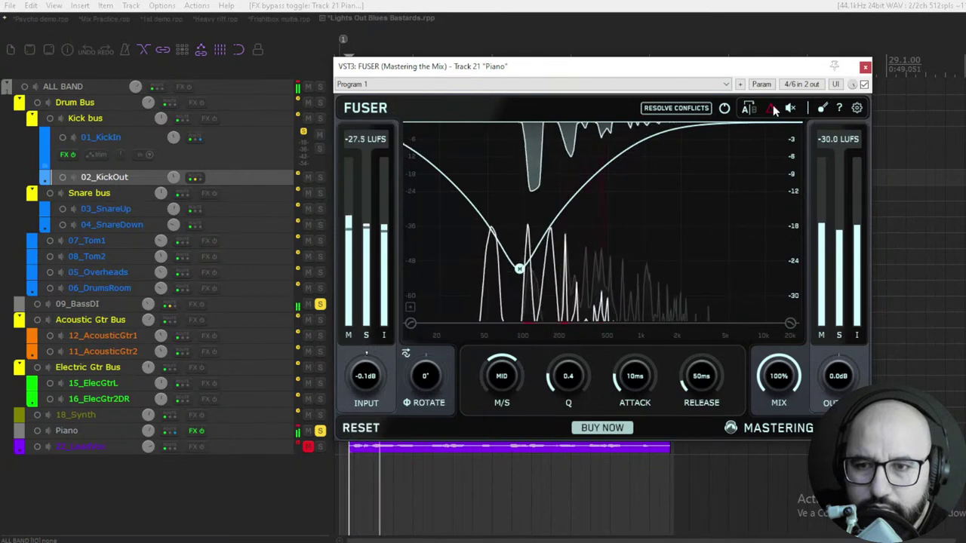
pyautogui.click(864, 84)
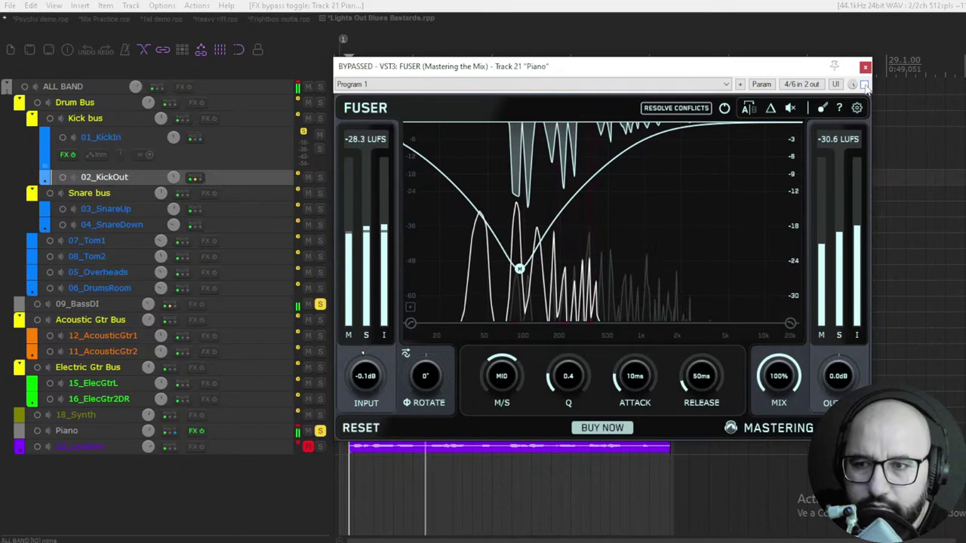
pyautogui.click(864, 83)
# Make FUSER's filter cut shallower to about -35 dB and lengthen its release time
pyautogui.moveTo(520, 265)
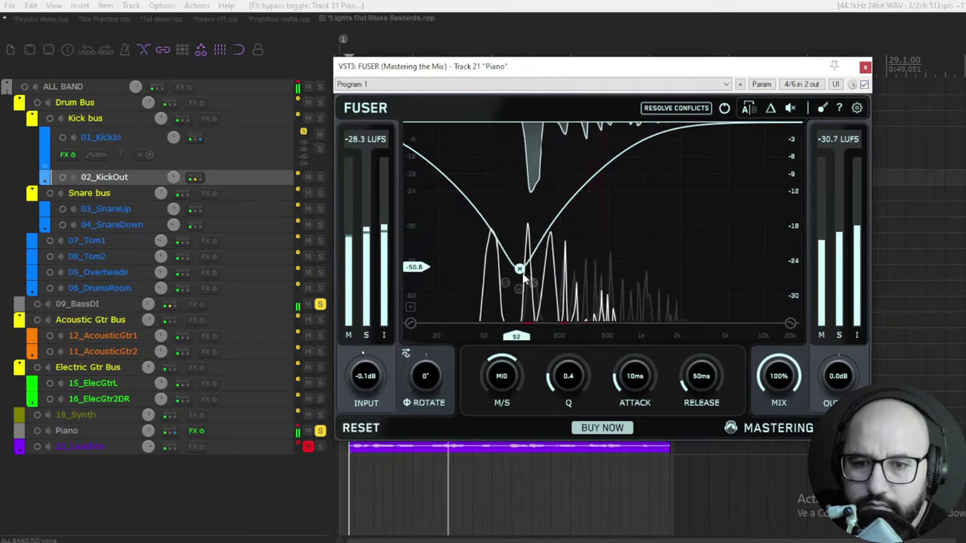
pyautogui.moveTo(520, 265); pyautogui.dragTo(537, 239)
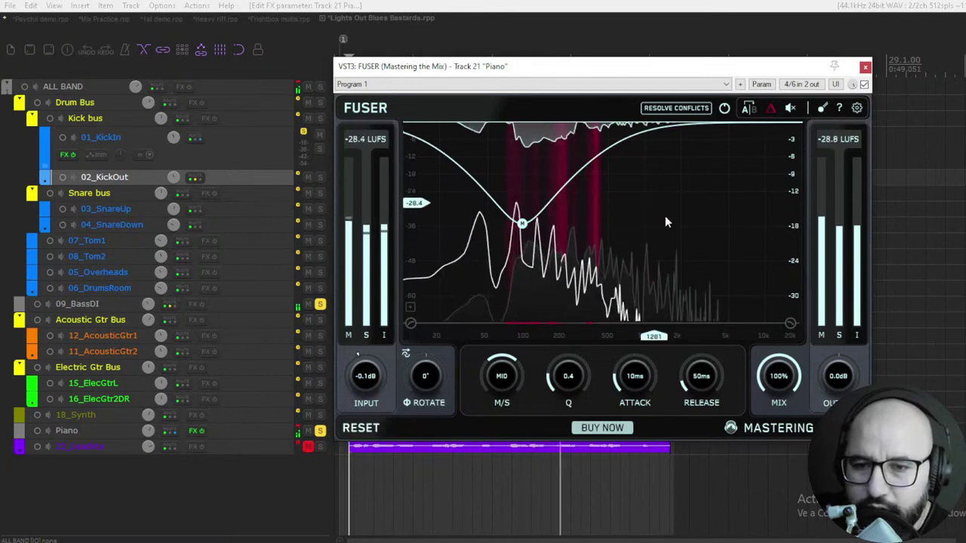
pyautogui.moveTo(692, 377); pyautogui.dragTo(692, 369)
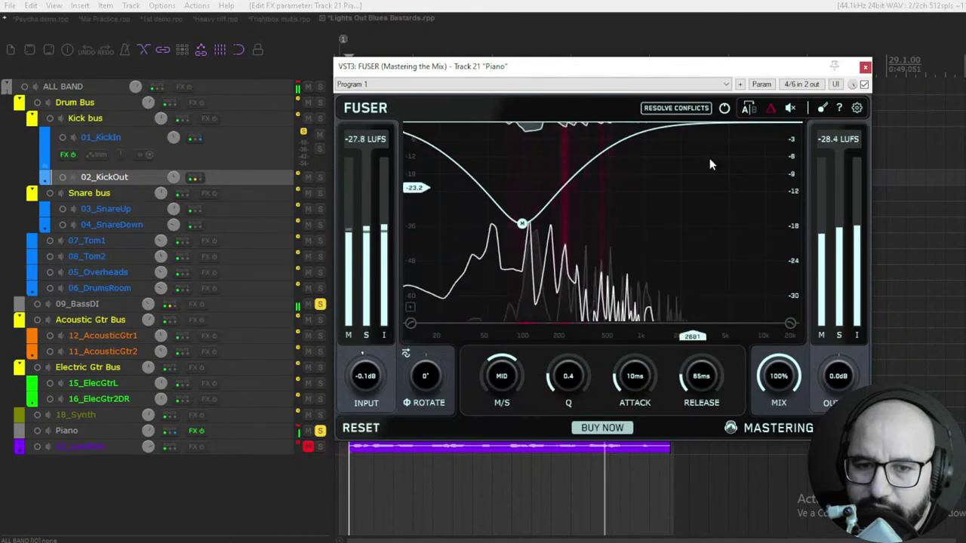
pyautogui.moveTo(692, 377); pyautogui.dragTo(692, 343)
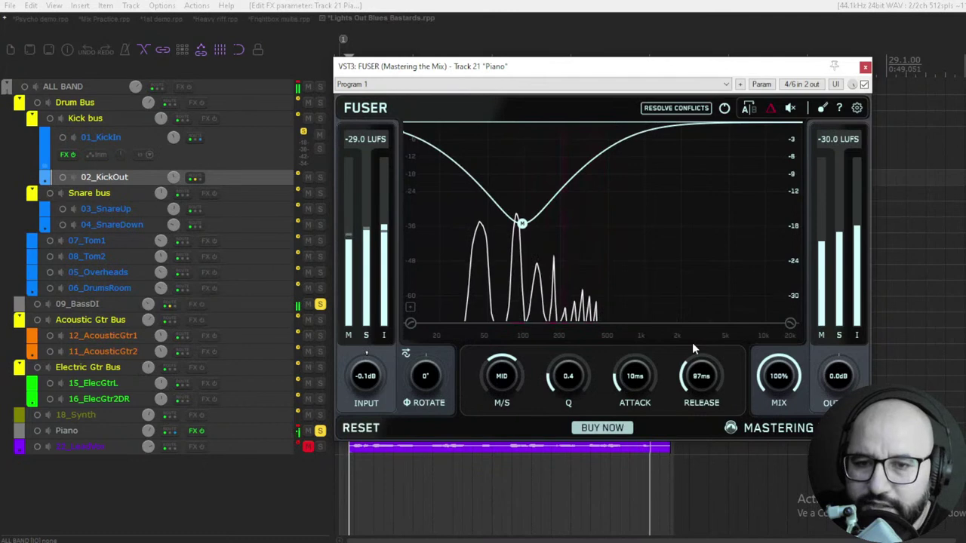
pyautogui.moveTo(692, 358); pyautogui.dragTo(692, 396)
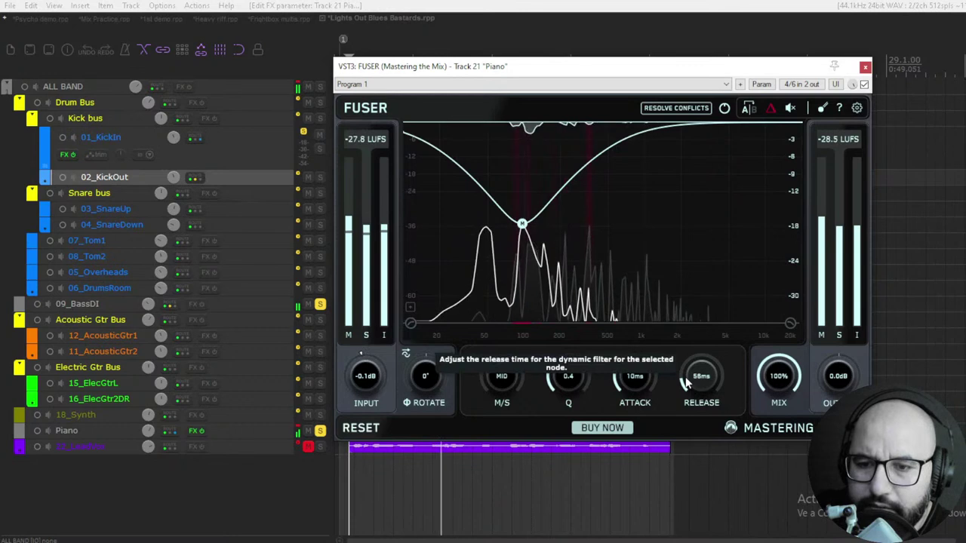
# Restart playback, turn off delta listening, and compare FUSER bypassed versus active on the piano
pyautogui.moveTo(533, 236)
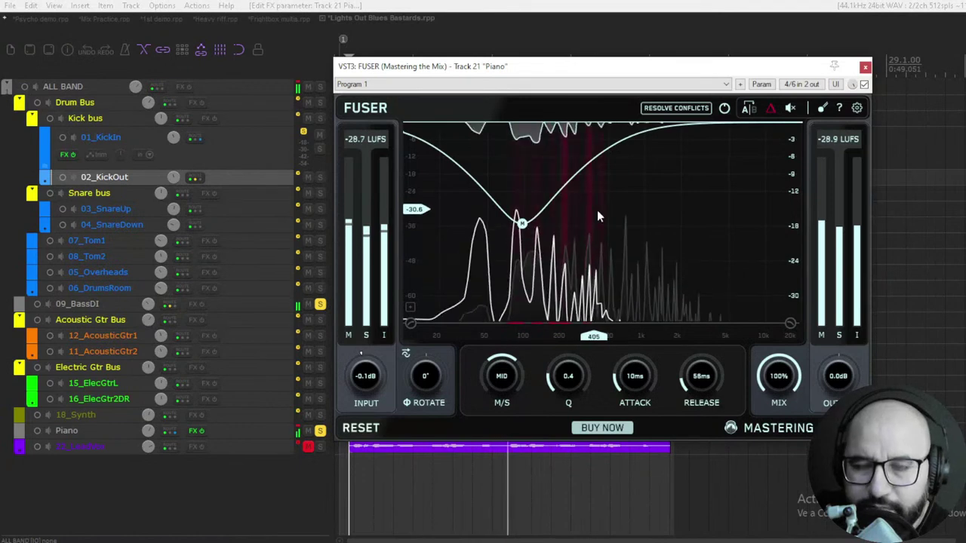
pyautogui.press('space')
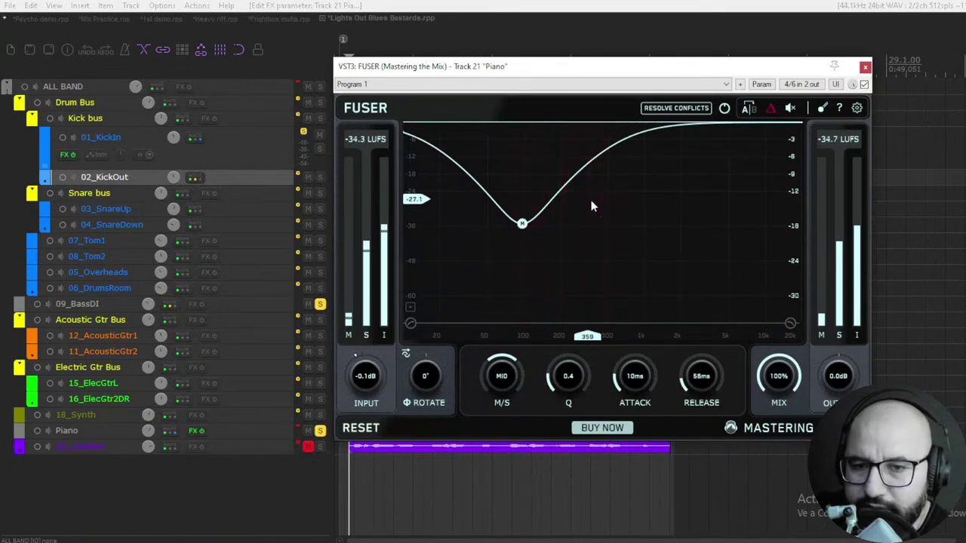
pyautogui.press('space')
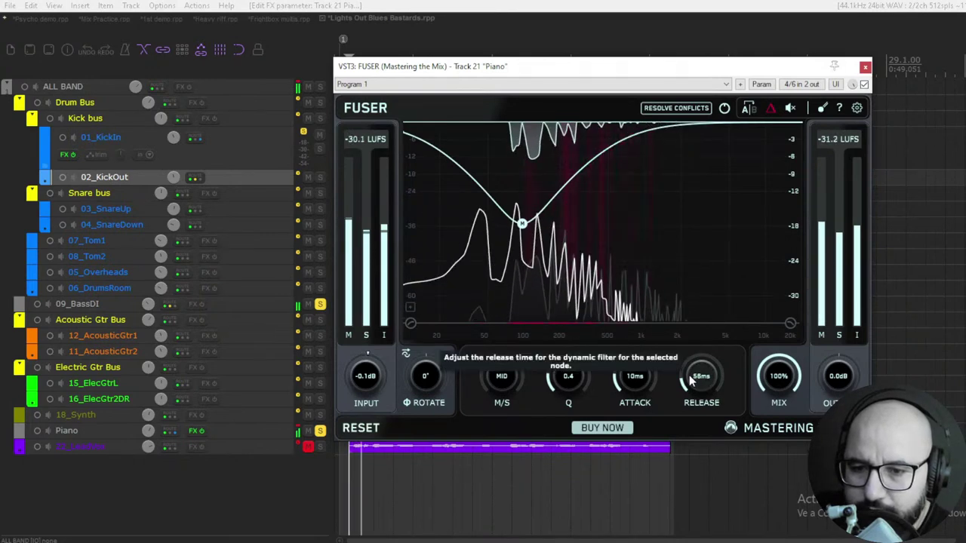
pyautogui.click(769, 108)
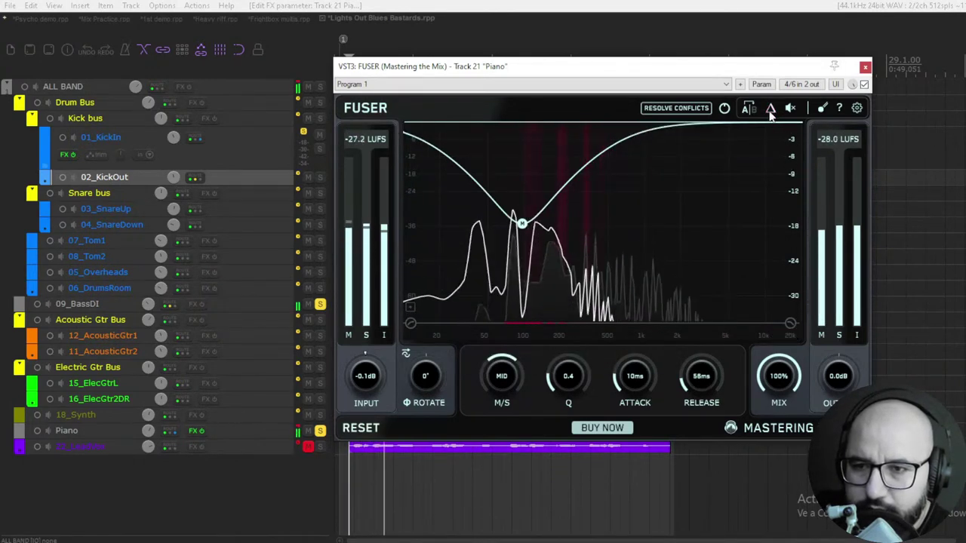
pyautogui.click(864, 84)
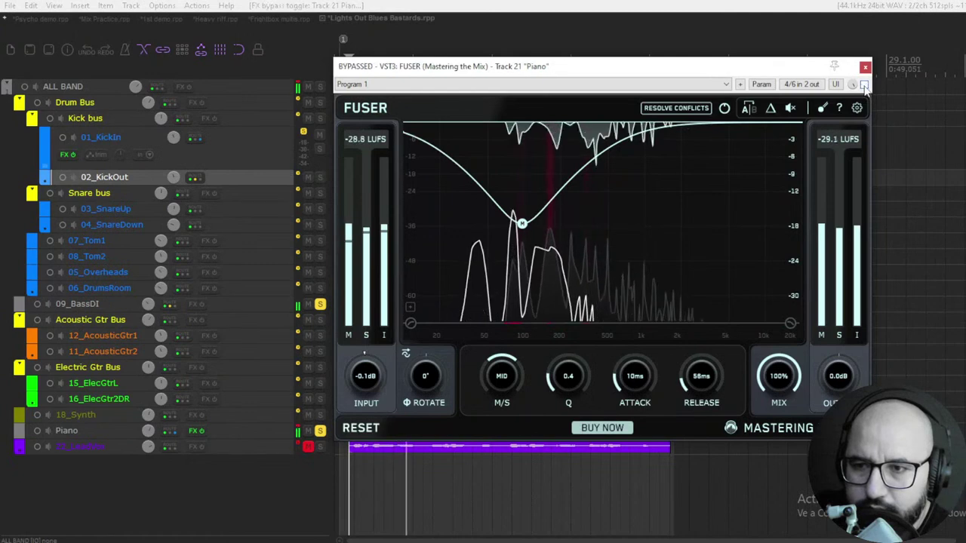
pyautogui.click(864, 83)
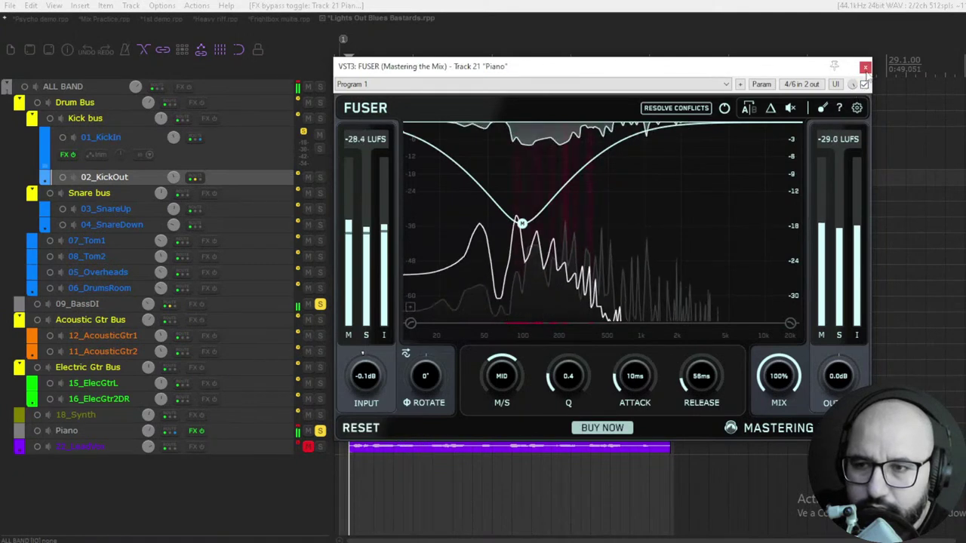
# Close the piano's FUSER window and unsolo the Piano and 09_BassDI tracks
pyautogui.click(865, 67)
pyautogui.click(320, 430)
pyautogui.click(320, 305)
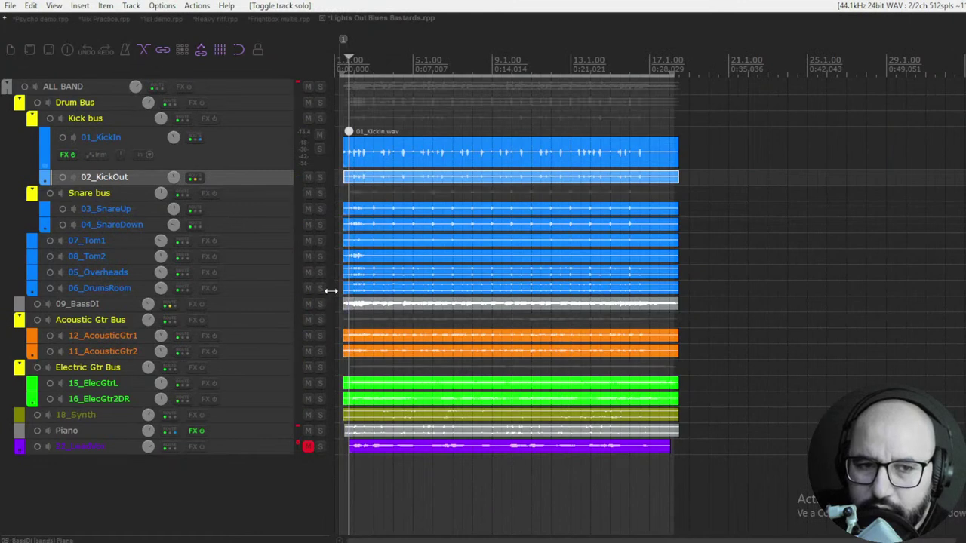
# Solo 01_KickIn and 02_KickOut during playback, toggling the solos to compare the two kick mics
pyautogui.click(320, 149)
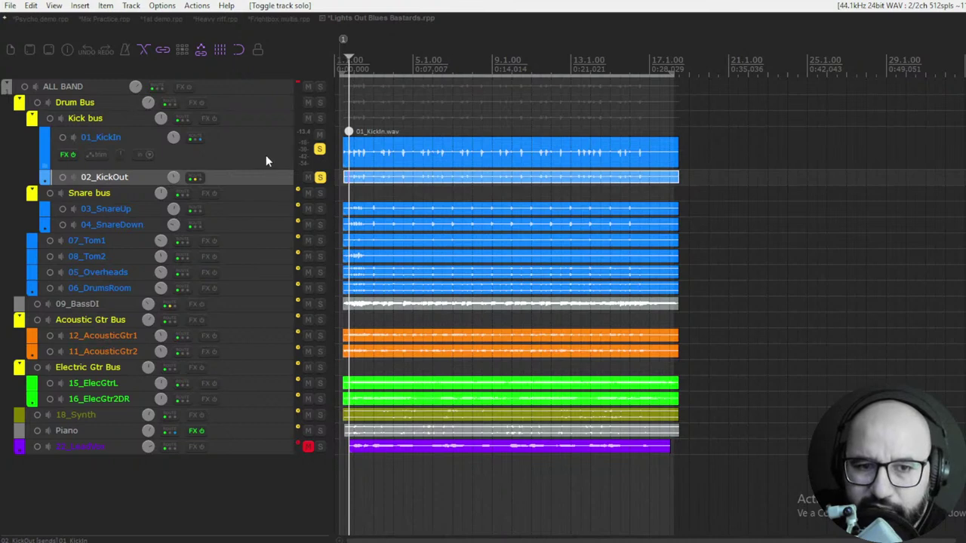
pyautogui.press('space')
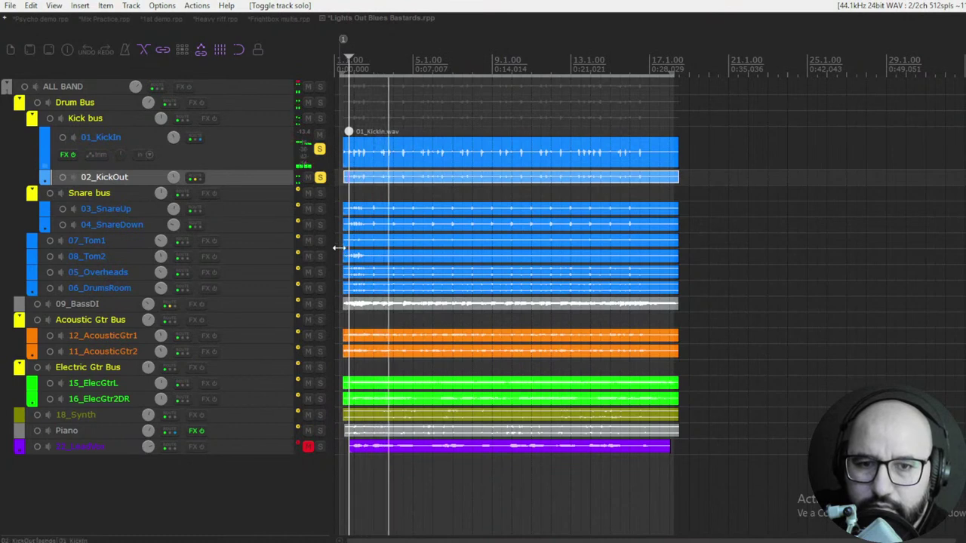
pyautogui.click(320, 176)
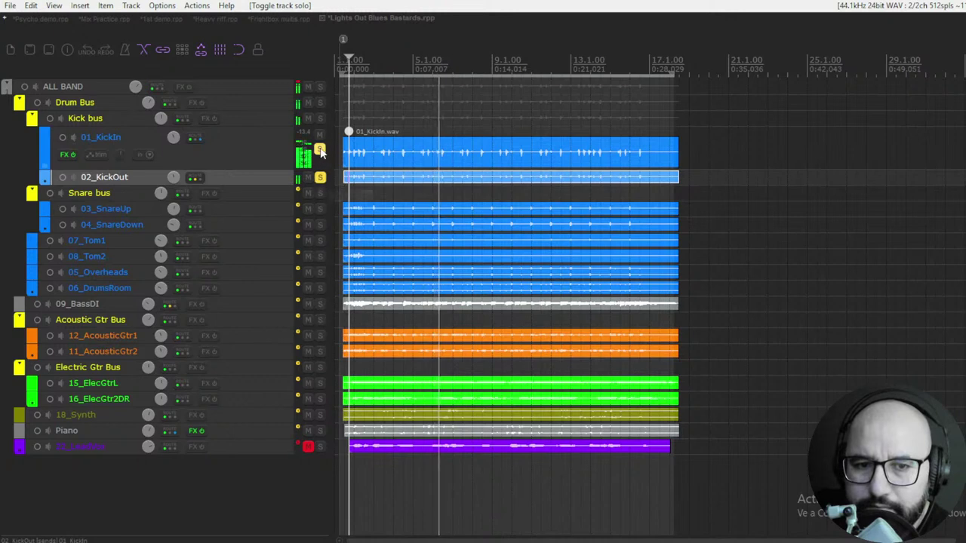
pyautogui.click(319, 177)
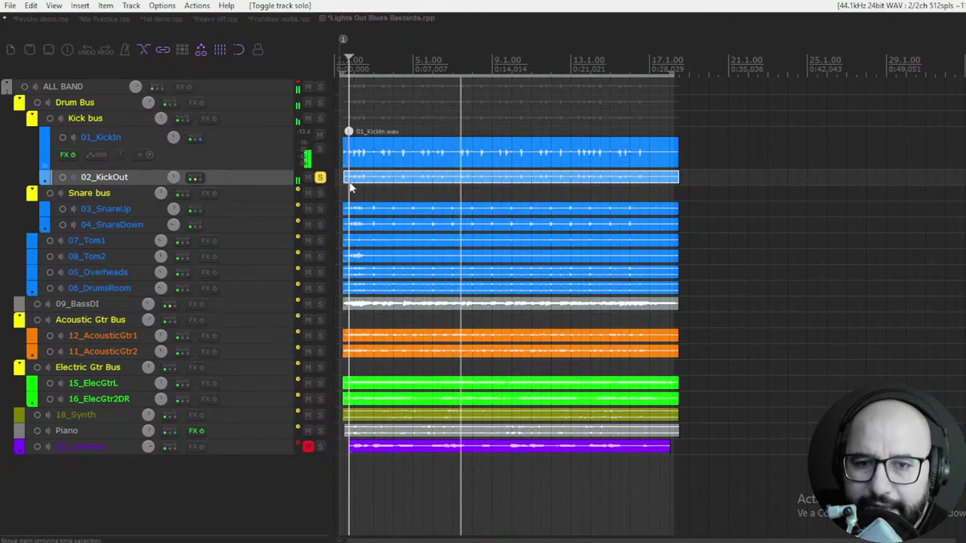
pyautogui.click(319, 149)
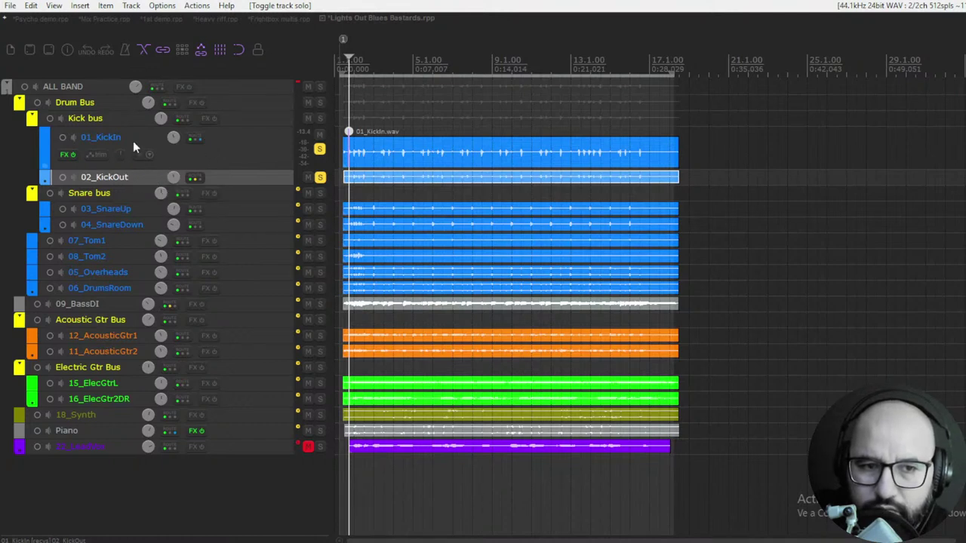
# Insert FUSER on the 01_KickIn track
pyautogui.click(63, 155)
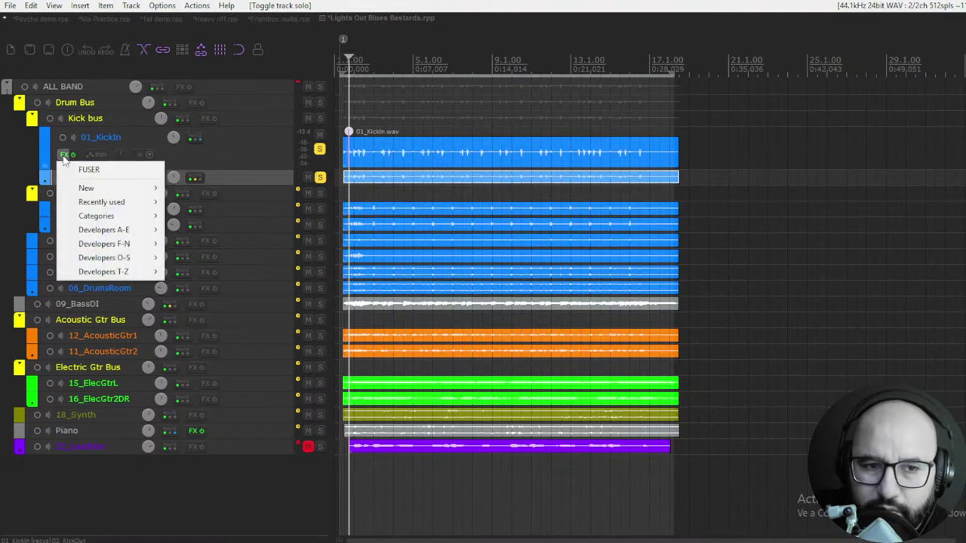
pyautogui.click(83, 166)
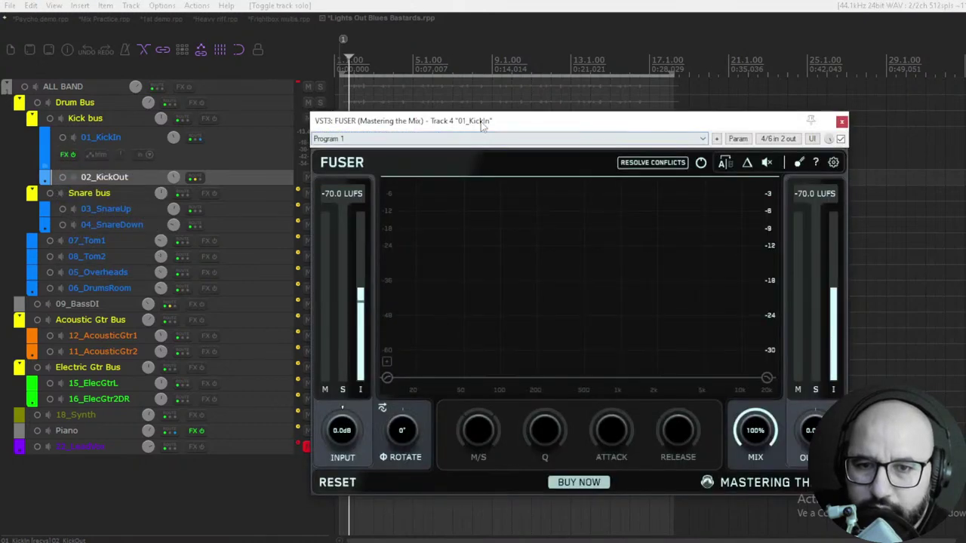
pyautogui.moveTo(481, 126)
pyautogui.mouseDown()
pyautogui.moveTo(610, 126)
pyautogui.moveTo(478, 129)
pyautogui.mouseUp()
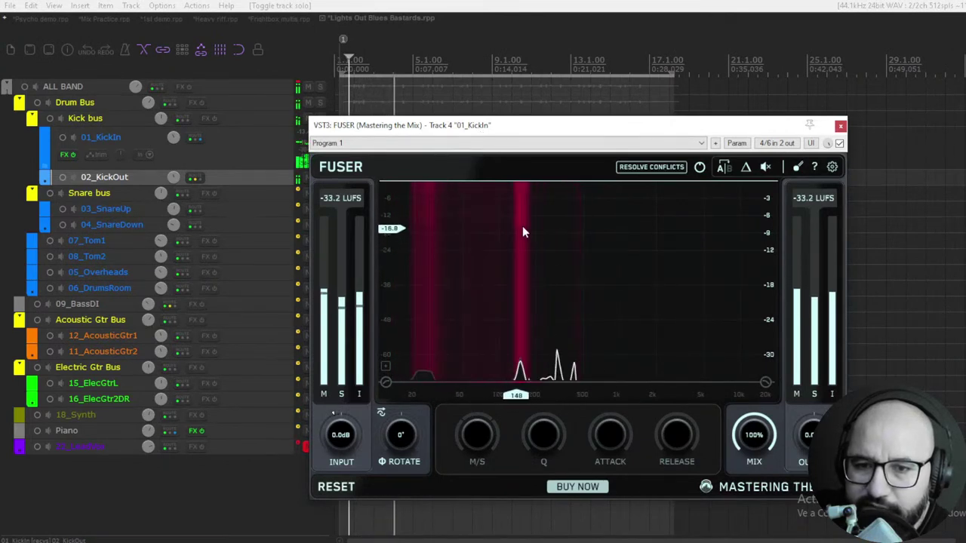
# Position the FUSER window and play the song so it analyses both kick mics
pyautogui.press('space')
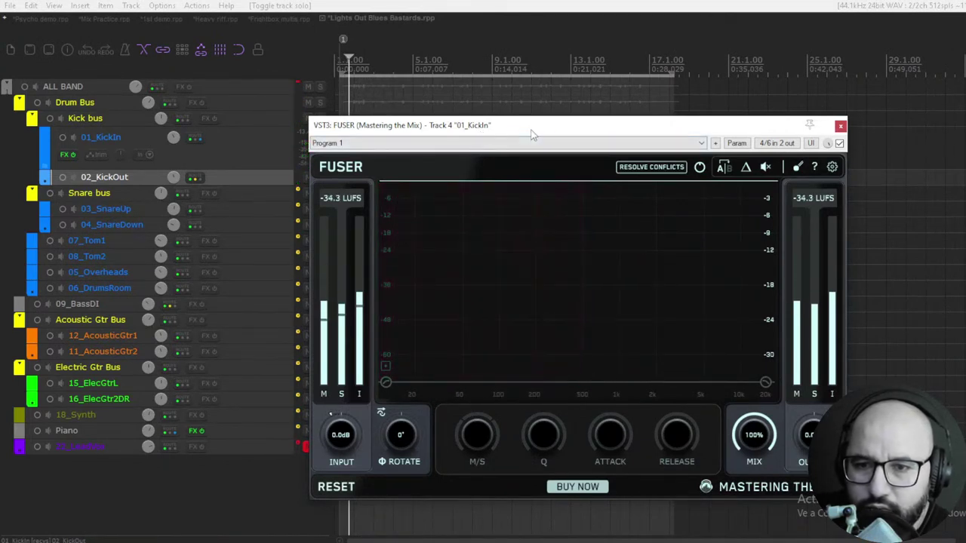
pyautogui.moveTo(551, 132); pyautogui.dragTo(560, 112)
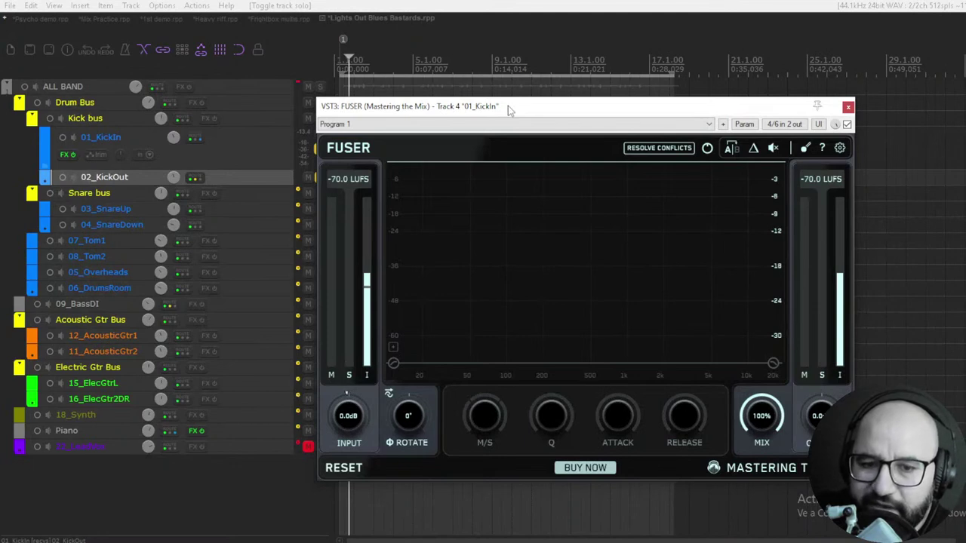
pyautogui.moveTo(479, 325); pyautogui.dragTo(473, 196)
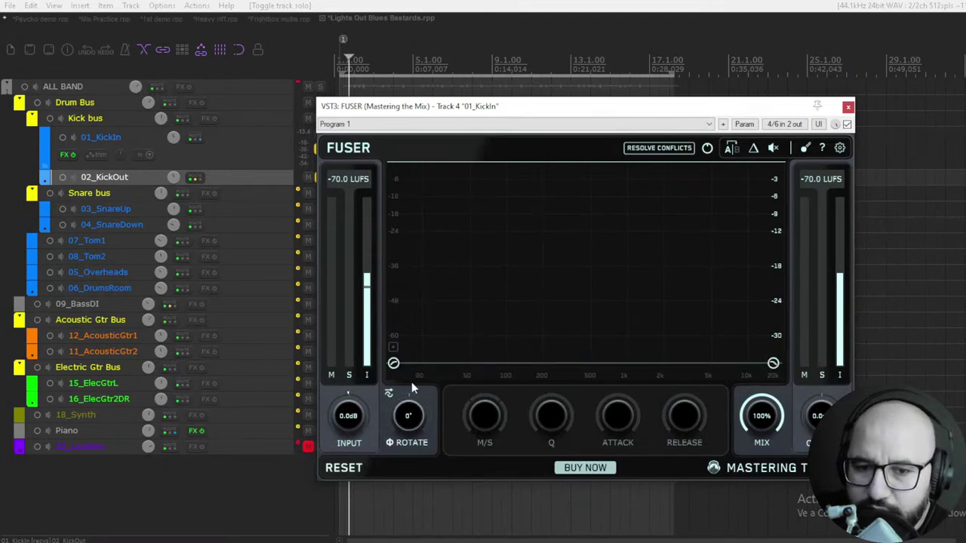
pyautogui.moveTo(499, 119); pyautogui.dragTo(497, 120)
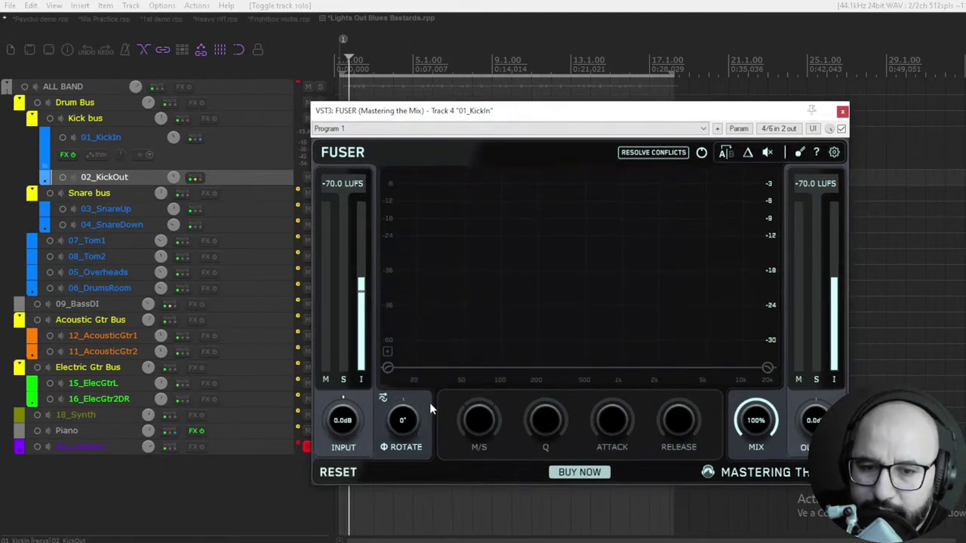
pyautogui.press('space')
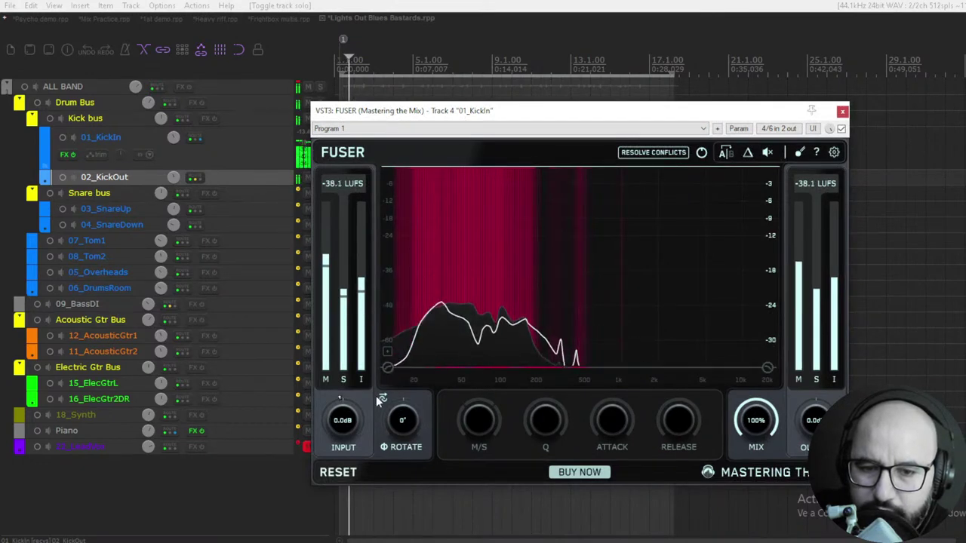
pyautogui.press('space')
pyautogui.moveTo(384, 396)
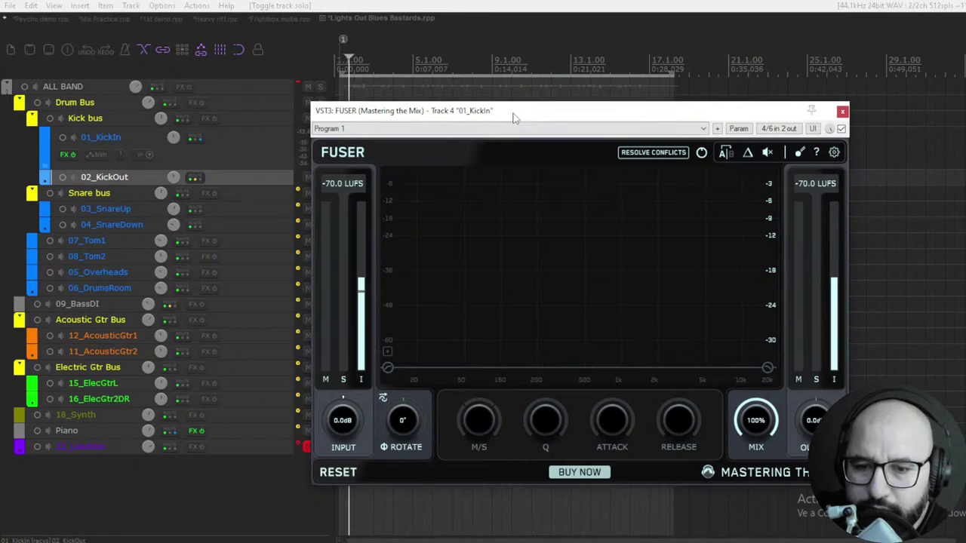
pyautogui.press('space')
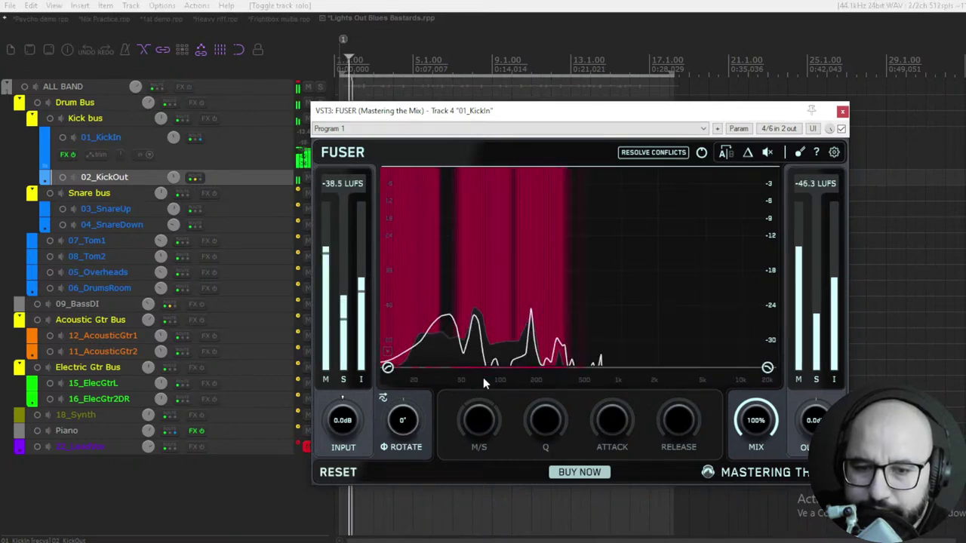
# Enable FUSER's auto phase rotation on 01_KickIn, setting Rotate to 133°, and play to hear it
pyautogui.click(383, 400)
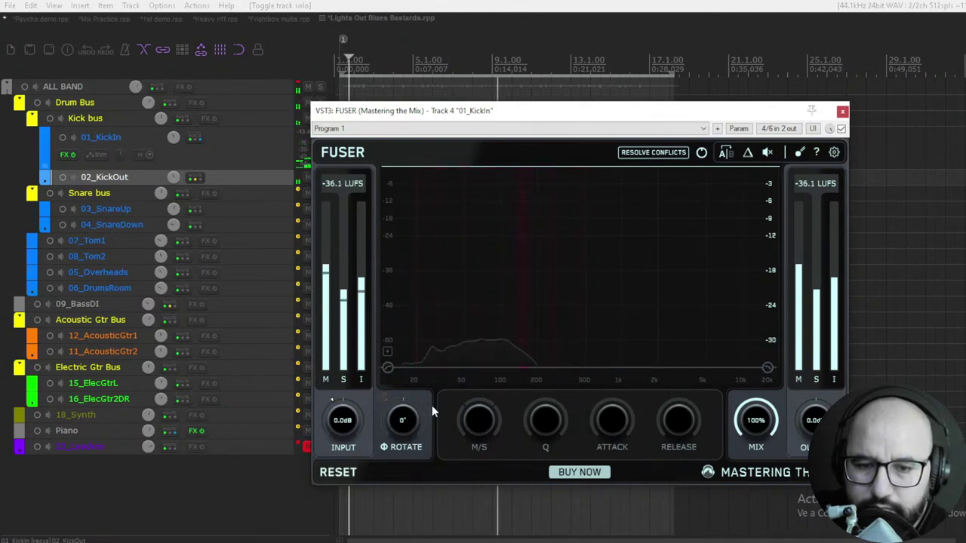
pyautogui.scroll(5, 431, 408)
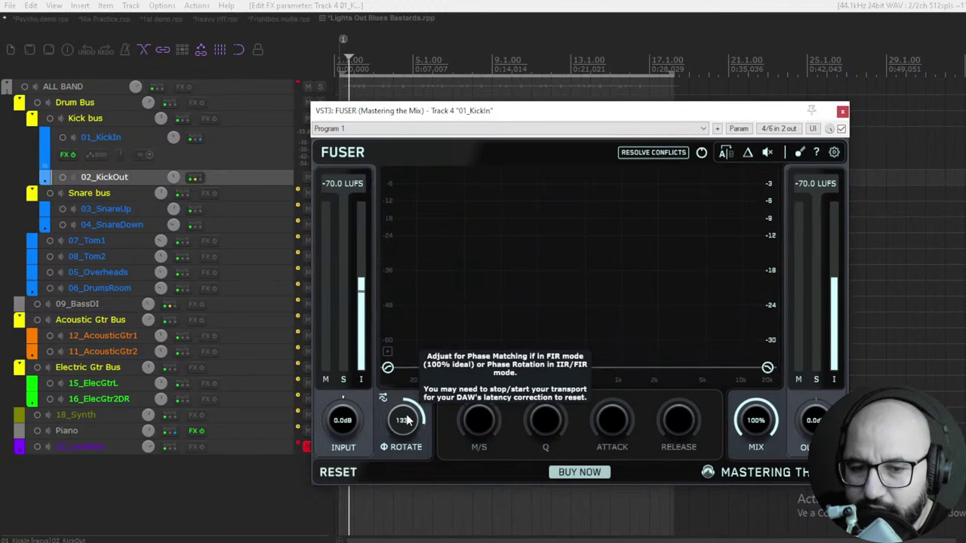
pyautogui.press('space')
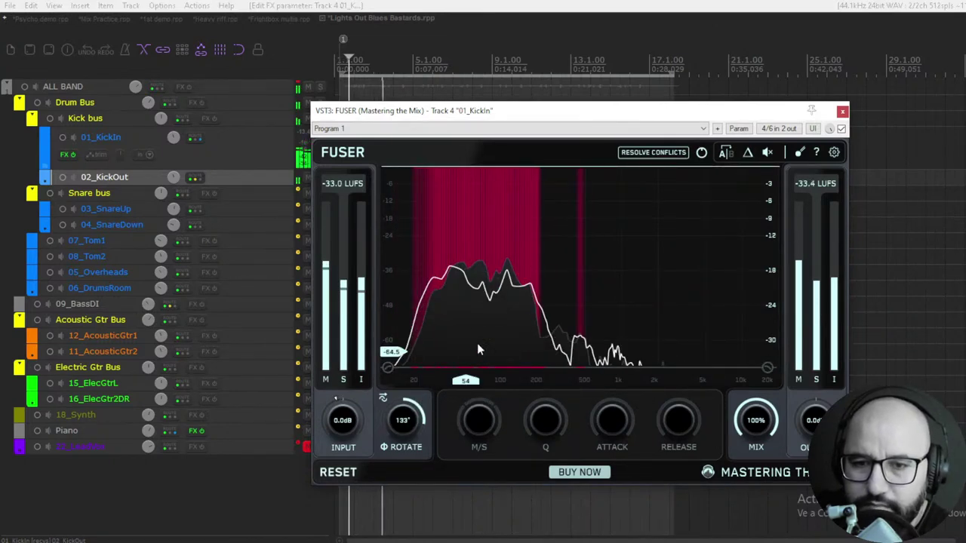
pyautogui.click(841, 128)
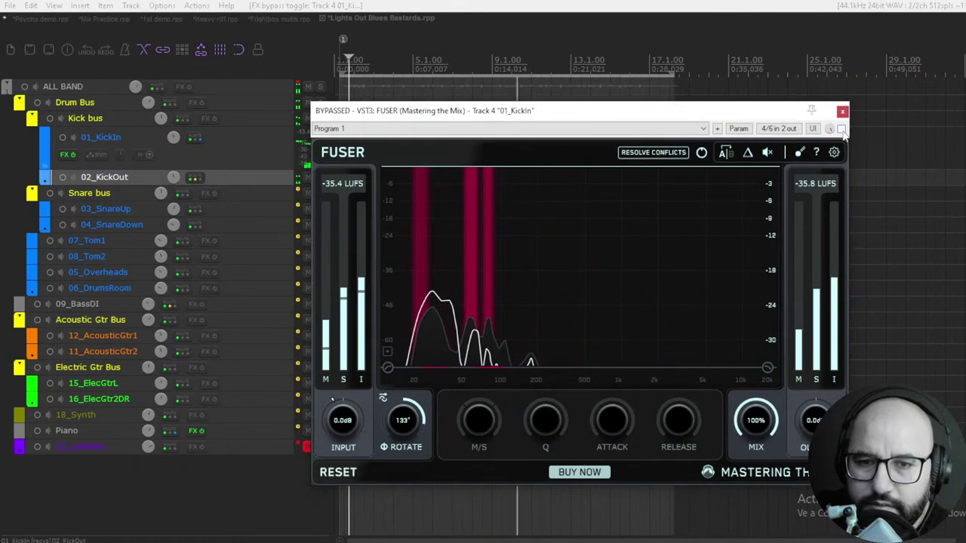
pyautogui.click(842, 128)
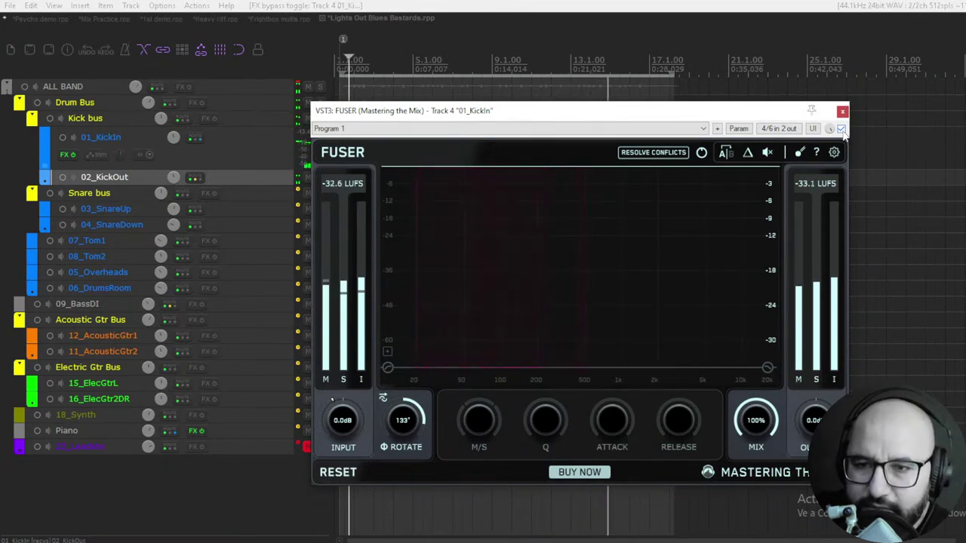
pyautogui.click(841, 129)
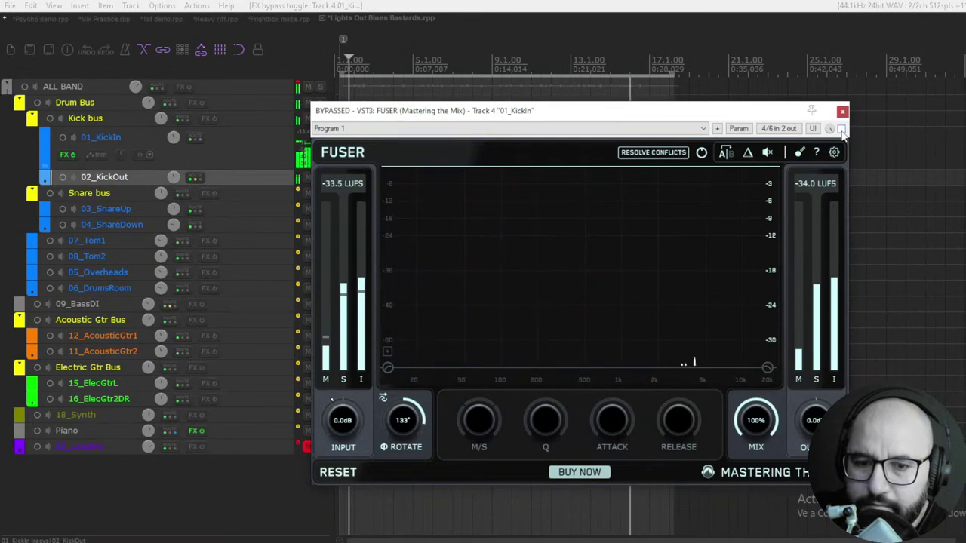
pyautogui.click(842, 129)
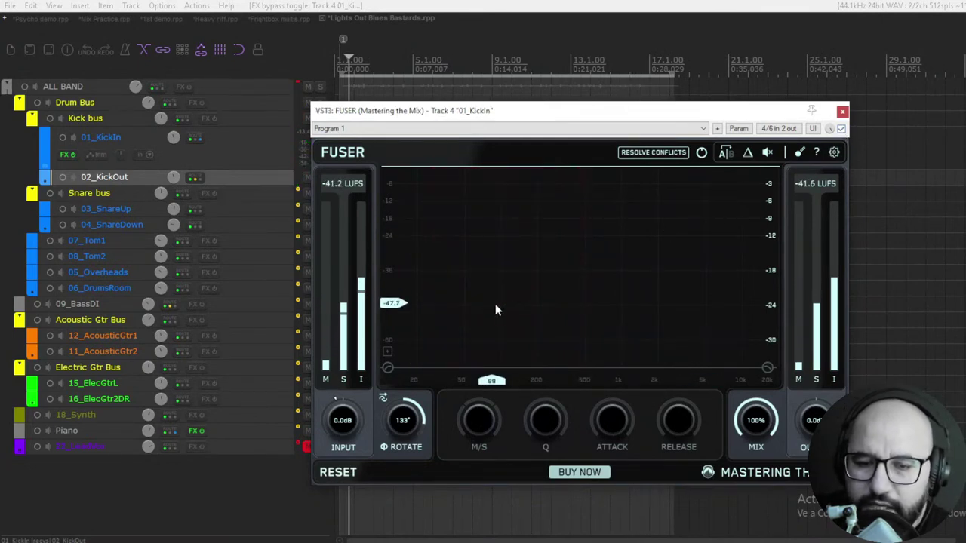
pyautogui.moveTo(500, 114); pyautogui.dragTo(483, 111)
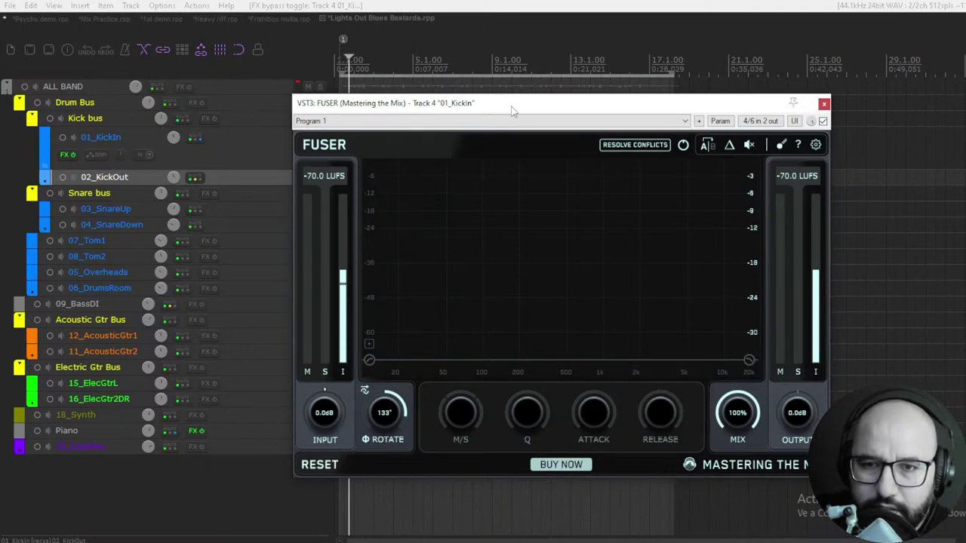
pyautogui.moveTo(511, 111); pyautogui.dragTo(504, 115)
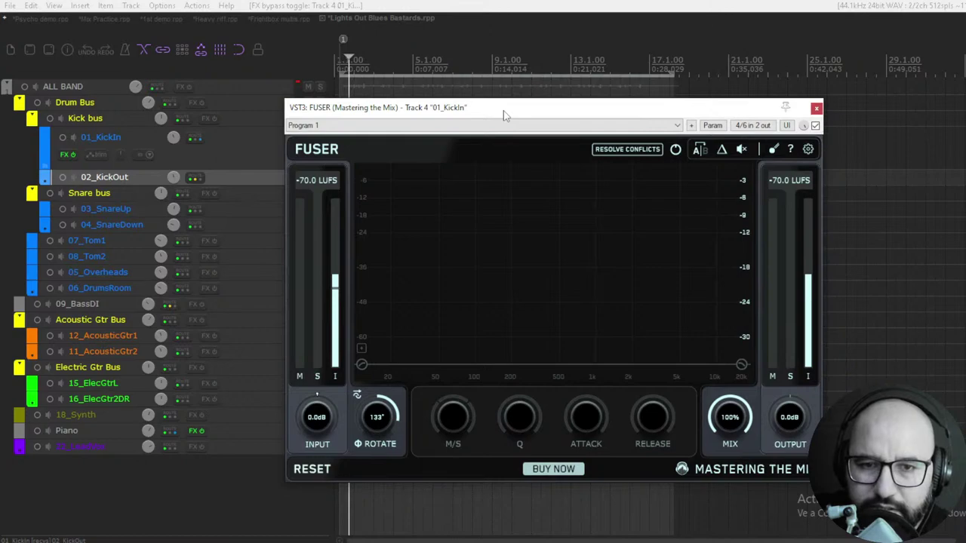
pyautogui.hotkey('alt', 'Tab')
# Switch the recording to the Amner Hunter website's free resources page
pyautogui.click(160, 421)
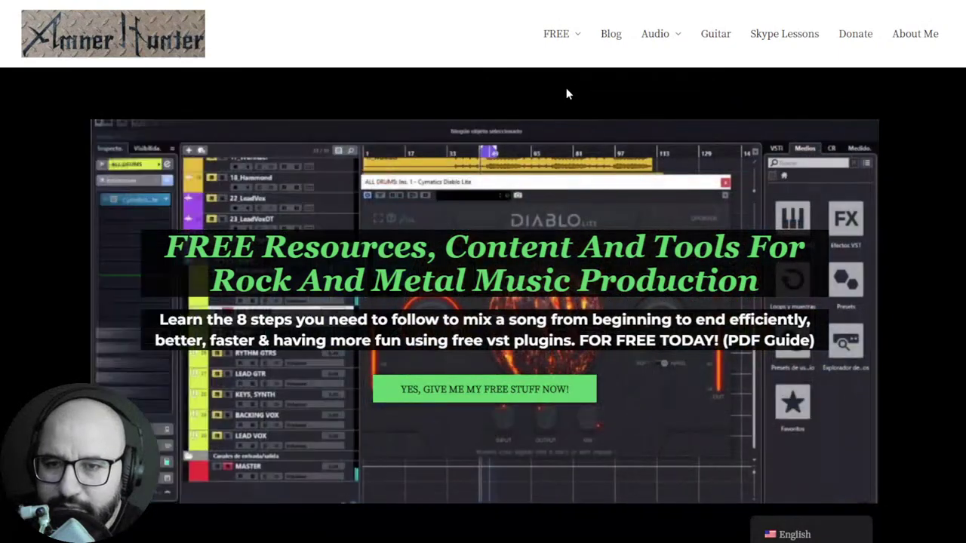
pyautogui.moveTo(558, 33)
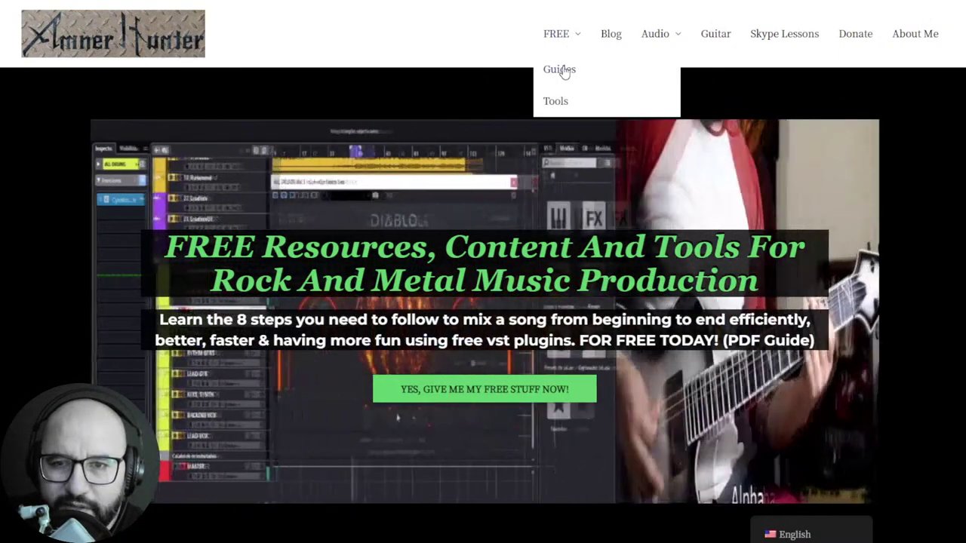